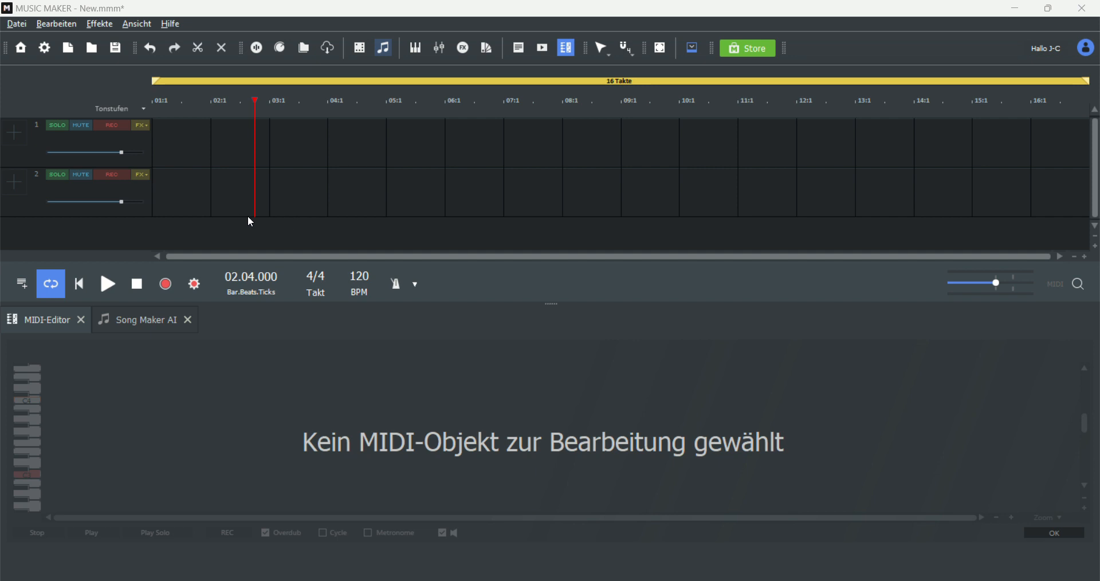
Step: Load Kontakt 7 (VST3) as the virtual instrument on track 1
{"action": "left_click", "coordinate": [15, 139]}
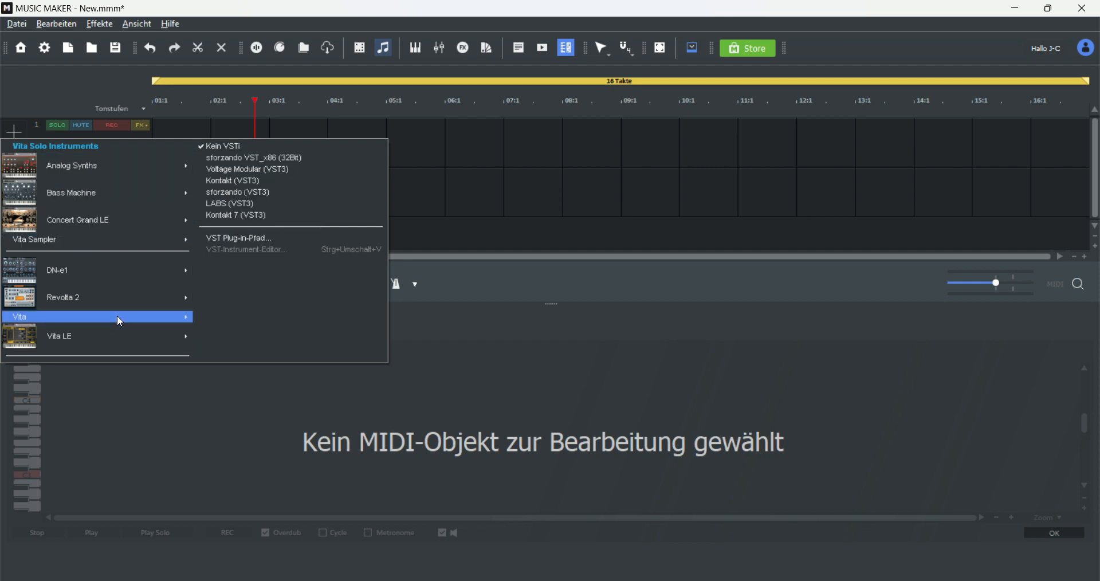
{"action": "mouse_move", "coordinate": [103, 351]}
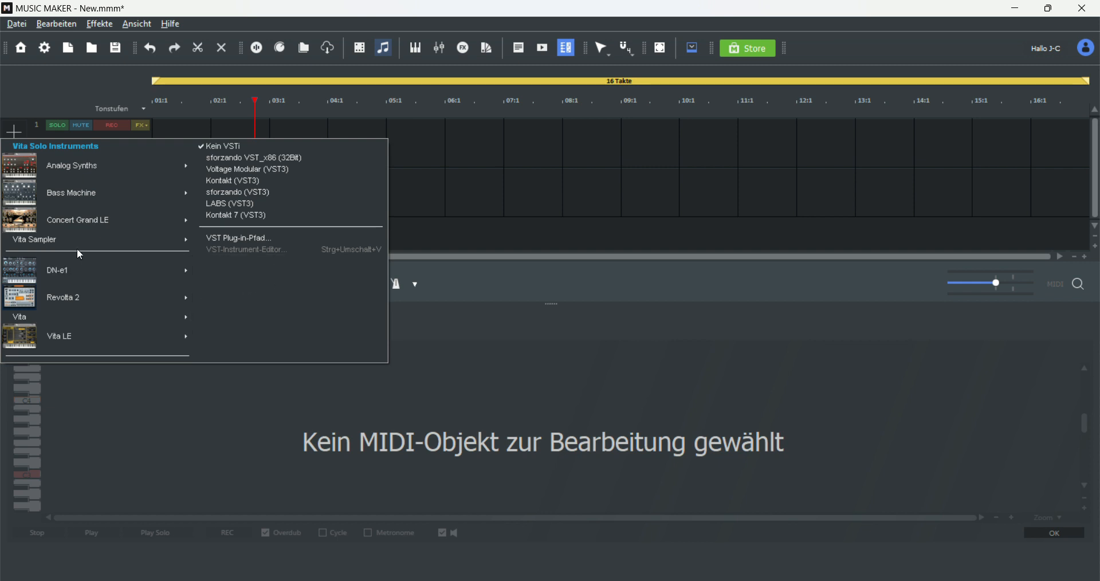
{"action": "mouse_move", "coordinate": [74, 221]}
{"action": "mouse_move", "coordinate": [189, 166]}
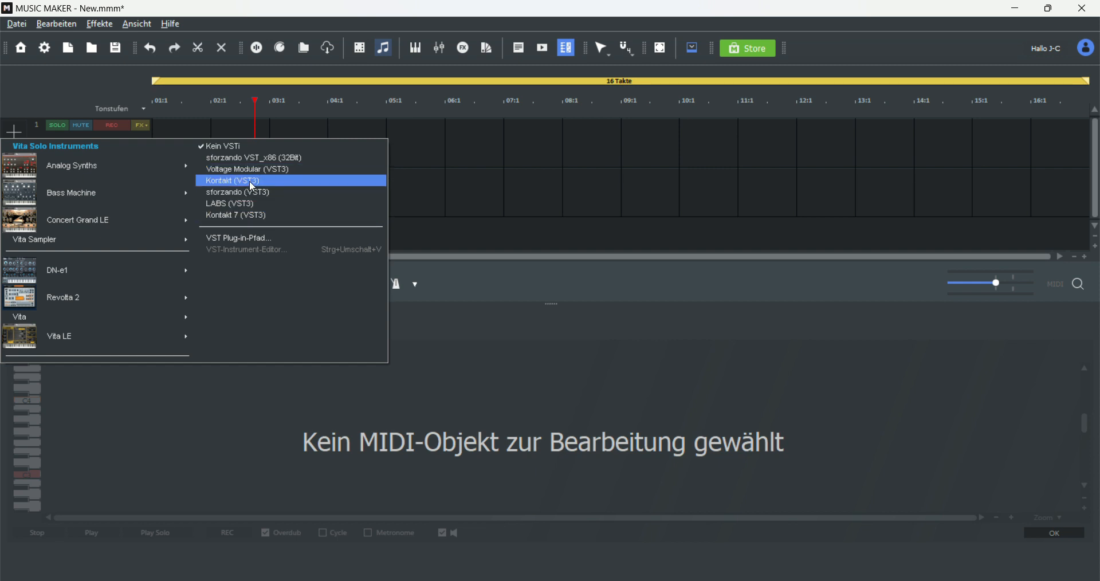
{"action": "left_click", "coordinate": [251, 218]}
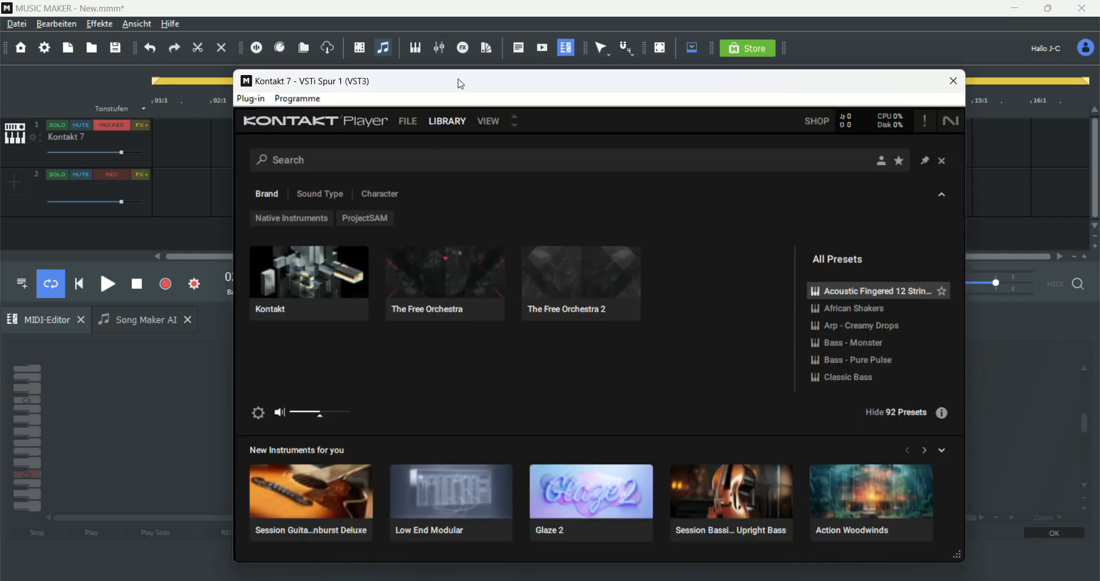
Step: Reposition the Kontakt window and browse through the All Presets list
{"action": "left_click_drag", "start_coordinate": [461, 84], "coordinate": [359, 55]}
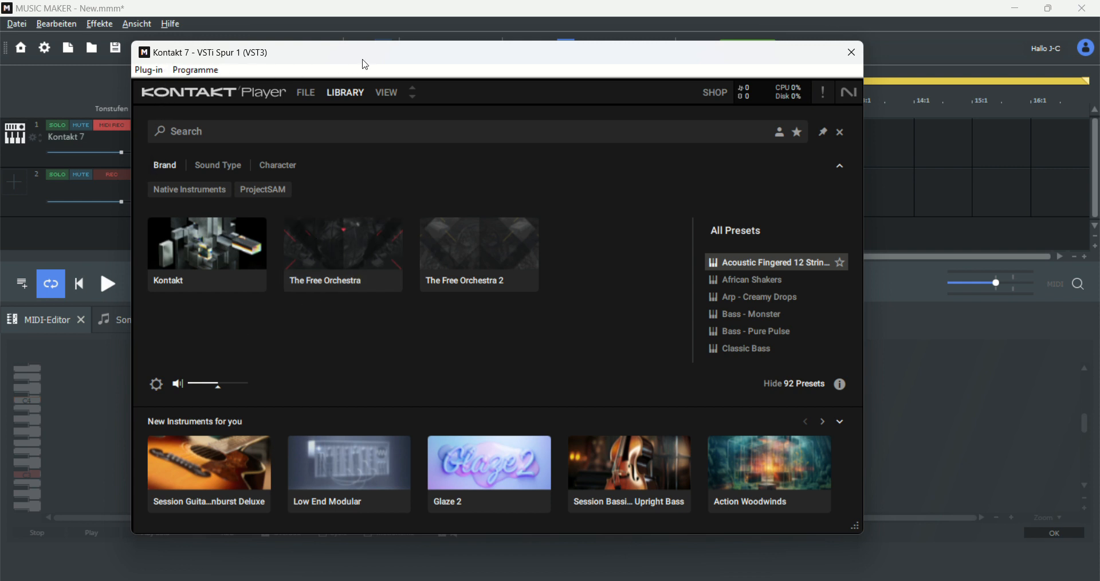
{"action": "left_click_drag", "start_coordinate": [365, 65], "coordinate": [445, 66]}
{"action": "scroll", "coordinate": [831, 344], "scroll_direction": "down", "scroll_amount": 3}
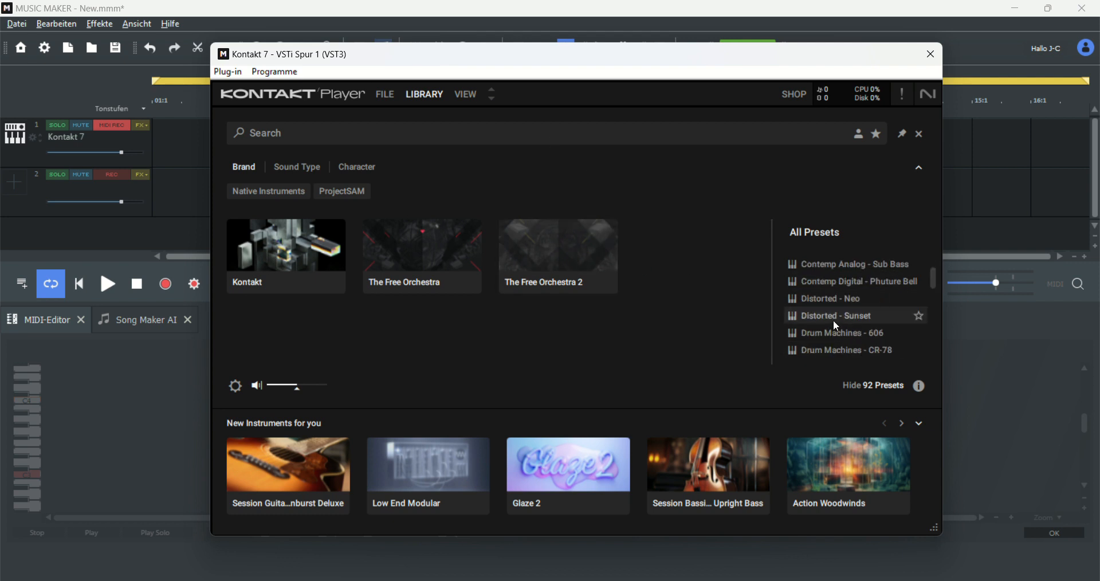
{"action": "left_click_drag", "start_coordinate": [936, 279], "coordinate": [937, 289]}
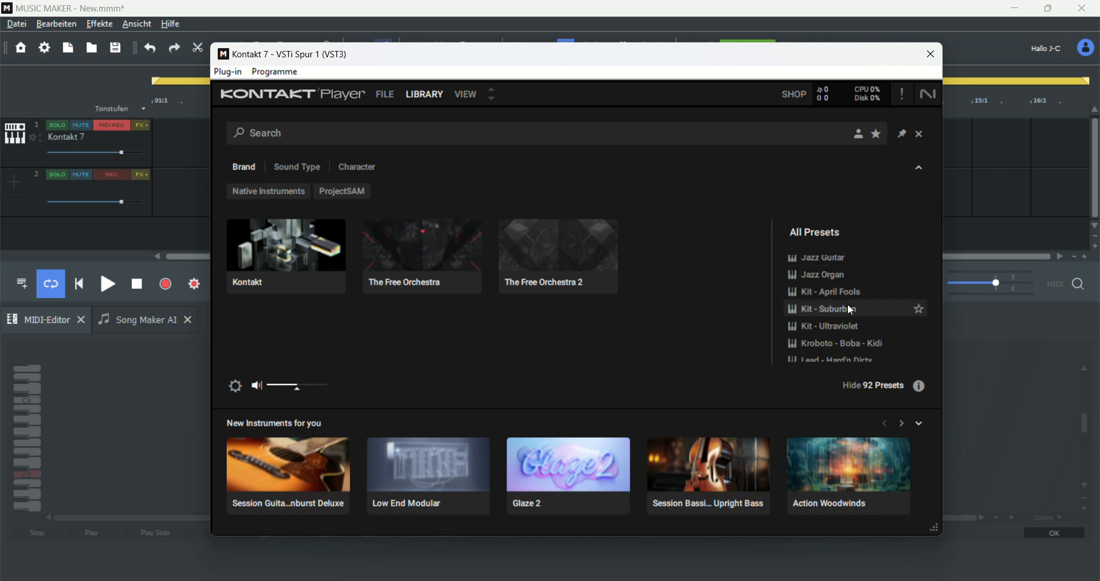
{"action": "scroll", "coordinate": [851, 310], "scroll_direction": "down", "scroll_amount": 5}
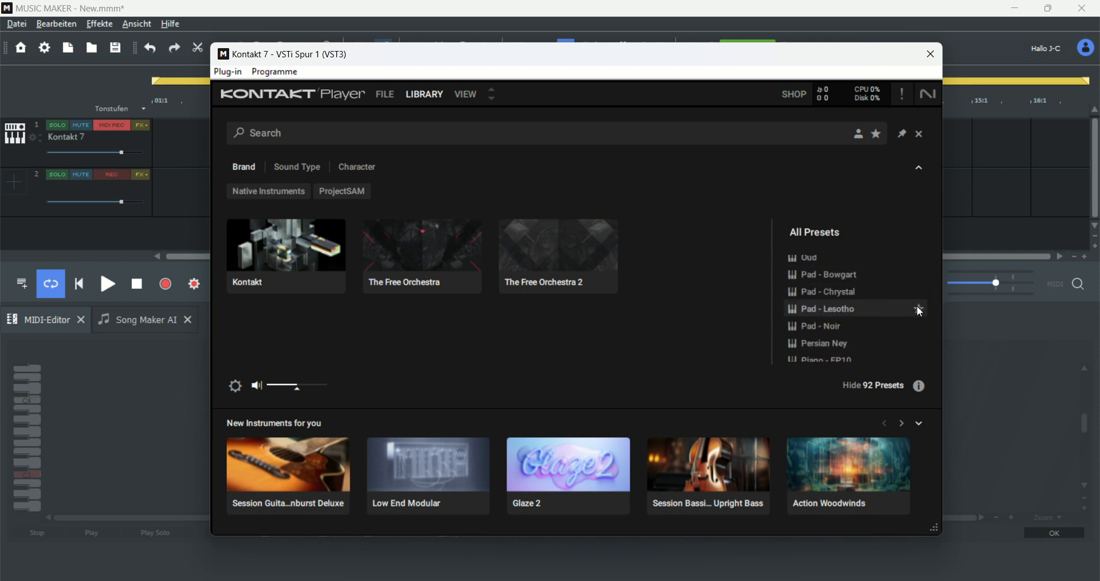
{"action": "left_click_drag", "start_coordinate": [931, 307], "coordinate": [921, 265]}
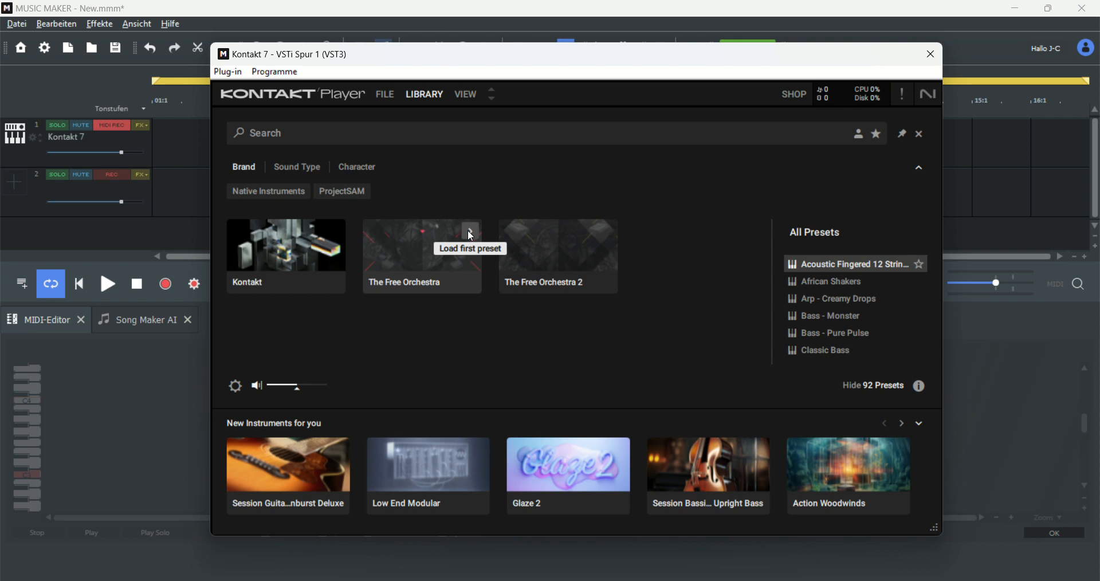
Step: Load the first preset of The Free Orchestra and choose the Short Strings instrument
{"action": "left_click", "coordinate": [471, 236]}
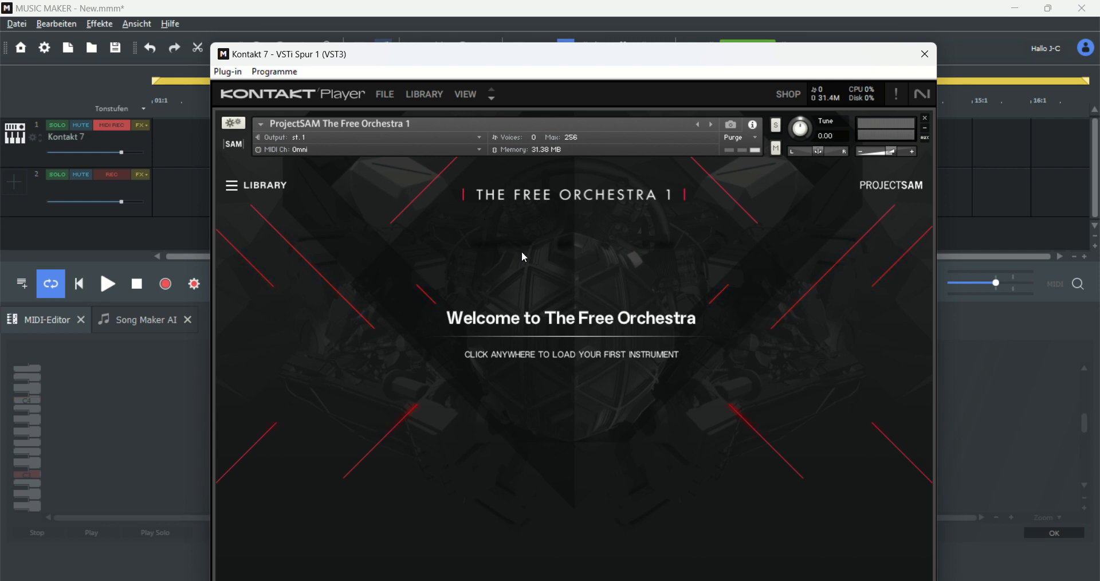
{"action": "left_click_drag", "start_coordinate": [650, 63], "coordinate": [671, 32]}
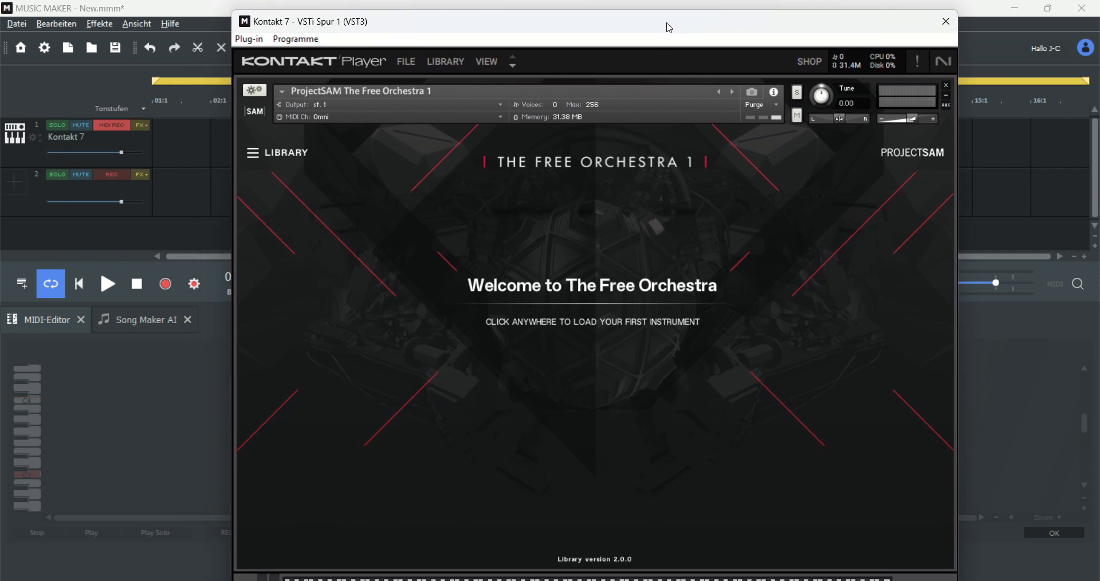
{"action": "left_click", "coordinate": [416, 379]}
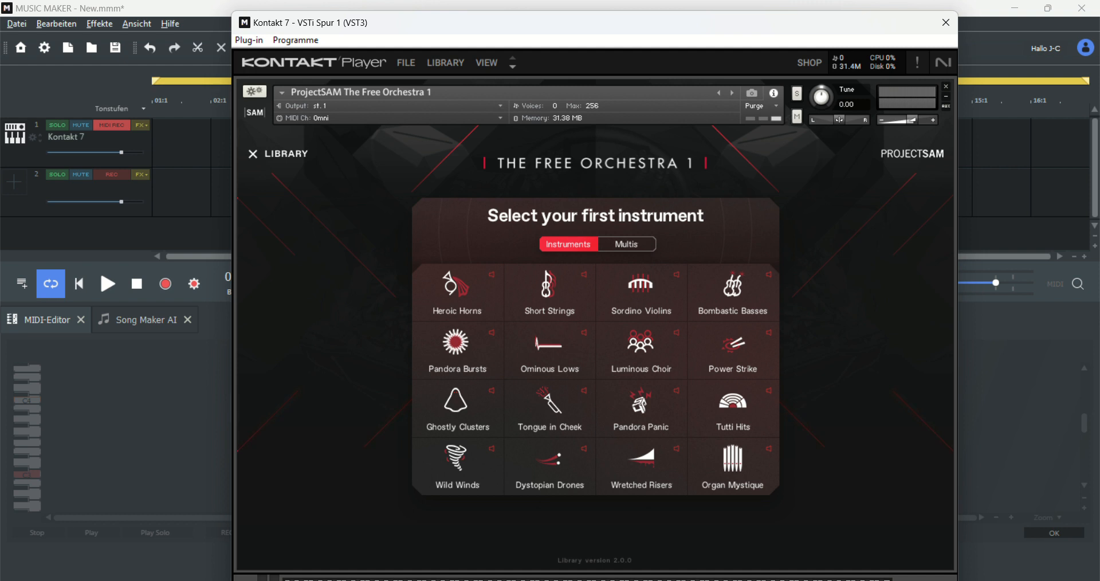
{"action": "left_click", "coordinate": [549, 292]}
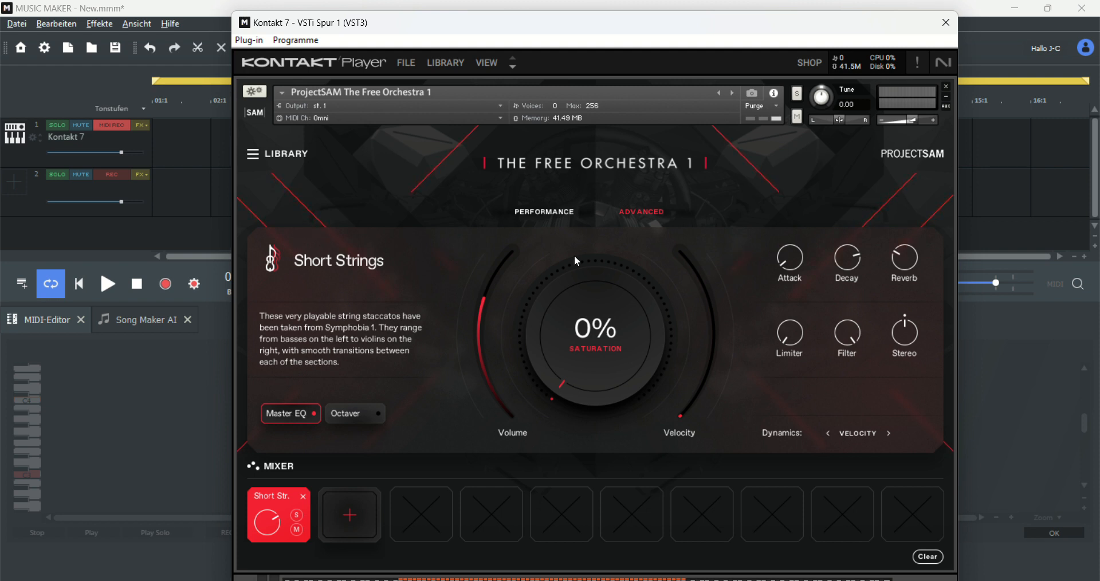
Step: Adjust the Short Strings Attack knob and close the Kontakt window
{"action": "mouse_move", "coordinate": [777, 259]}
{"action": "left_mouse_down"}
{"action": "mouse_move", "coordinate": [772, 220]}
{"action": "mouse_move", "coordinate": [760, 270]}
{"action": "left_mouse_up"}
{"action": "mouse_move", "coordinate": [784, 269]}
{"action": "left_mouse_down"}
{"action": "mouse_move", "coordinate": [786, 247]}
{"action": "mouse_move", "coordinate": [816, 222]}
{"action": "mouse_move", "coordinate": [780, 288]}
{"action": "left_mouse_up"}
{"action": "left_click", "coordinate": [946, 23]}
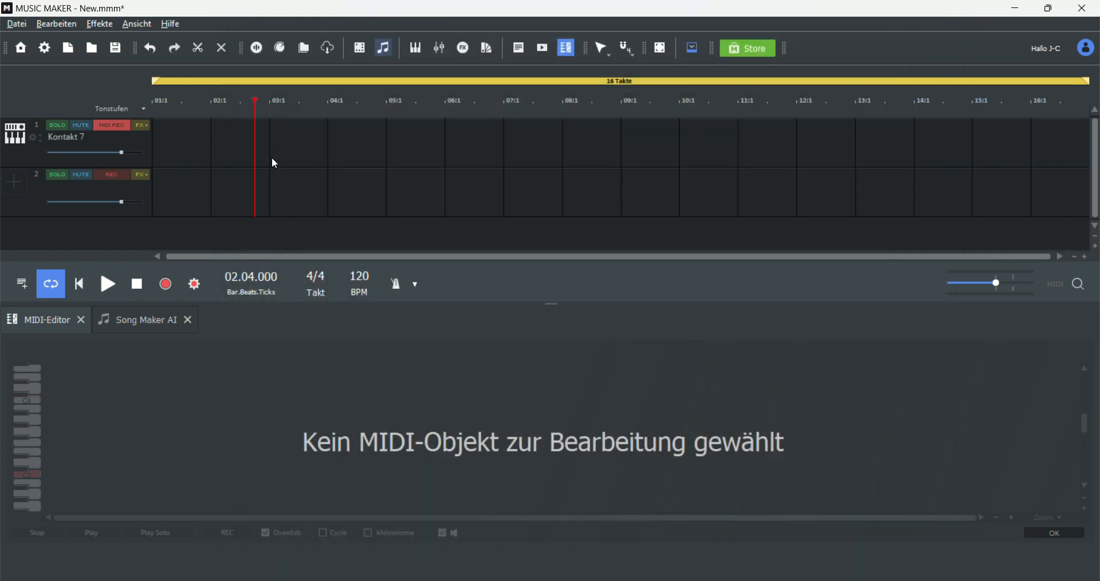
Step: Create an empty 4-bar MIDI object on track 1 and move it to the start of bar 1
{"action": "right_click", "coordinate": [171, 154]}
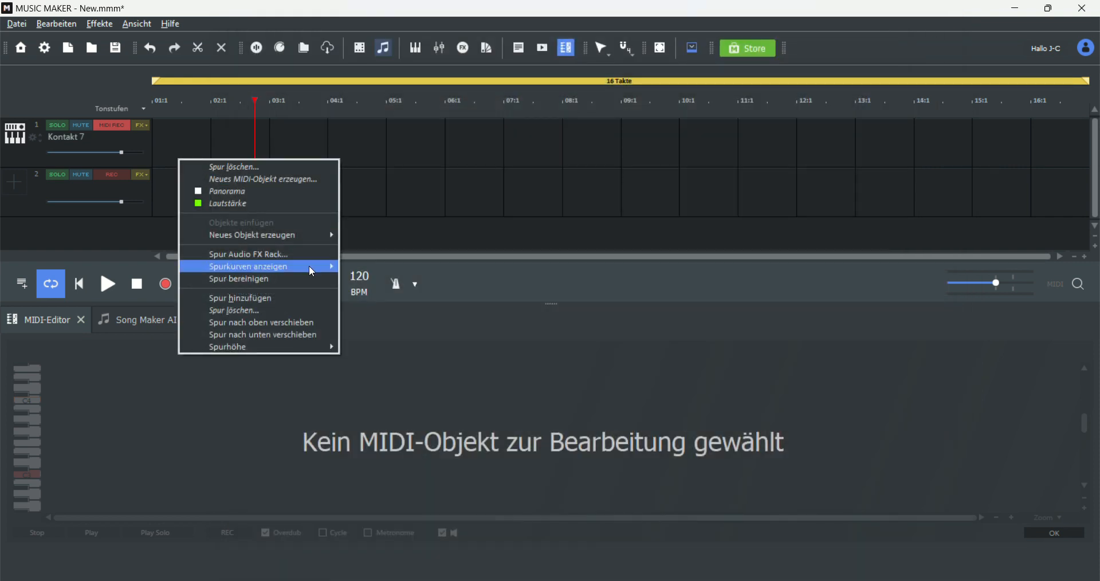
{"action": "mouse_move", "coordinate": [315, 242]}
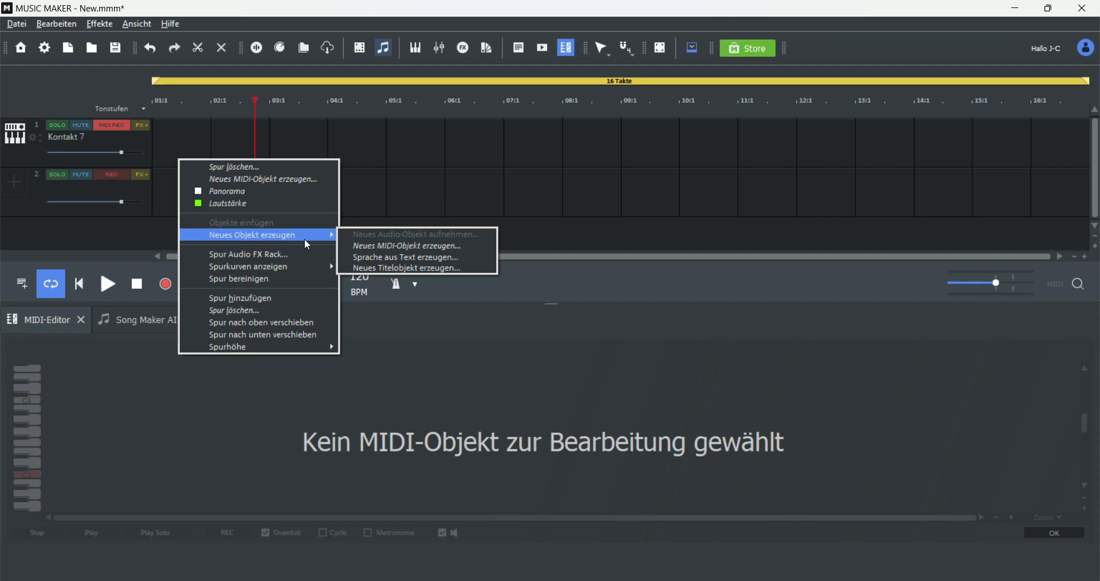
{"action": "left_click", "coordinate": [379, 246]}
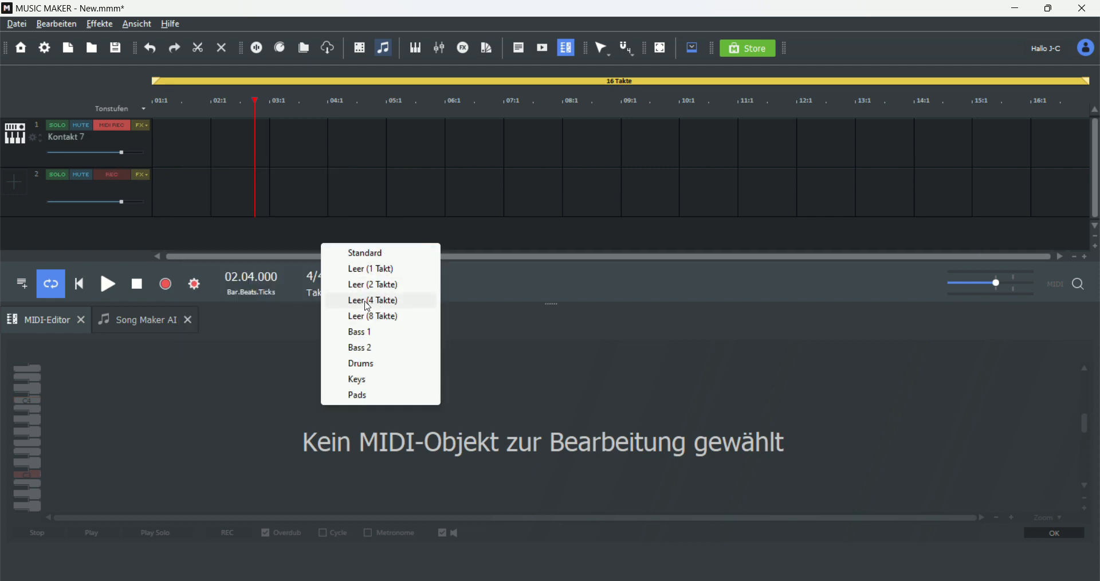
{"action": "left_click", "coordinate": [378, 307]}
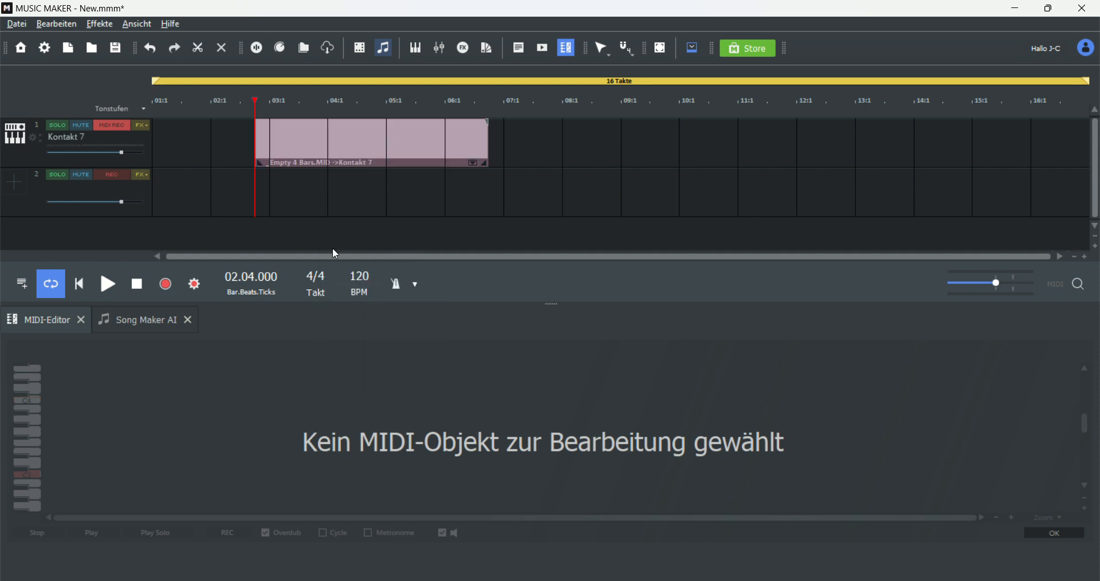
{"action": "left_click_drag", "start_coordinate": [321, 142], "coordinate": [226, 146]}
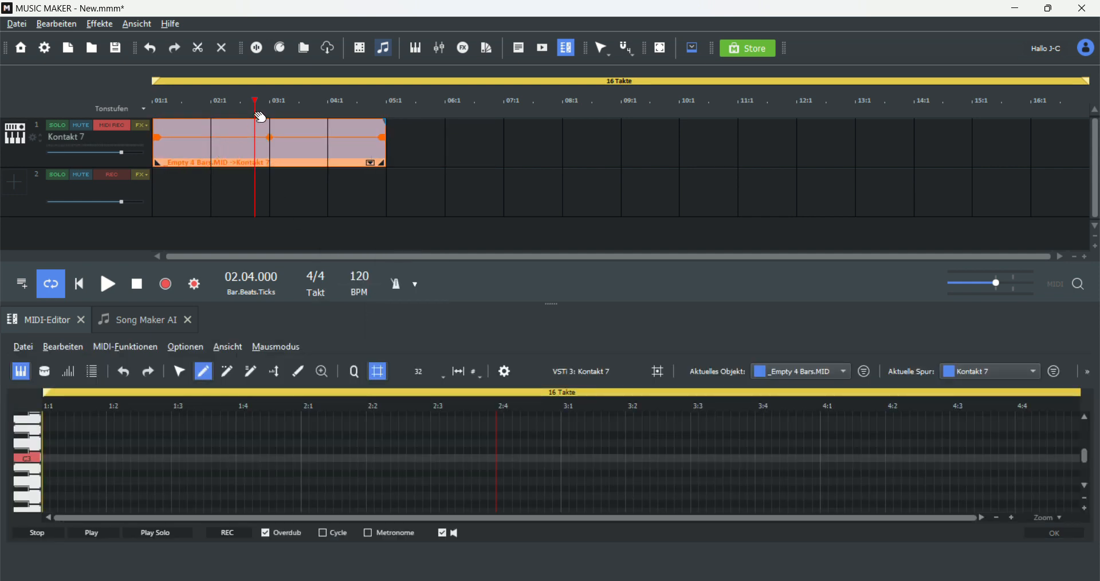
Step: Return to the song start and draw a rising and falling melody of short notes starting on C in the piano roll
{"action": "key", "text": "Home"}
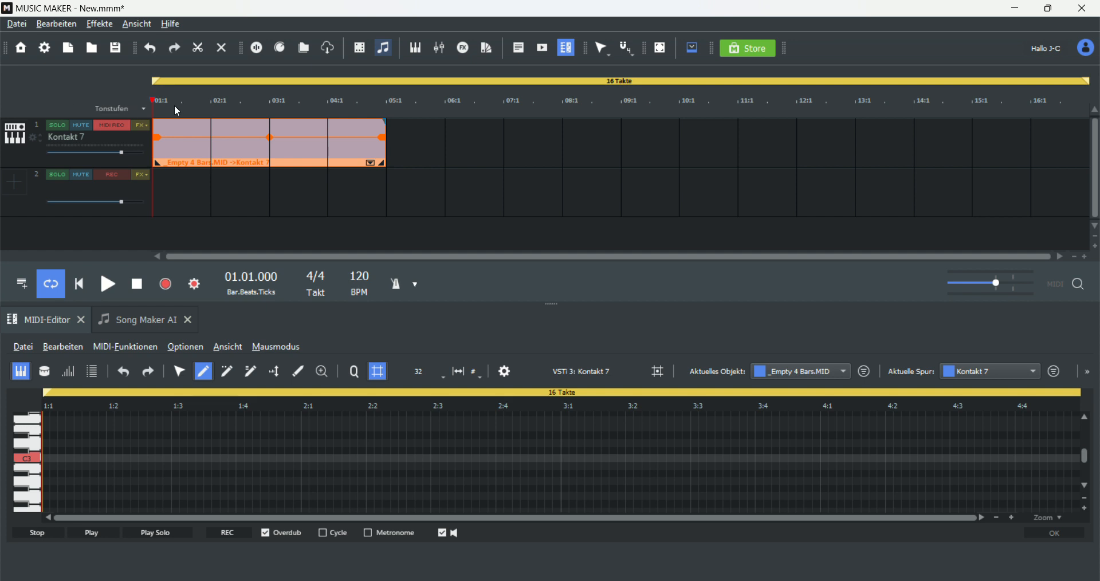
{"action": "left_click", "coordinate": [47, 458]}
{"action": "left_click", "coordinate": [76, 456]}
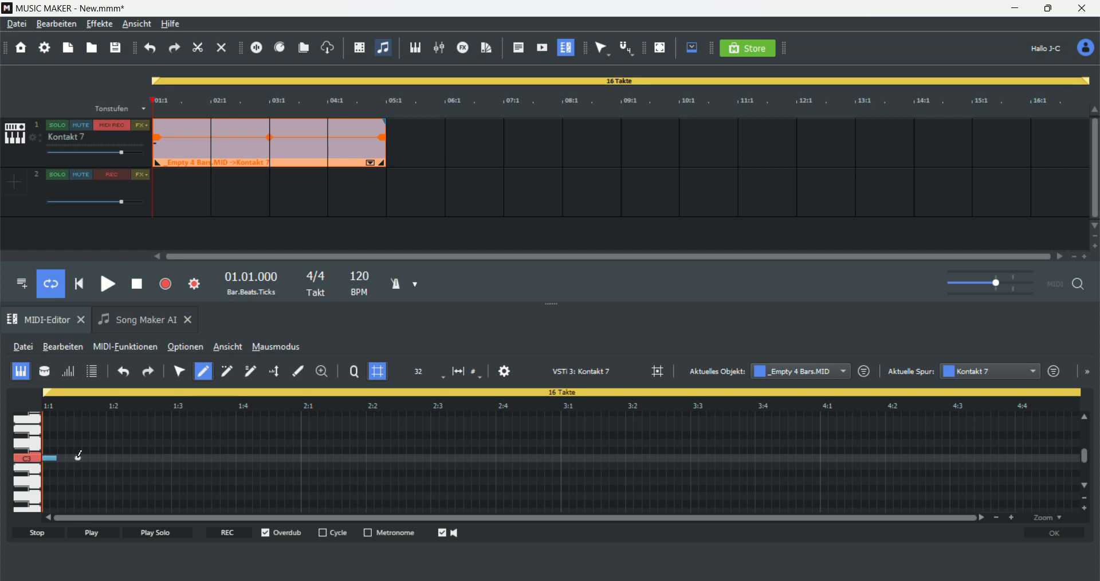
{"action": "left_click", "coordinate": [112, 443]}
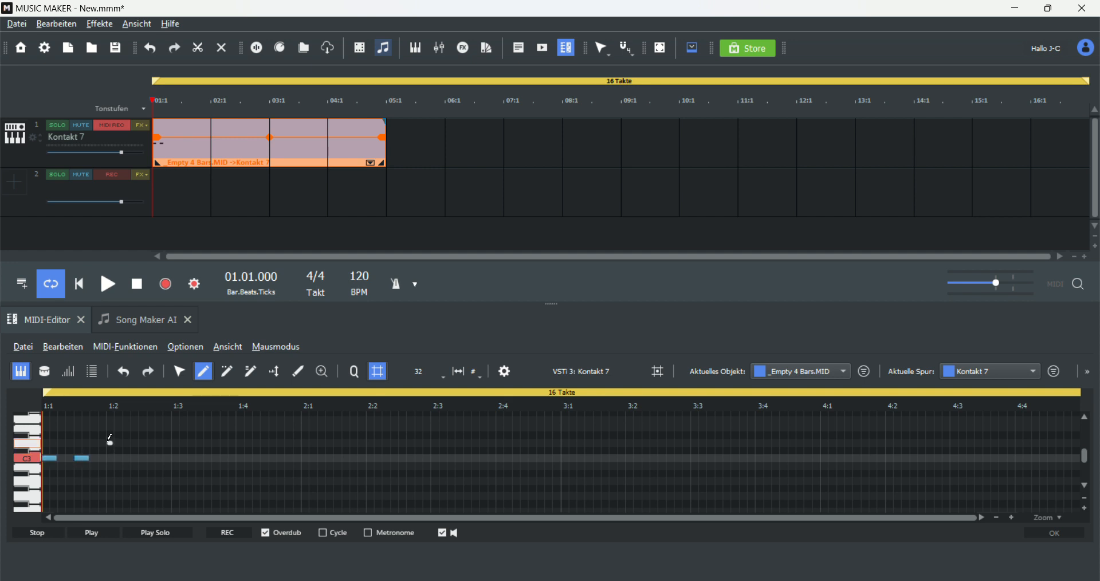
{"action": "left_click", "coordinate": [142, 435]}
{"action": "mouse_move", "coordinate": [175, 426]}
{"action": "left_mouse_down"}
{"action": "mouse_move", "coordinate": [176, 434]}
{"action": "mouse_move", "coordinate": [185, 419]}
{"action": "left_mouse_up"}
{"action": "scroll", "coordinate": [192, 419], "scroll_direction": "up", "scroll_amount": 1}
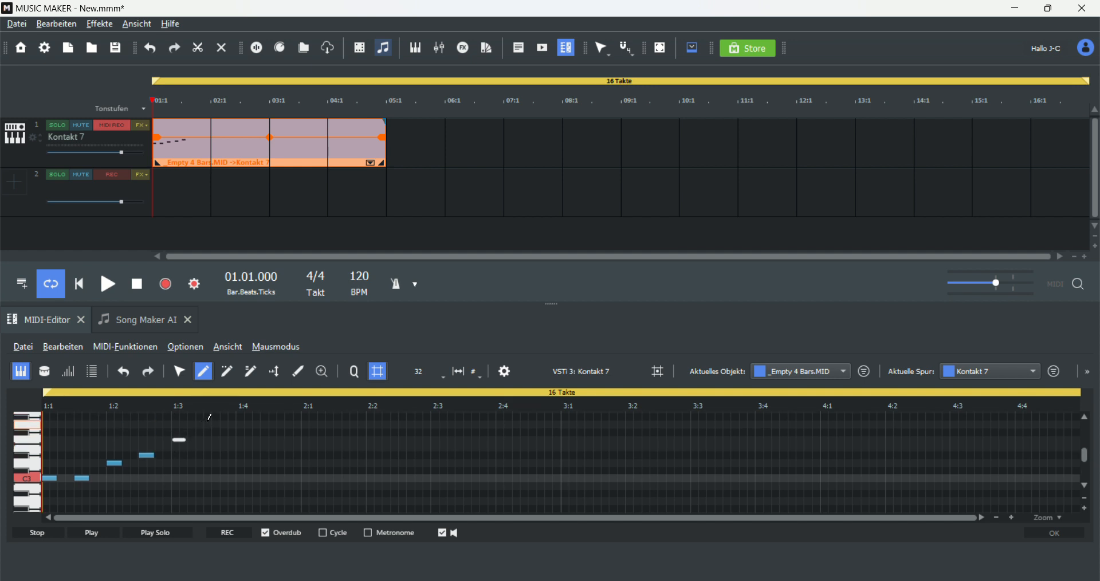
{"action": "left_click", "coordinate": [207, 424]}
{"action": "left_click_drag", "start_coordinate": [240, 449], "coordinate": [240, 452]}
{"action": "mouse_move", "coordinate": [245, 453]}
{"action": "left_mouse_down"}
{"action": "mouse_move", "coordinate": [273, 475]}
{"action": "mouse_move", "coordinate": [292, 472]}
{"action": "mouse_move", "coordinate": [219, 445]}
{"action": "left_mouse_up"}
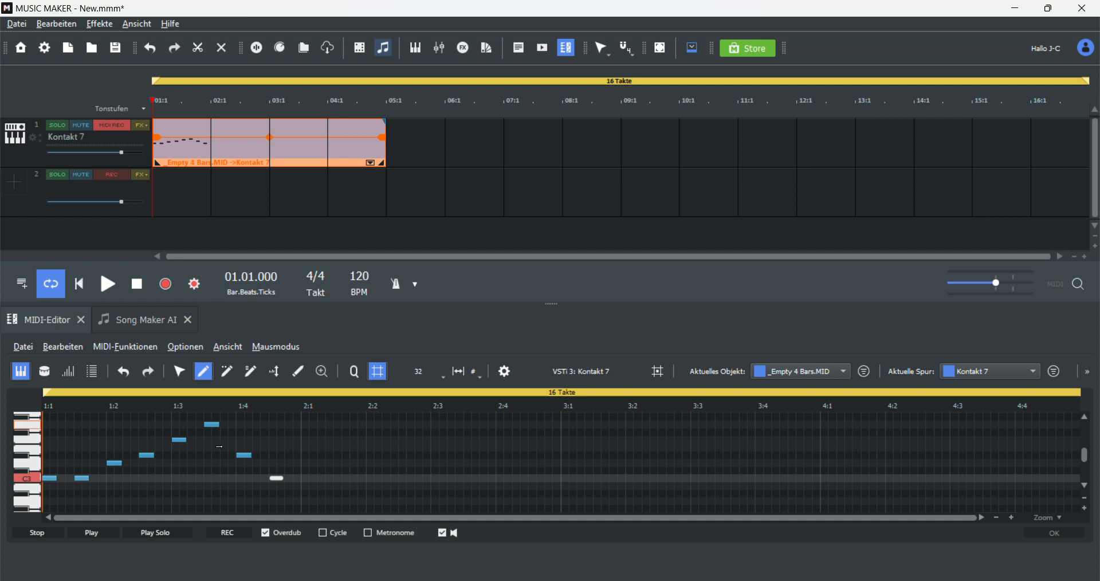
Step: Play back the melody, stop it, and move the playhead back to the start
{"action": "left_click", "coordinate": [109, 288]}
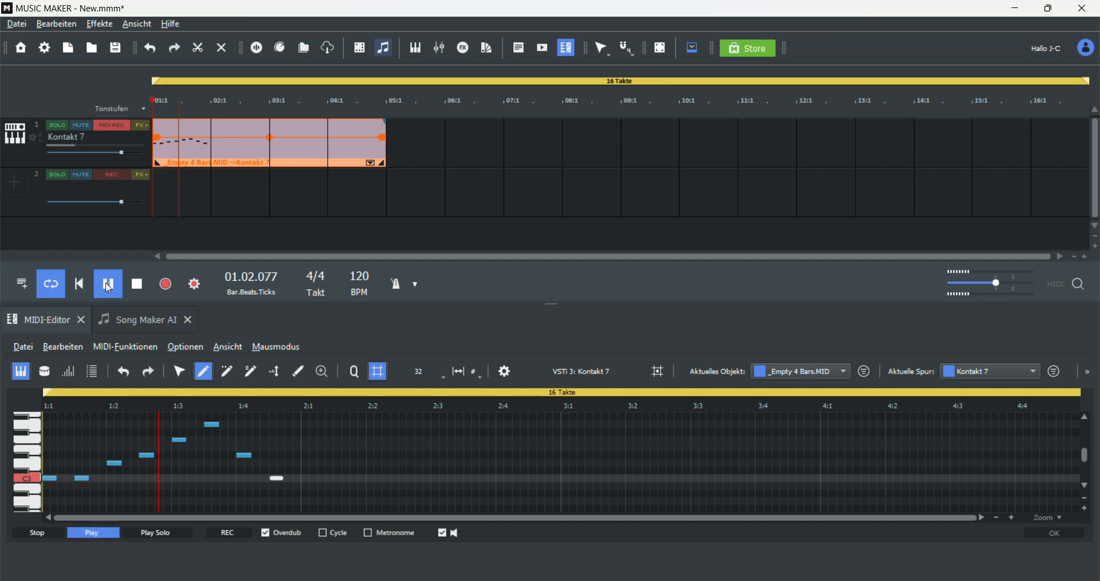
{"action": "left_click", "coordinate": [109, 288]}
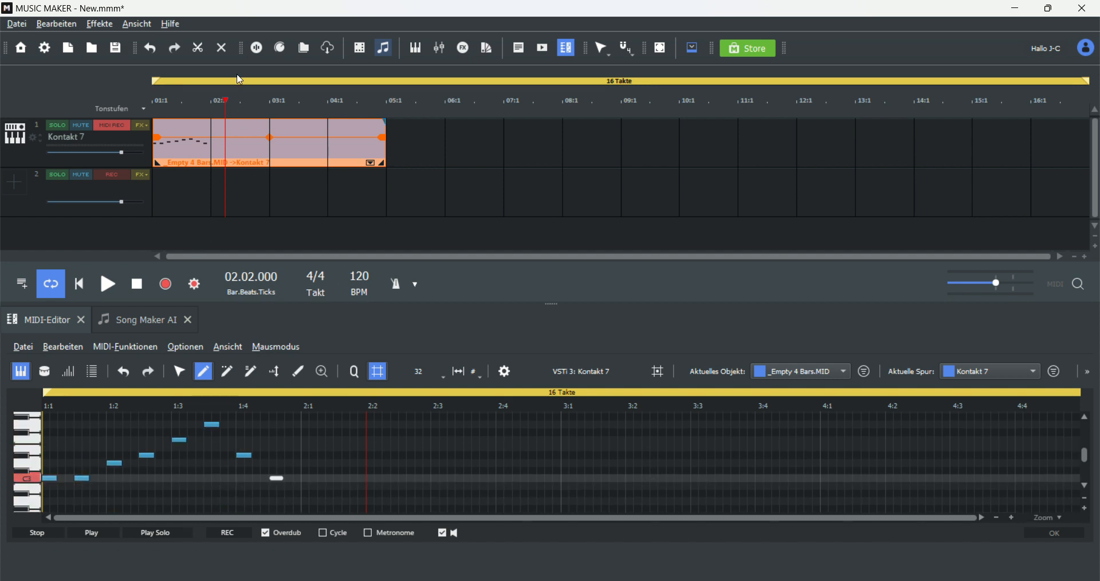
{"action": "left_click_drag", "start_coordinate": [225, 101], "coordinate": [144, 100]}
Step: Audition the melody's notes one at a time, then play and stop the melody
{"action": "left_click", "coordinate": [182, 441]}
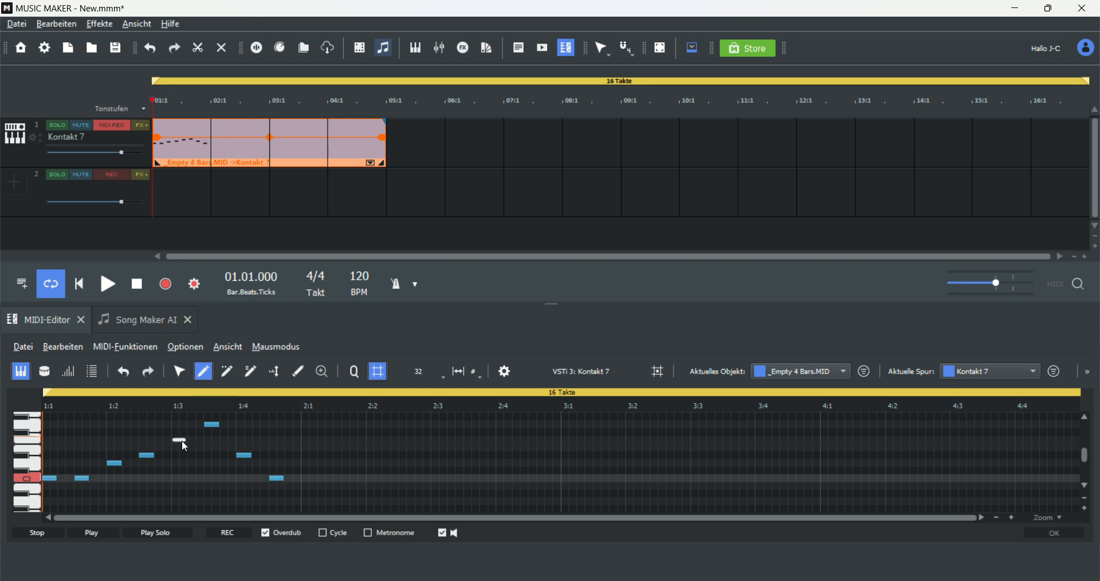
{"action": "left_click", "coordinate": [148, 455]}
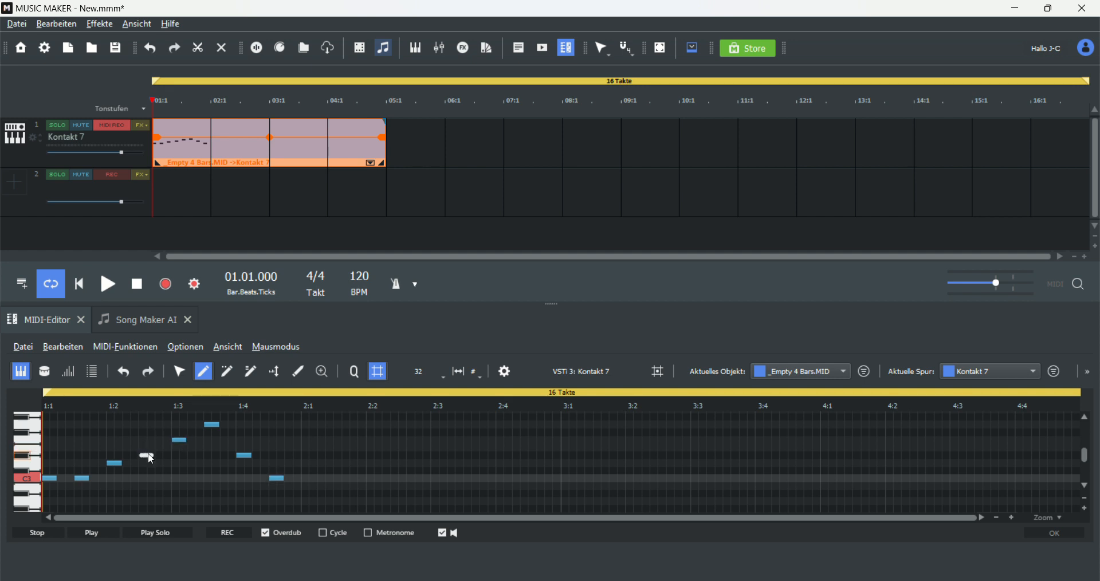
{"action": "left_click", "coordinate": [245, 455]}
{"action": "left_click", "coordinate": [278, 478]}
{"action": "left_click", "coordinate": [213, 425]}
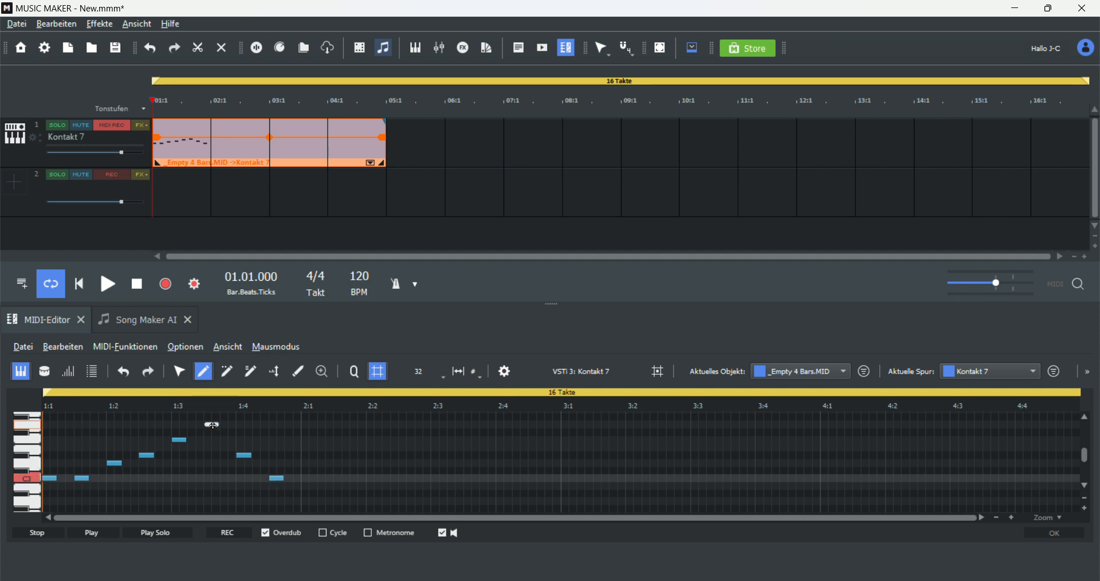
{"action": "left_click", "coordinate": [49, 478]}
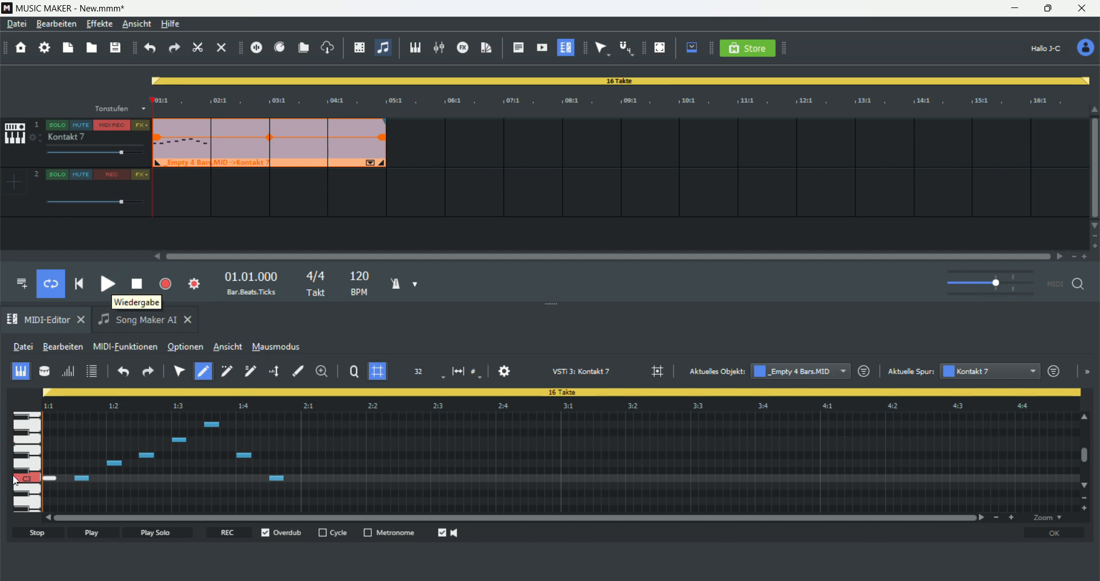
{"action": "left_click", "coordinate": [81, 478]}
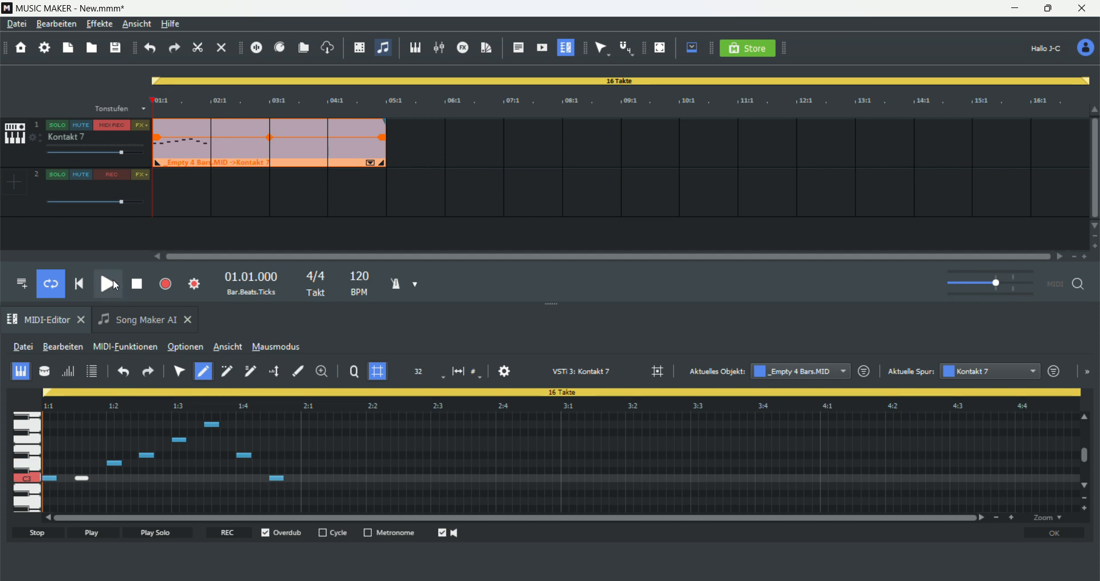
{"action": "left_click", "coordinate": [114, 283]}
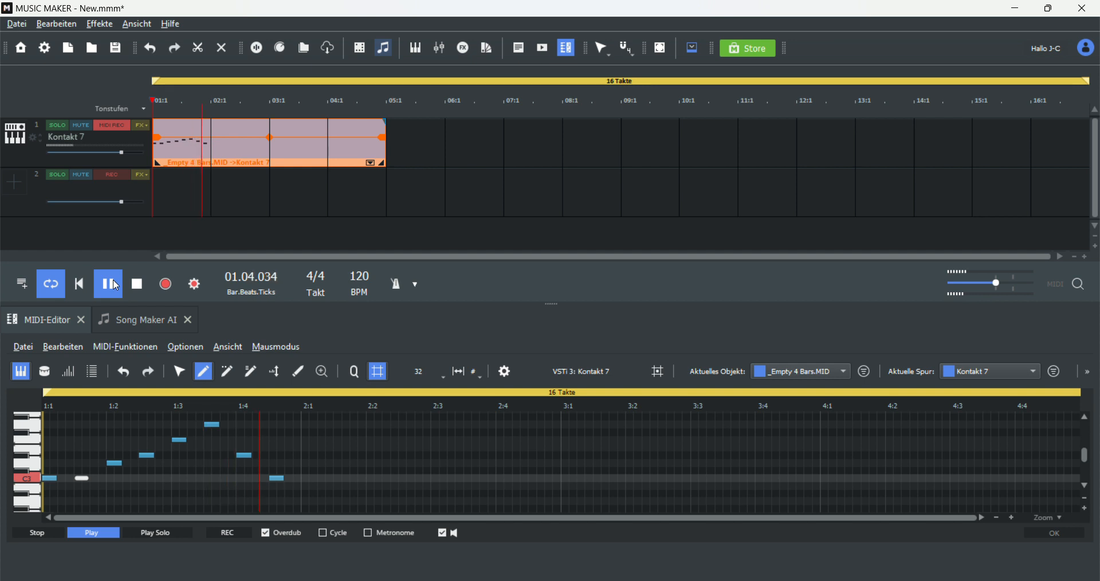
{"action": "key", "text": "space"}
Step: Scroll the piano roll to lower octaves and audition the C1 key
{"action": "scroll", "coordinate": [177, 454], "scroll_direction": "down", "scroll_amount": 1}
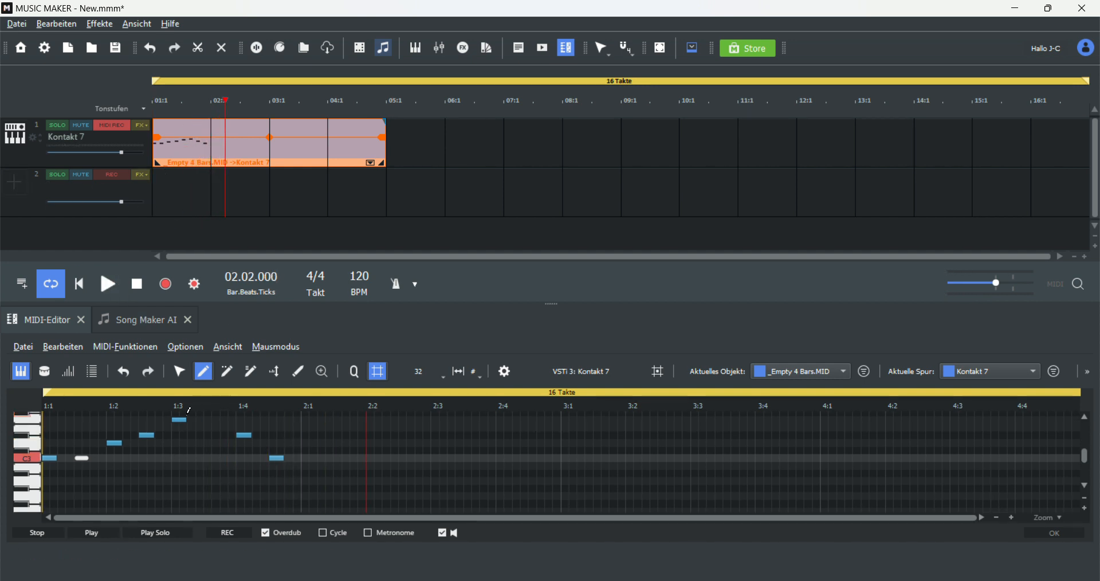
{"action": "scroll", "coordinate": [86, 453], "scroll_direction": "down", "scroll_amount": 2}
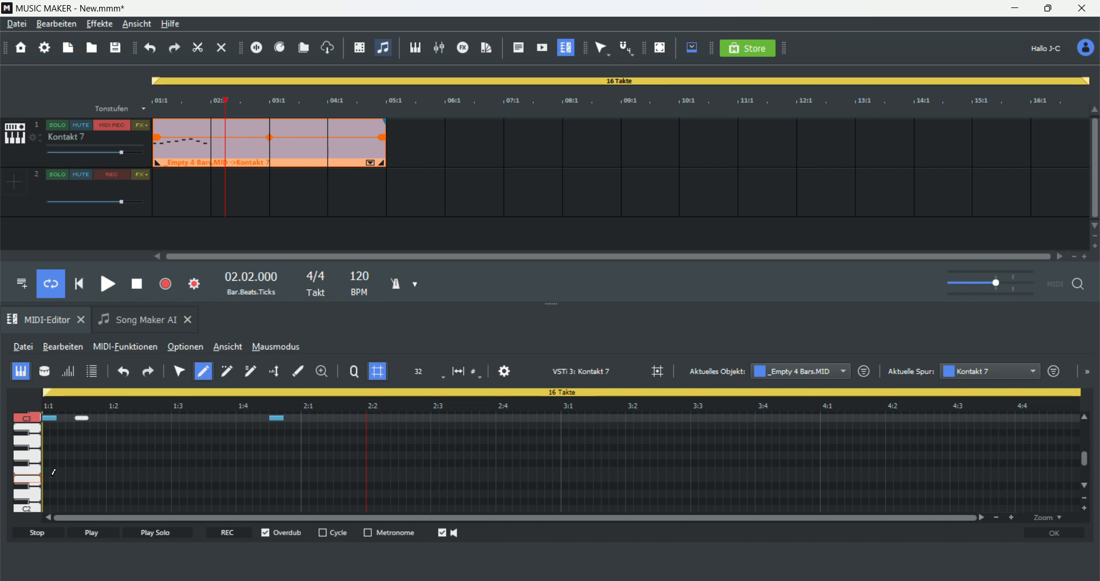
{"action": "scroll", "coordinate": [56, 484], "scroll_direction": "down", "scroll_amount": 2}
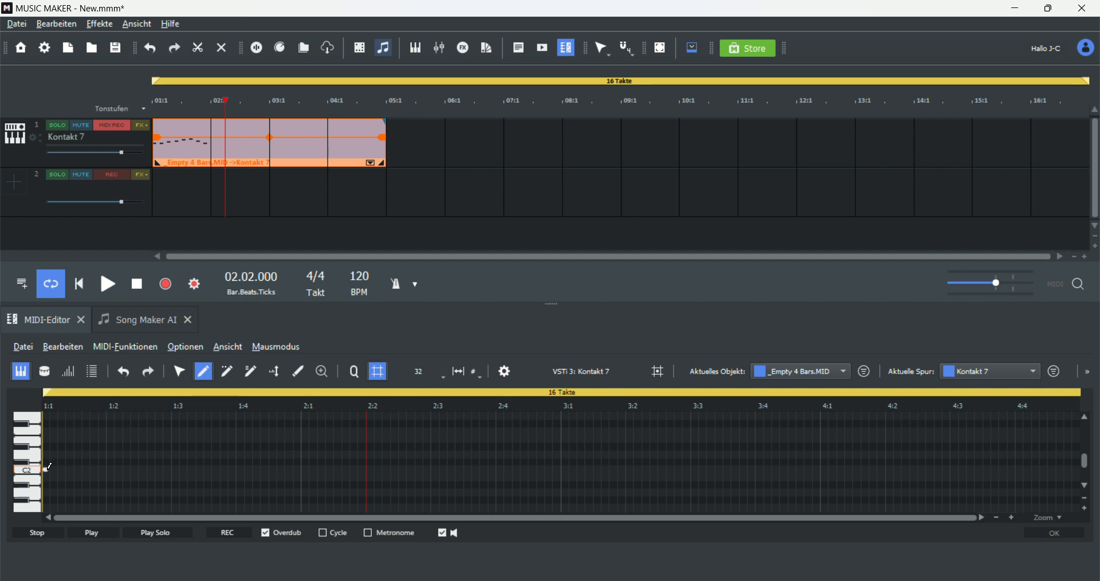
{"action": "mouse_move", "coordinate": [48, 469]}
{"action": "left_mouse_down"}
{"action": "mouse_move", "coordinate": [58, 467]}
{"action": "mouse_move", "coordinate": [46, 507]}
{"action": "mouse_move", "coordinate": [52, 431]}
{"action": "mouse_move", "coordinate": [48, 456]}
{"action": "left_mouse_up"}
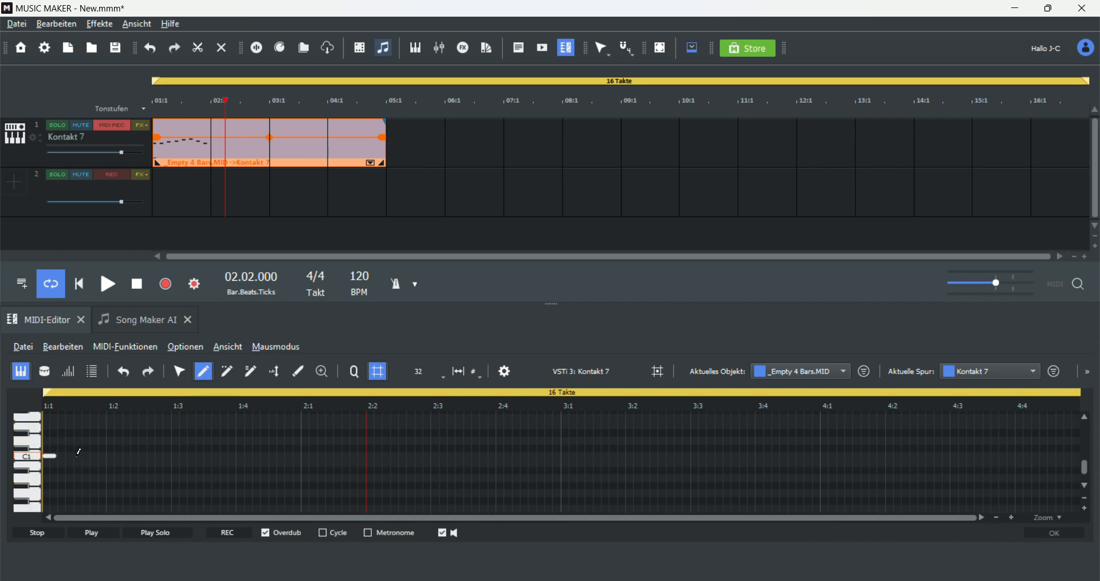
{"action": "scroll", "coordinate": [77, 455], "scroll_direction": "up", "scroll_amount": 2}
{"action": "scroll", "coordinate": [77, 455], "scroll_direction": "down", "scroll_amount": 1}
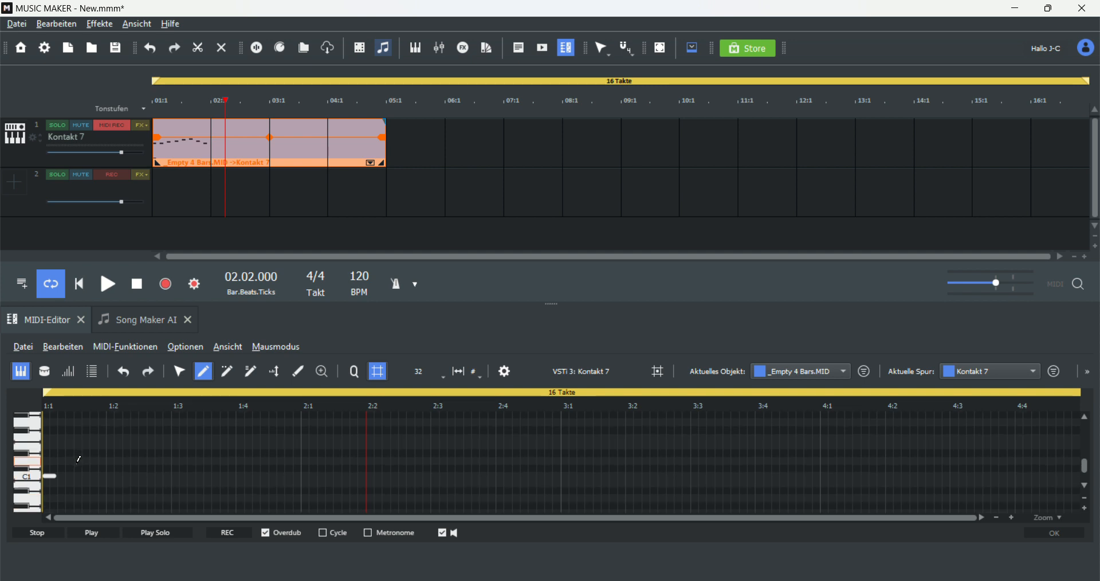
Step: Add more short notes to the melody between beats 1:1 and 1:4, spread across the lower octaves
{"action": "left_click", "coordinate": [78, 475]}
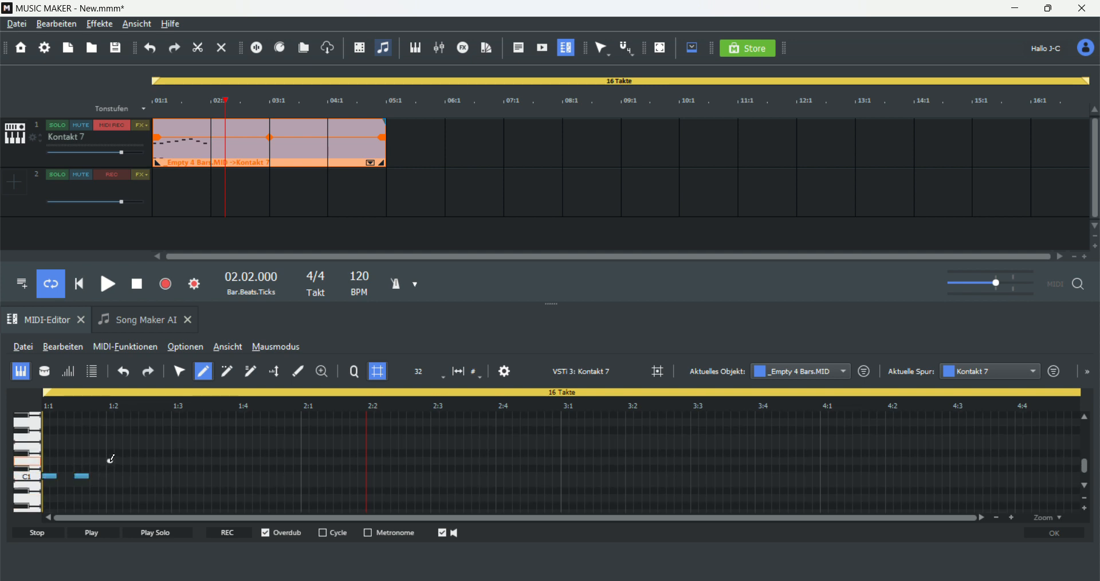
{"action": "left_click", "coordinate": [115, 423]}
{"action": "scroll", "coordinate": [168, 460], "scroll_direction": "up", "scroll_amount": 2}
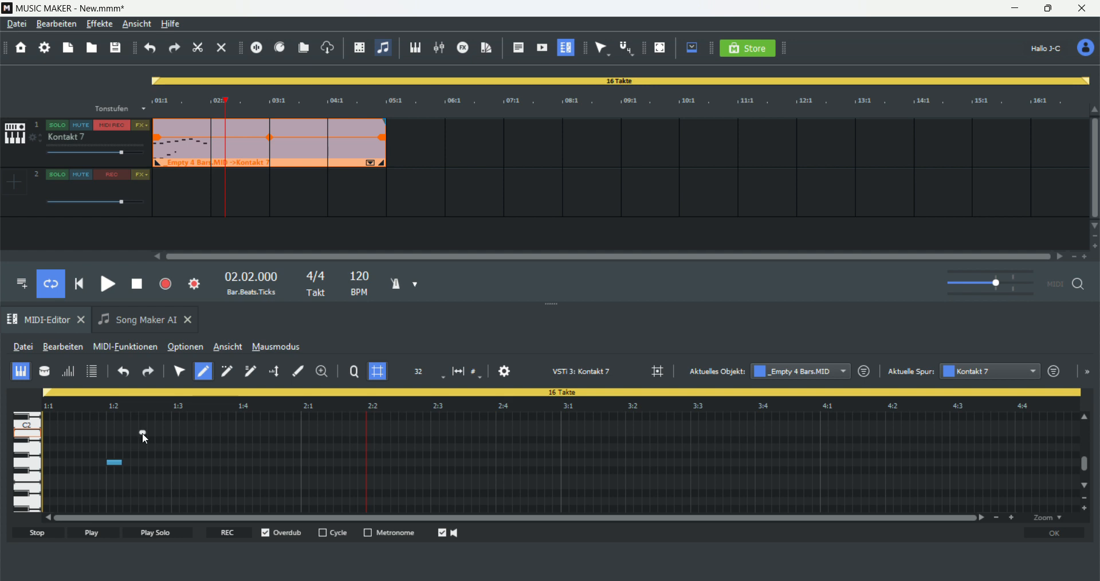
{"action": "scroll", "coordinate": [142, 439], "scroll_direction": "up", "scroll_amount": 2}
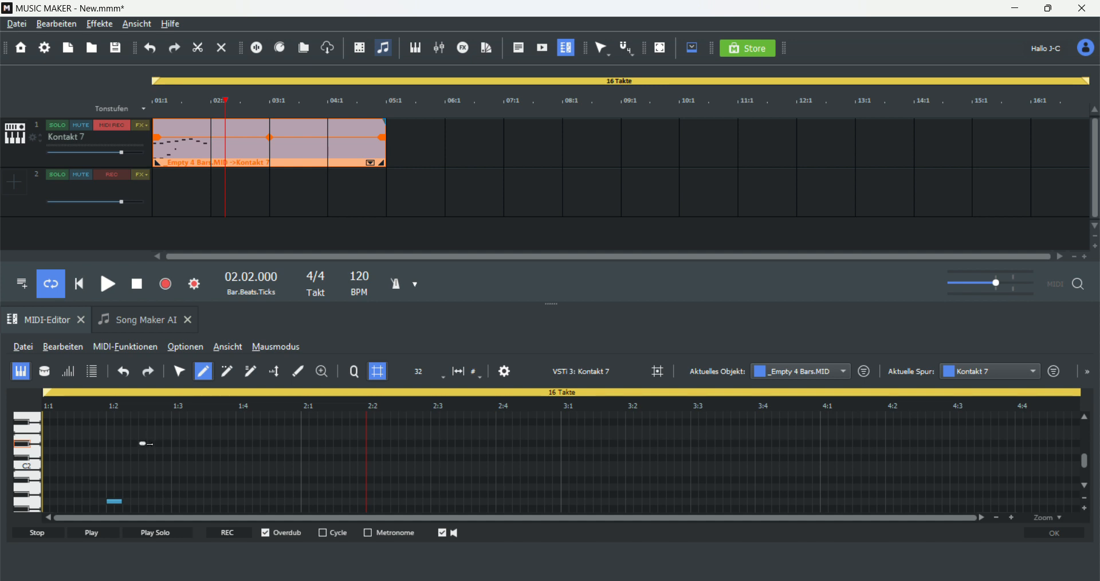
{"action": "left_click_drag", "start_coordinate": [149, 444], "coordinate": [155, 444]}
{"action": "left_click", "coordinate": [177, 449]}
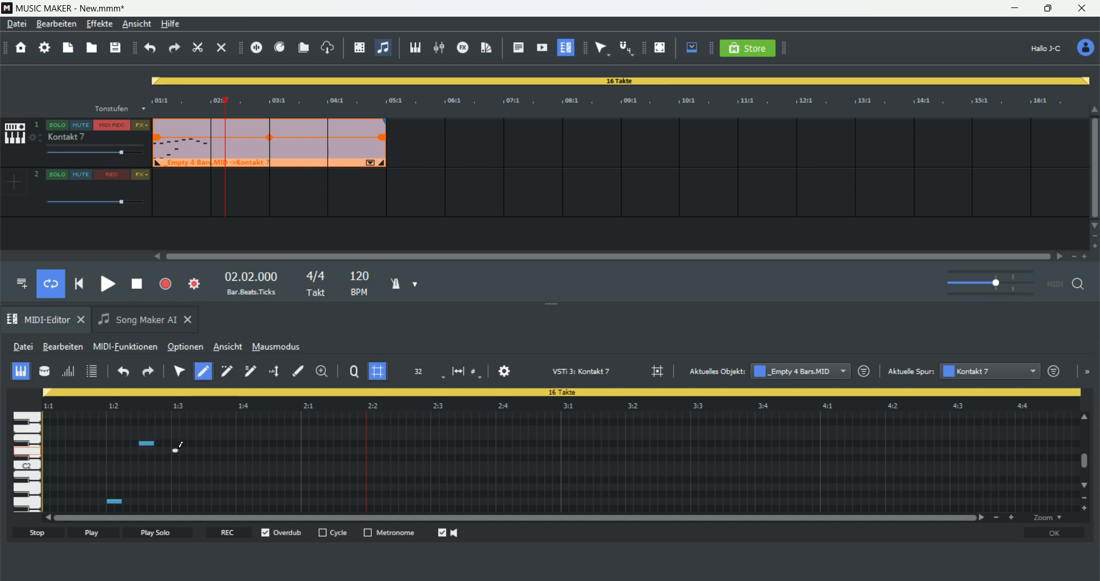
{"action": "scroll", "coordinate": [212, 439], "scroll_direction": "down", "scroll_amount": 1}
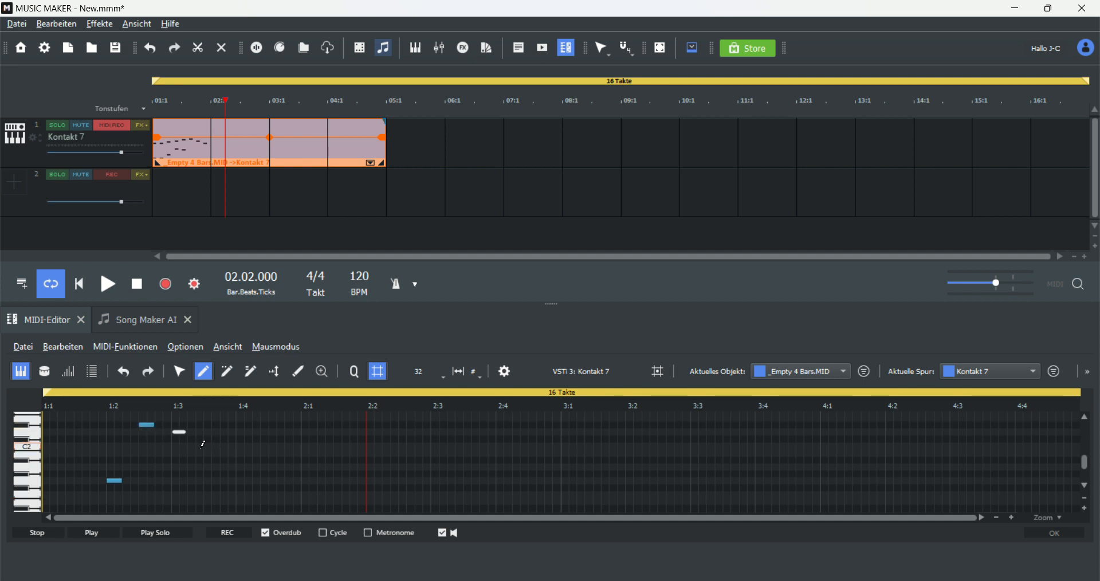
{"action": "left_click", "coordinate": [201, 447]}
{"action": "right_click", "coordinate": [204, 446]}
{"action": "left_click", "coordinate": [210, 446]}
{"action": "scroll", "coordinate": [222, 447], "scroll_direction": "down", "scroll_amount": 1}
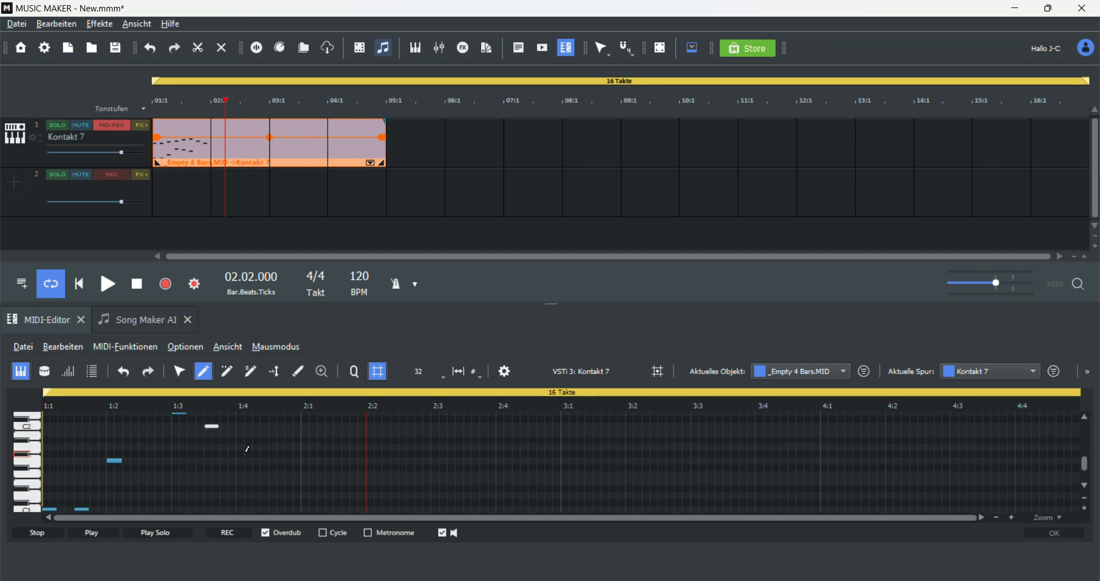
{"action": "right_click", "coordinate": [239, 452]}
{"action": "left_click", "coordinate": [241, 460]}
{"action": "scroll", "coordinate": [165, 454], "scroll_direction": "up", "scroll_amount": 3}
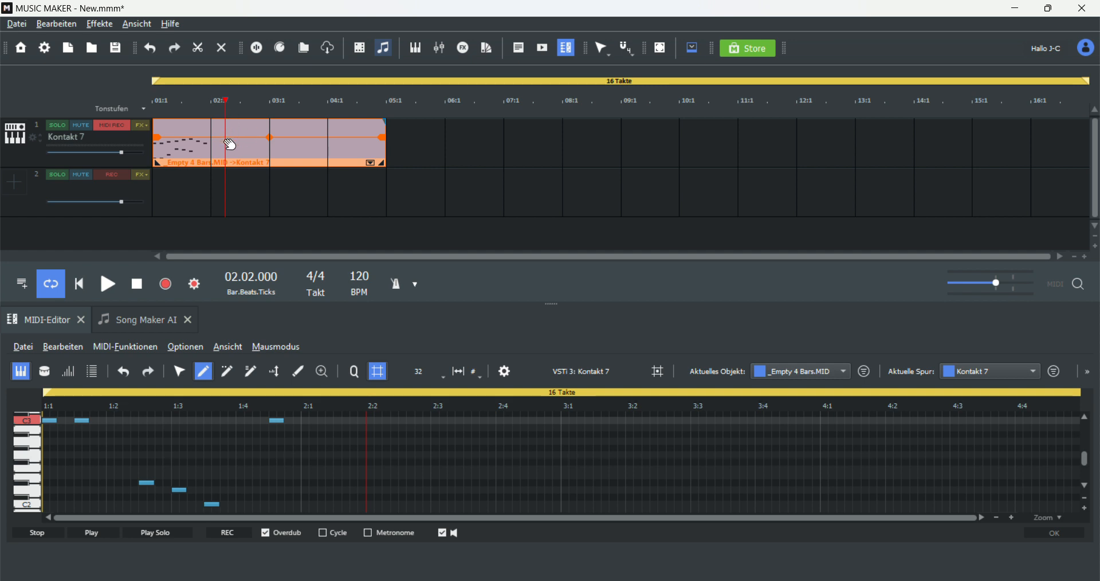
Step: Add two further notes around beat 1:4 to complete the melody
{"action": "left_click", "coordinate": [154, 319]}
{"action": "left_click", "coordinate": [41, 321]}
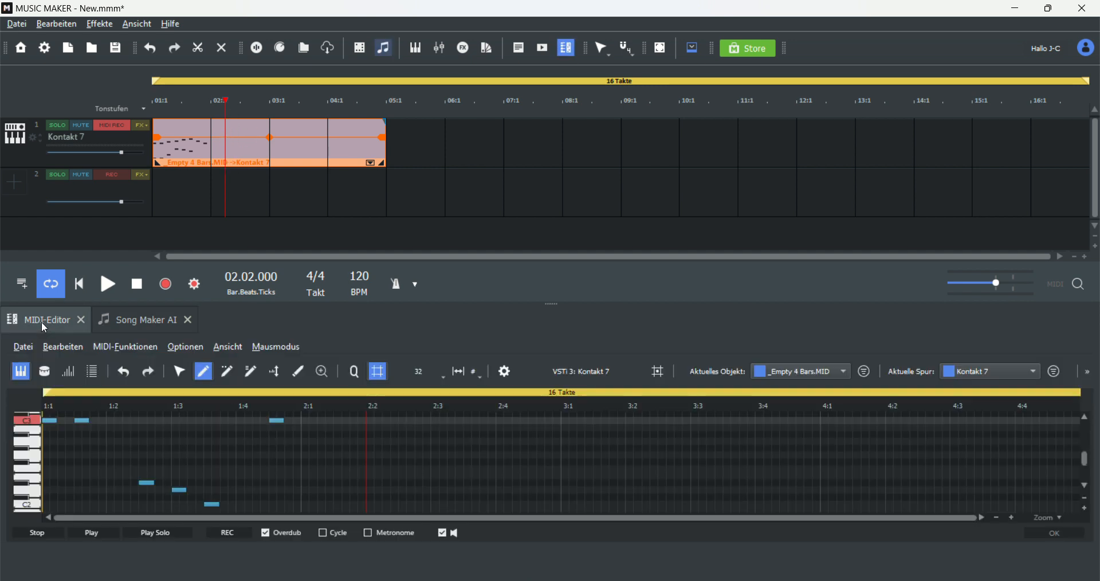
{"action": "scroll", "coordinate": [267, 465], "scroll_direction": "down", "scroll_amount": 2}
{"action": "scroll", "coordinate": [267, 465], "scroll_direction": "down", "scroll_amount": 2}
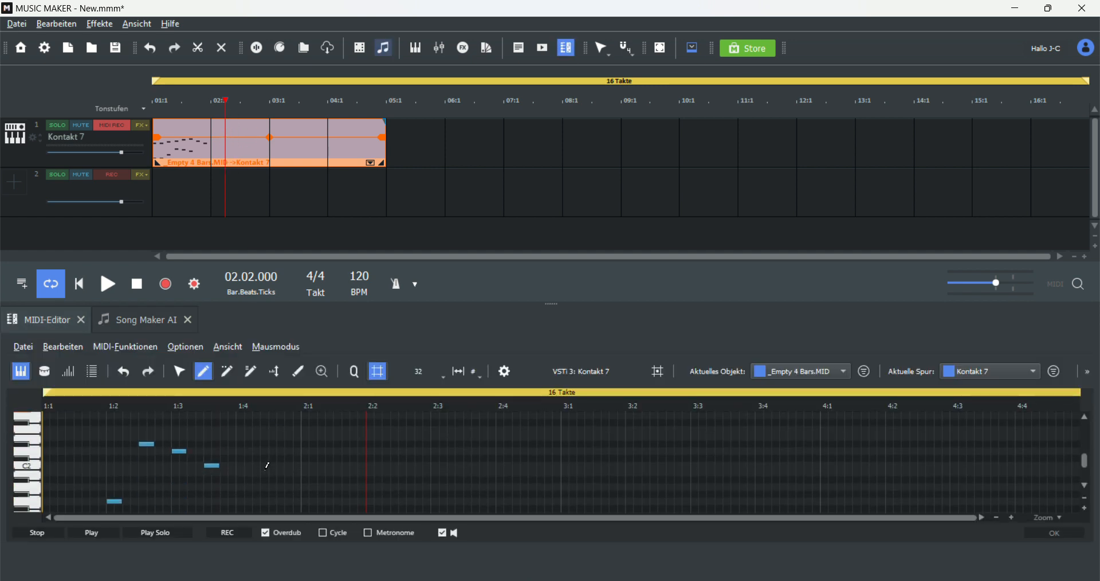
{"action": "left_click", "coordinate": [241, 501]}
{"action": "scroll", "coordinate": [255, 493], "scroll_direction": "down", "scroll_amount": 2}
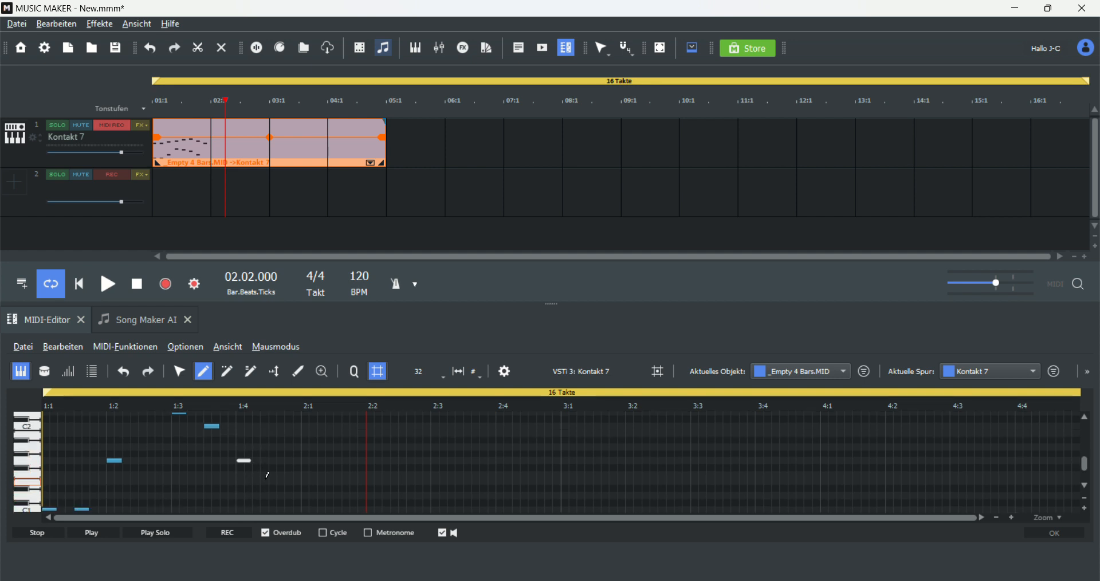
{"action": "left_click", "coordinate": [273, 488]}
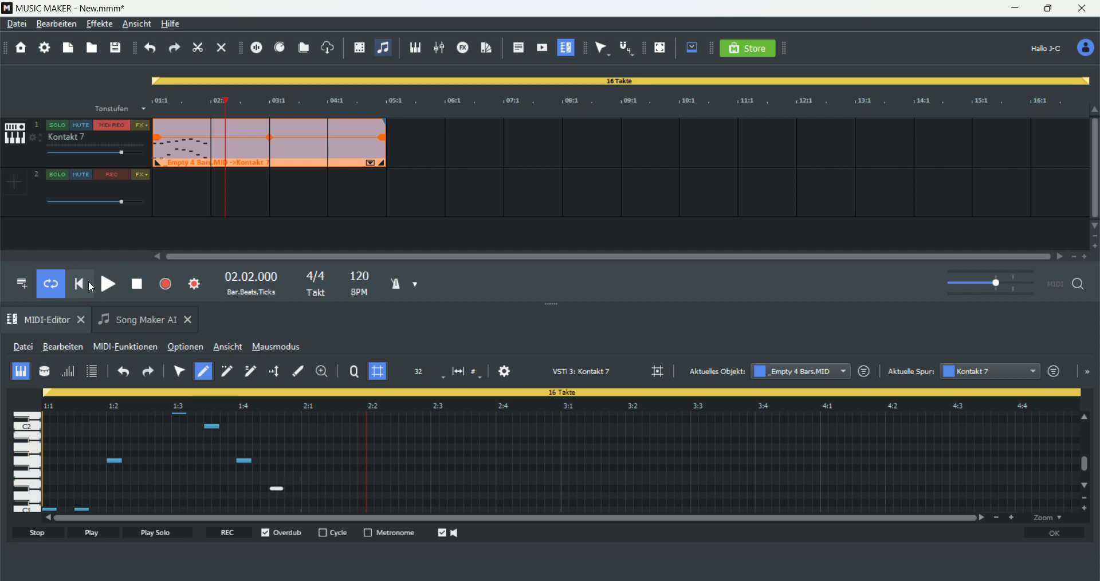
Step: Rewind to the song start, play the melody, stop it, and return the playhead to the start
{"action": "left_click_drag", "start_coordinate": [221, 92], "coordinate": [26, 102]}
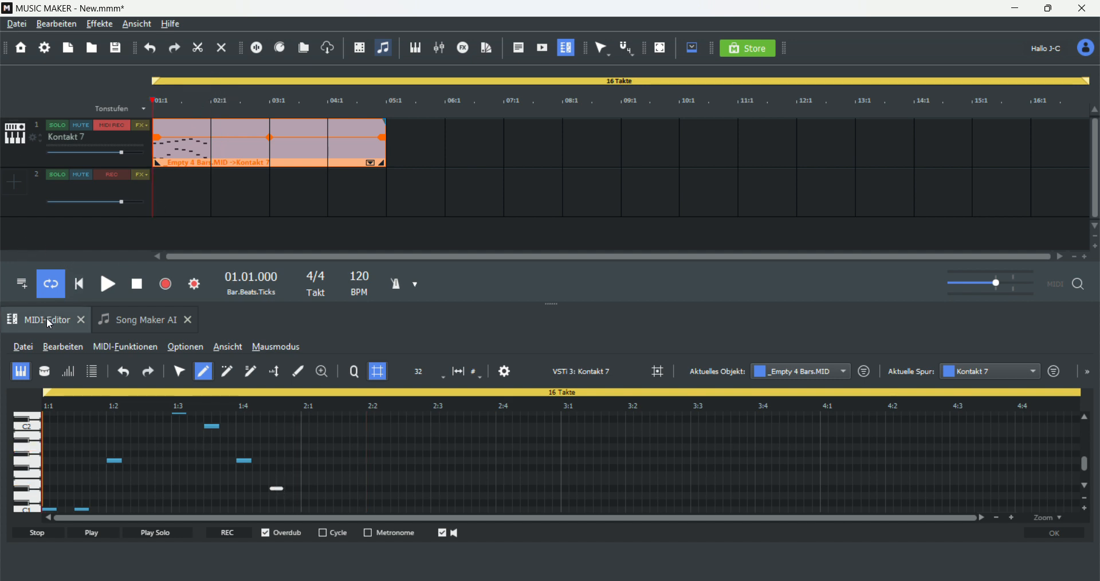
{"action": "left_click", "coordinate": [106, 290]}
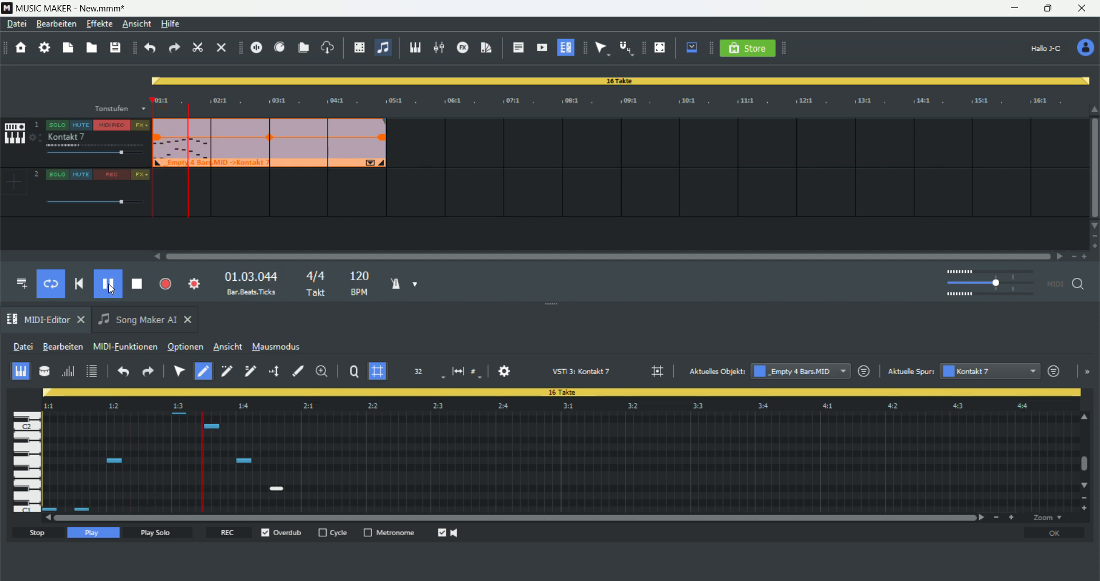
{"action": "left_click", "coordinate": [108, 285]}
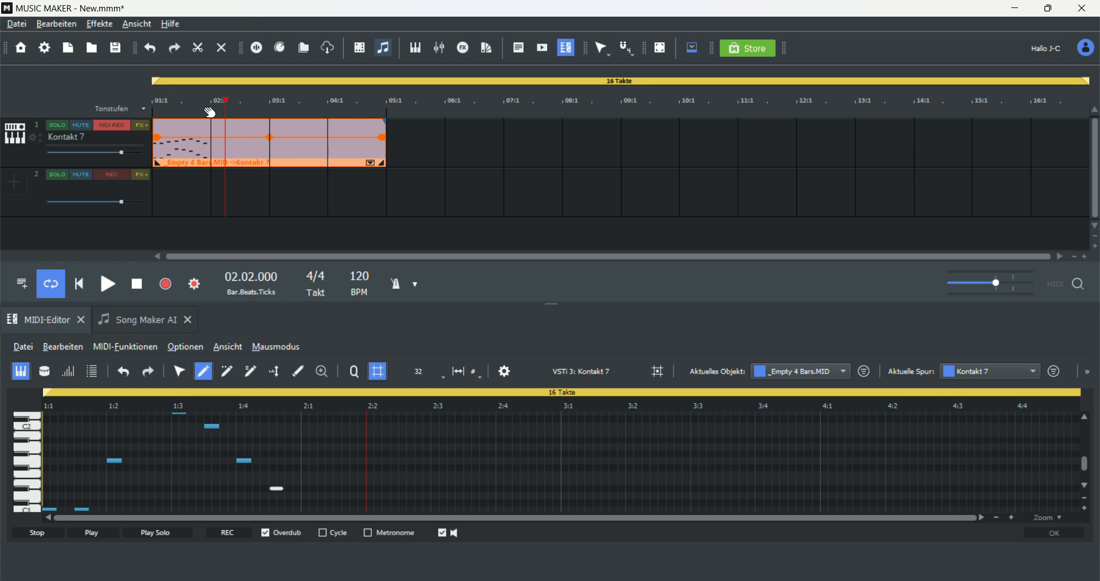
{"action": "left_click_drag", "start_coordinate": [227, 103], "coordinate": [121, 102]}
Step: Add a second instrument track with Kontakt 7 and open The Free Orchestra 2 library in it
{"action": "left_click", "coordinate": [15, 182]}
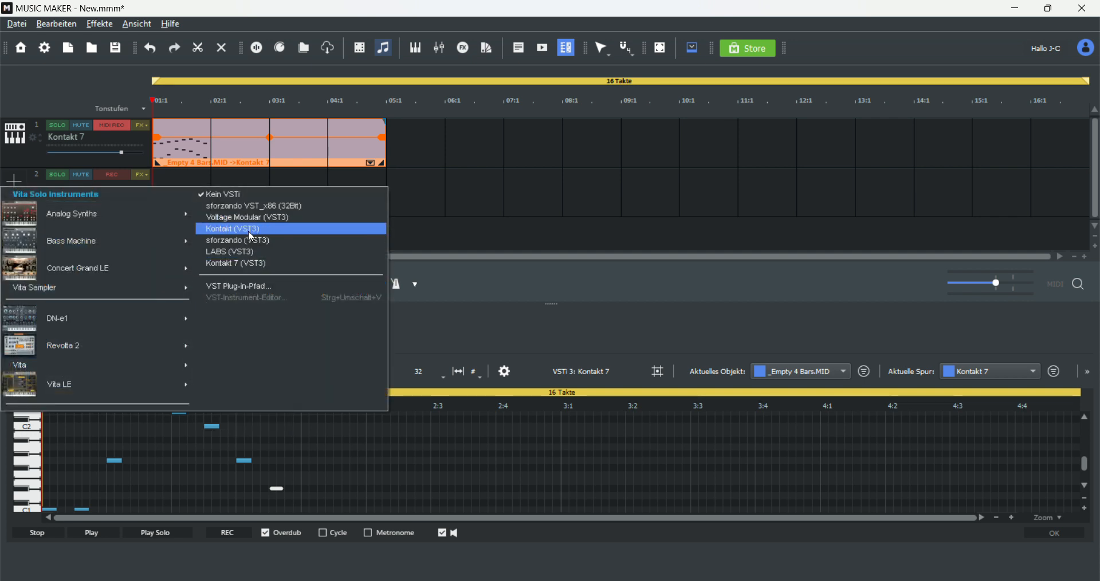
{"action": "left_click", "coordinate": [246, 263]}
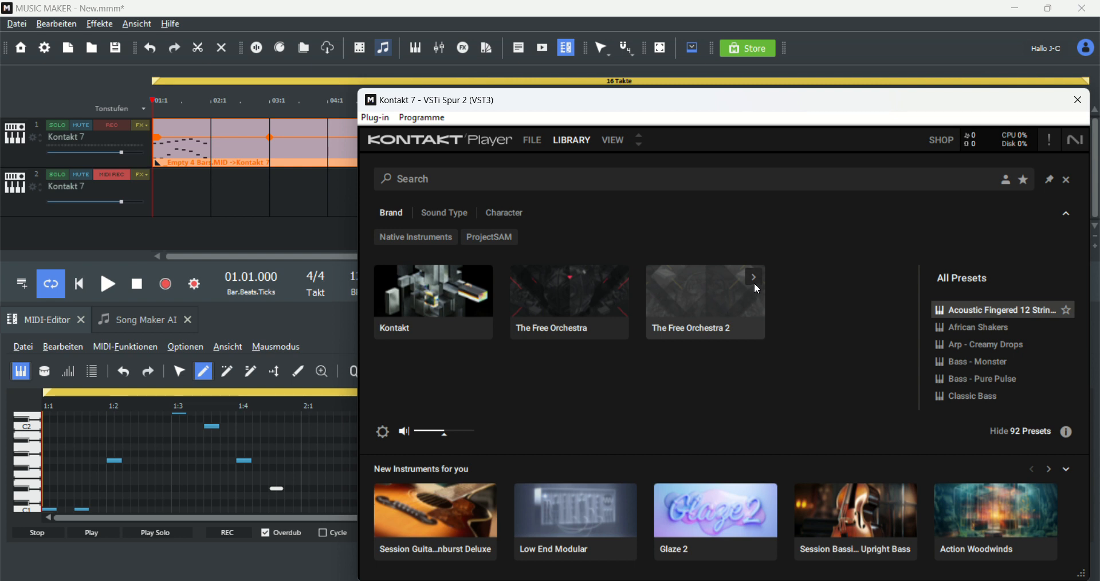
{"action": "left_click", "coordinate": [755, 282]}
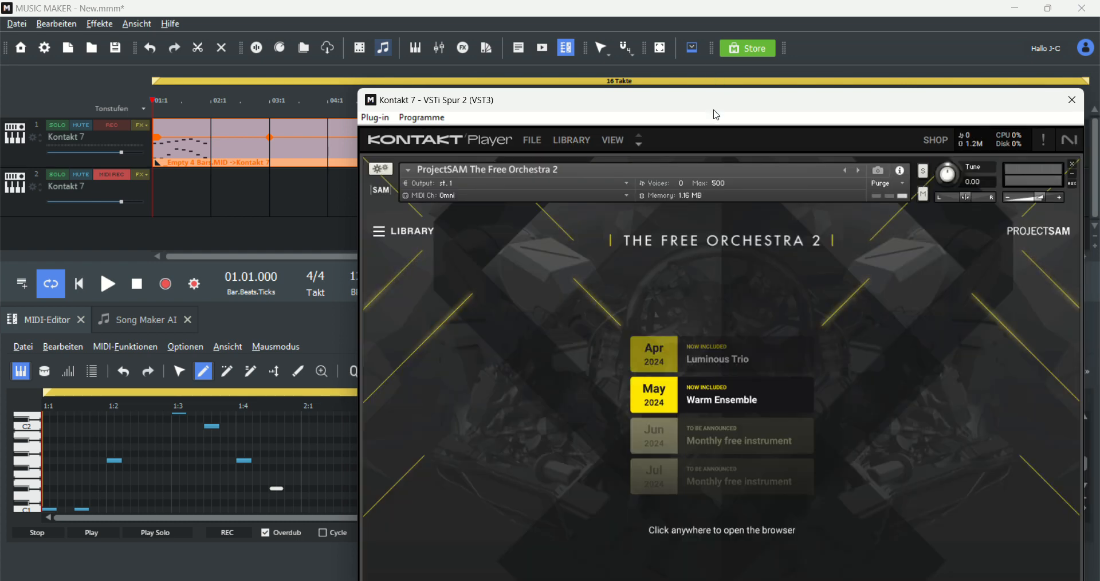
{"action": "left_click_drag", "start_coordinate": [714, 108], "coordinate": [455, 24]}
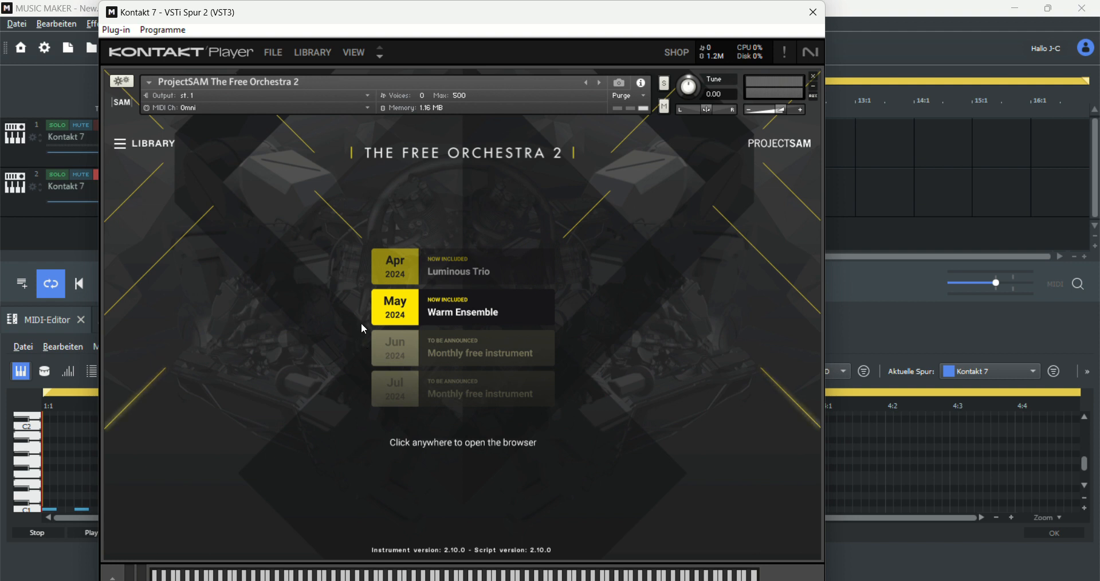
Step: Load the Sul Tasto Strings instrument from The Free Orchestra 2 and close the Kontakt window
{"action": "left_click", "coordinate": [611, 312]}
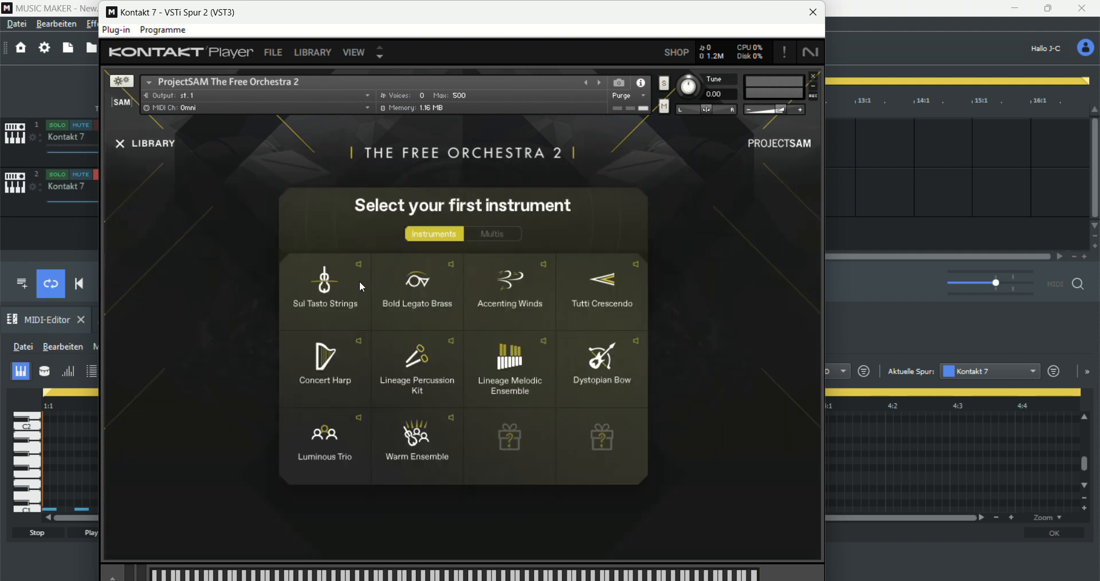
{"action": "left_click", "coordinate": [323, 291]}
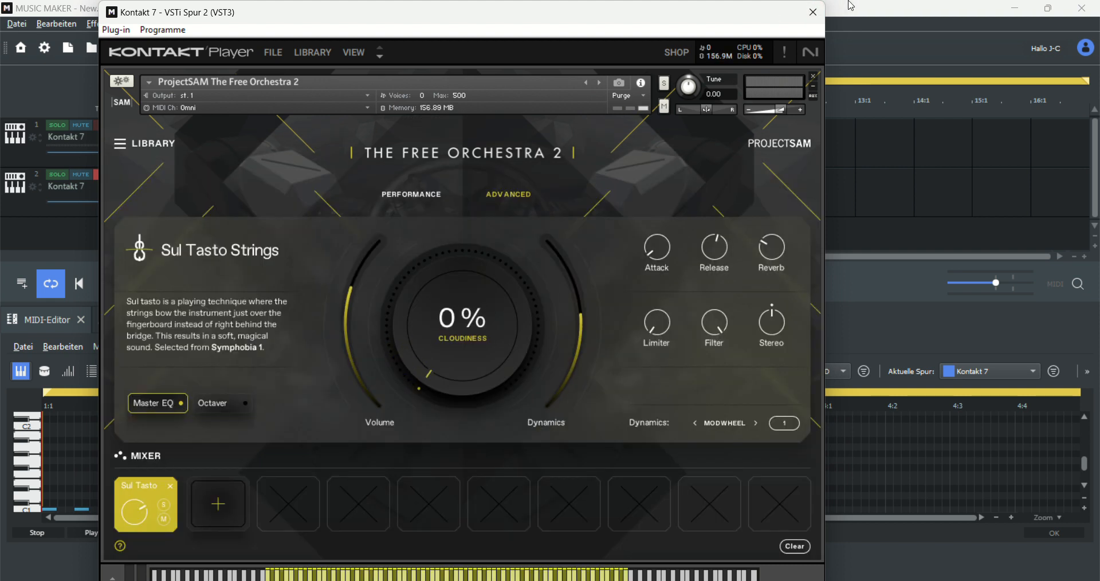
{"action": "left_click", "coordinate": [812, 12]}
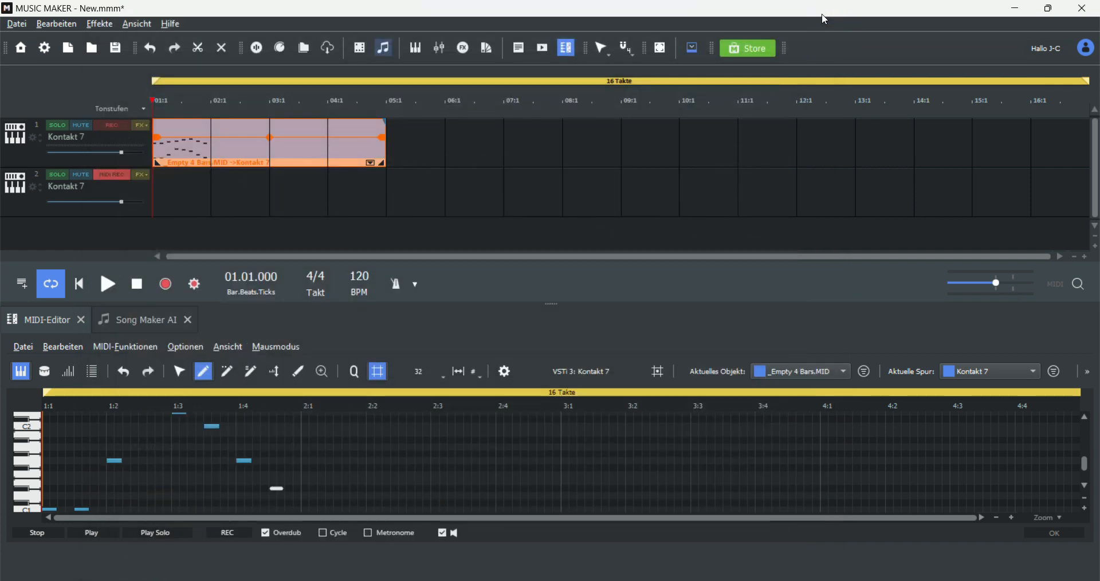
Step: Create an empty 4-bar MIDI object on the second track and open it in the piano roll
{"action": "right_click", "coordinate": [179, 200]}
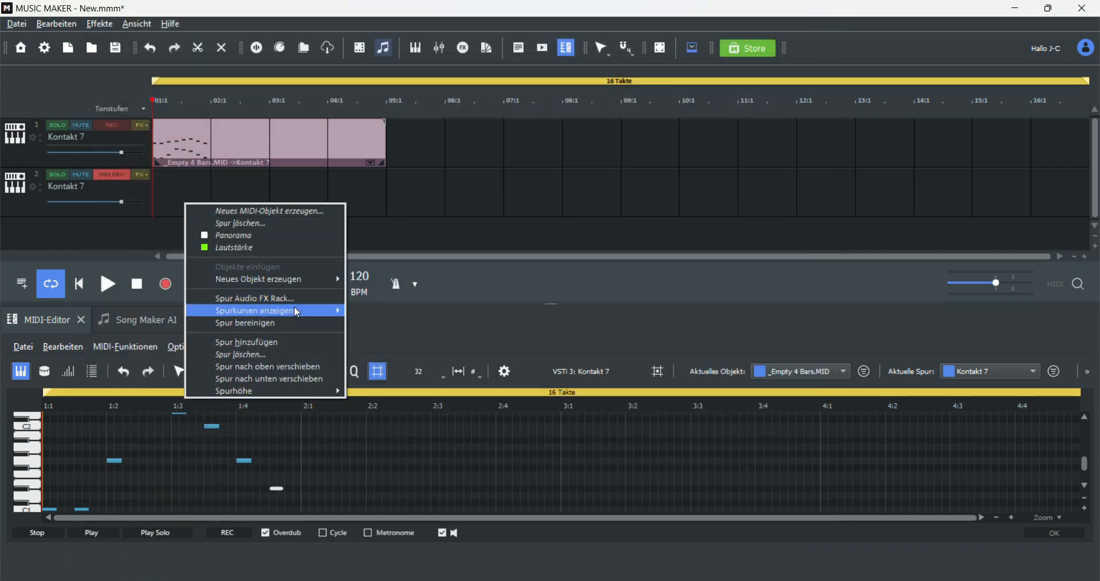
{"action": "mouse_move", "coordinate": [323, 278]}
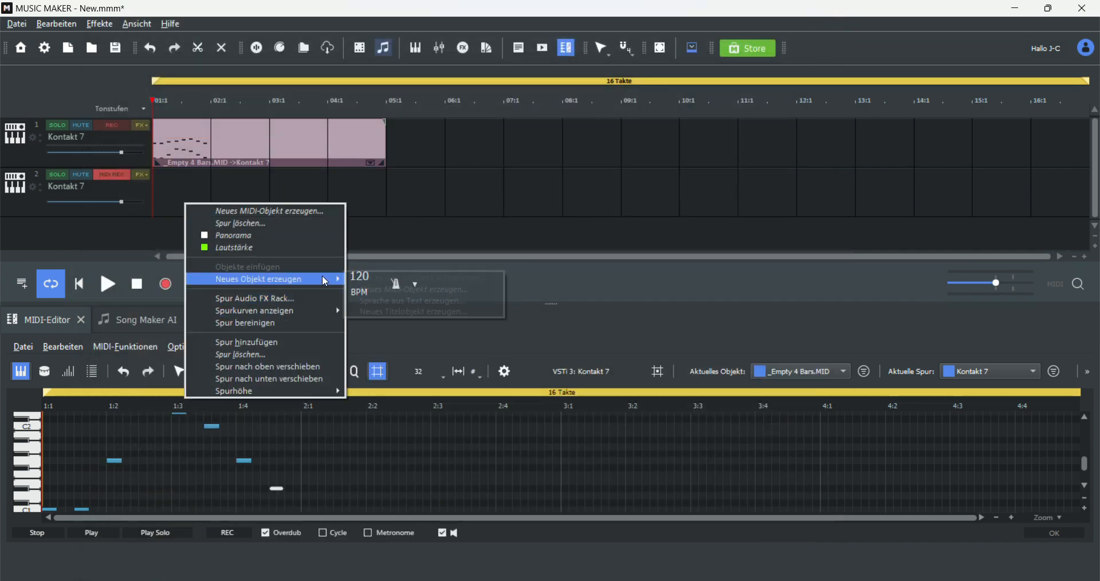
{"action": "left_click", "coordinate": [431, 283]}
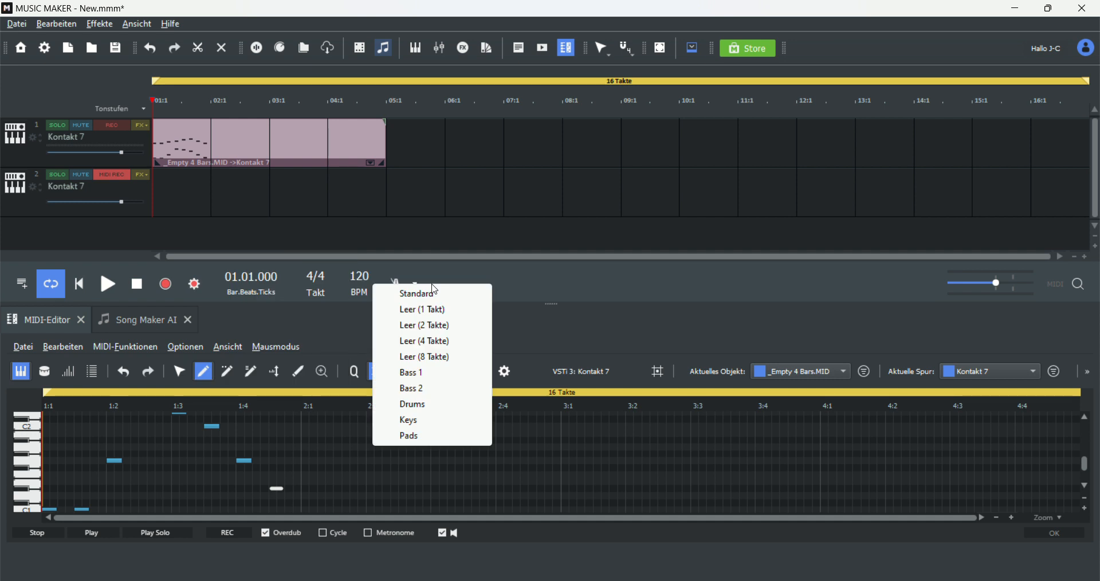
{"action": "left_click", "coordinate": [429, 341]}
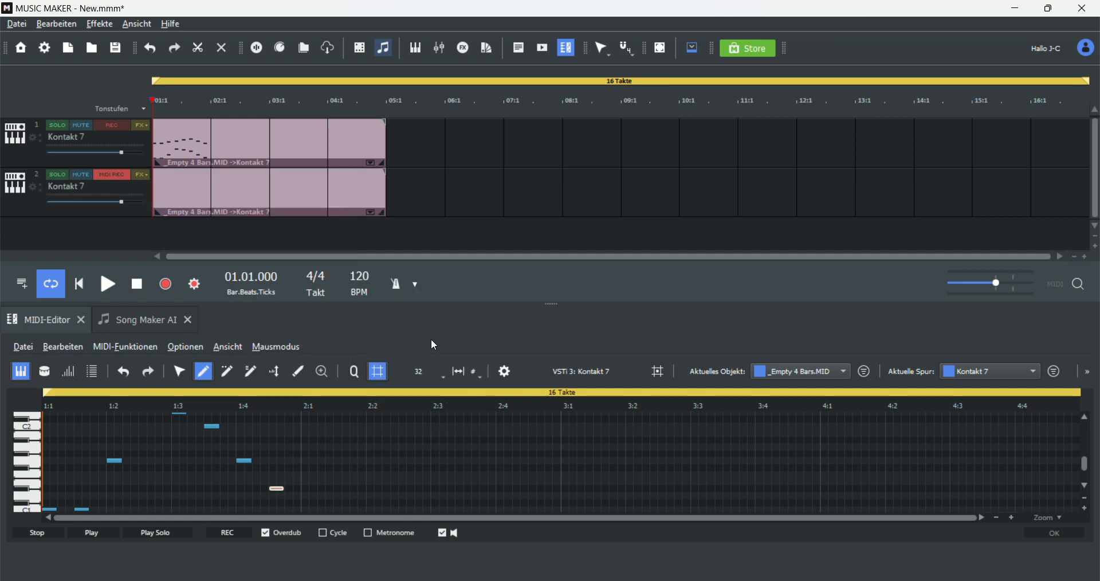
{"action": "left_click", "coordinate": [192, 196]}
{"action": "scroll", "coordinate": [80, 461], "scroll_direction": "up", "scroll_amount": 2}
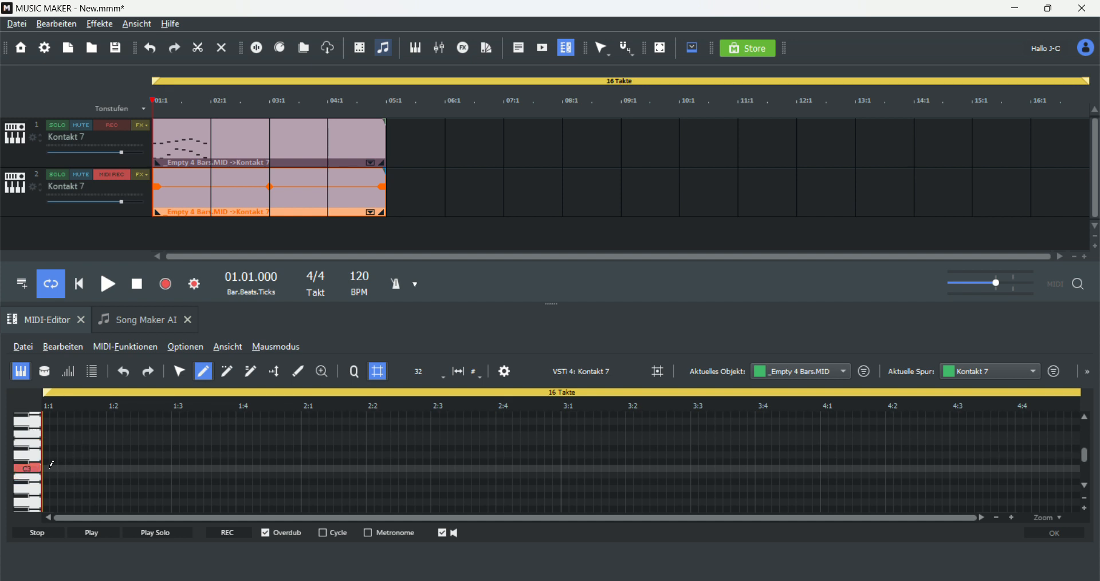
Step: Draw a long C4 note spanning the whole first bar in the new MIDI object
{"action": "mouse_move", "coordinate": [47, 468]}
{"action": "left_mouse_down"}
{"action": "mouse_move", "coordinate": [118, 468]}
{"action": "mouse_move", "coordinate": [86, 468]}
{"action": "left_mouse_up"}
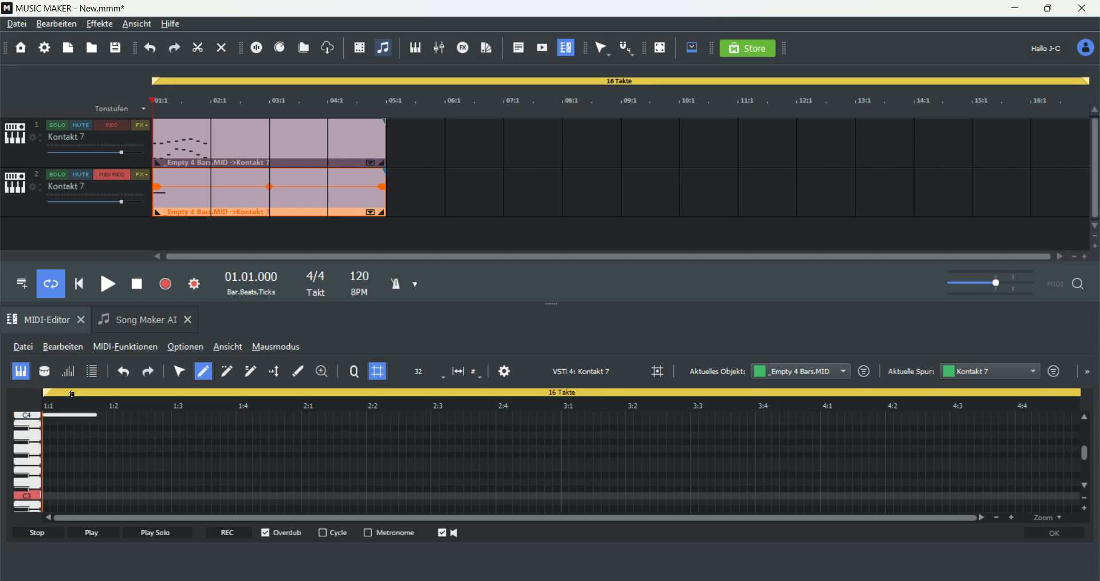
{"action": "scroll", "coordinate": [78, 442], "scroll_direction": "up", "scroll_amount": 8}
{"action": "scroll", "coordinate": [74, 441], "scroll_direction": "down", "scroll_amount": 6}
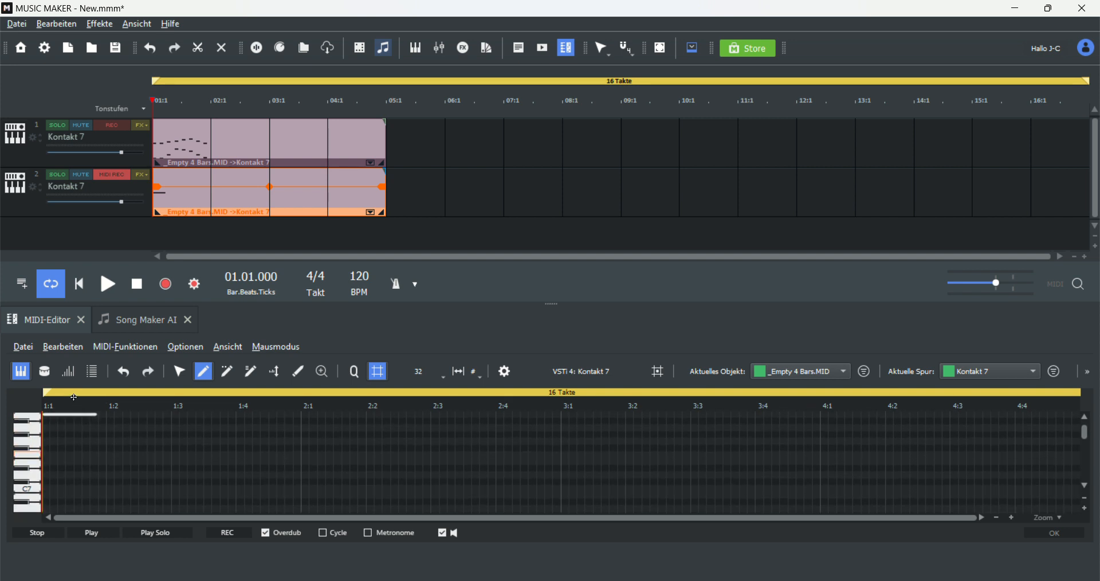
{"action": "scroll", "coordinate": [72, 489], "scroll_direction": "down", "scroll_amount": 6}
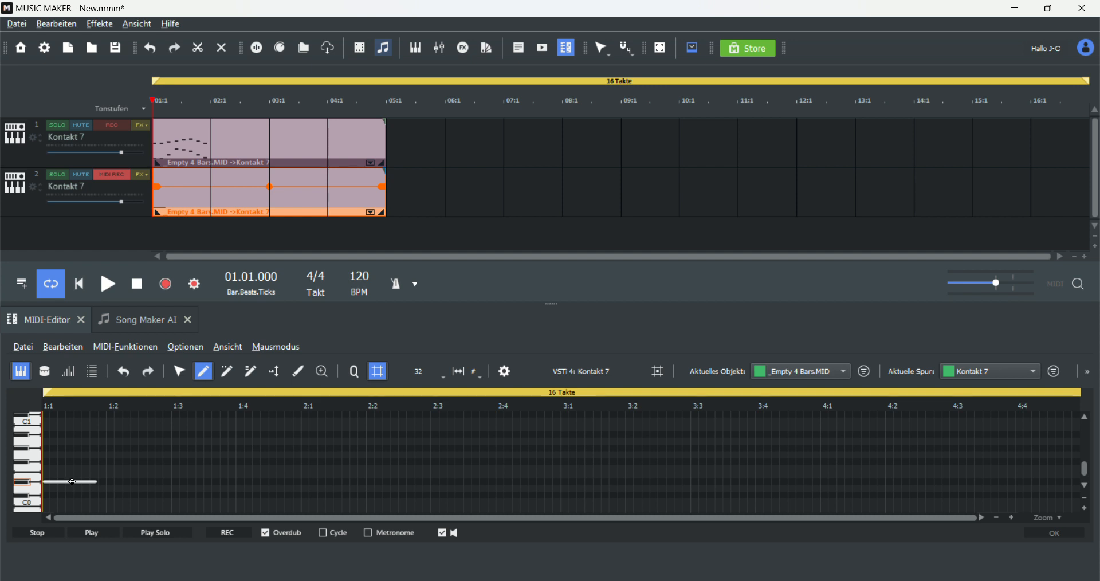
{"action": "scroll", "coordinate": [69, 424], "scroll_direction": "up", "scroll_amount": 3}
{"action": "scroll", "coordinate": [62, 455], "scroll_direction": "up", "scroll_amount": 6}
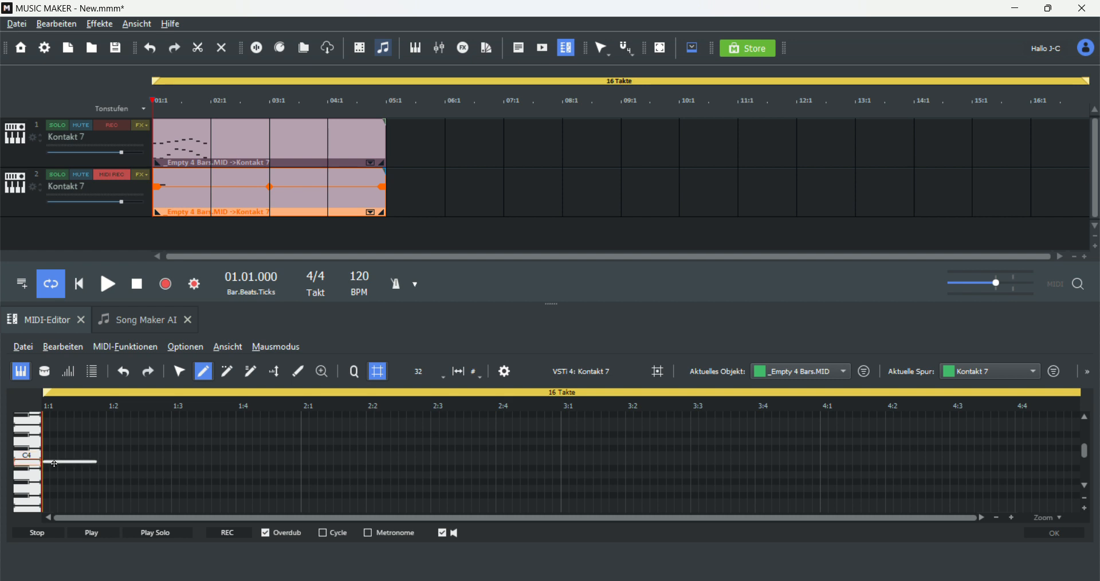
{"action": "left_click_drag", "start_coordinate": [95, 454], "coordinate": [301, 454]}
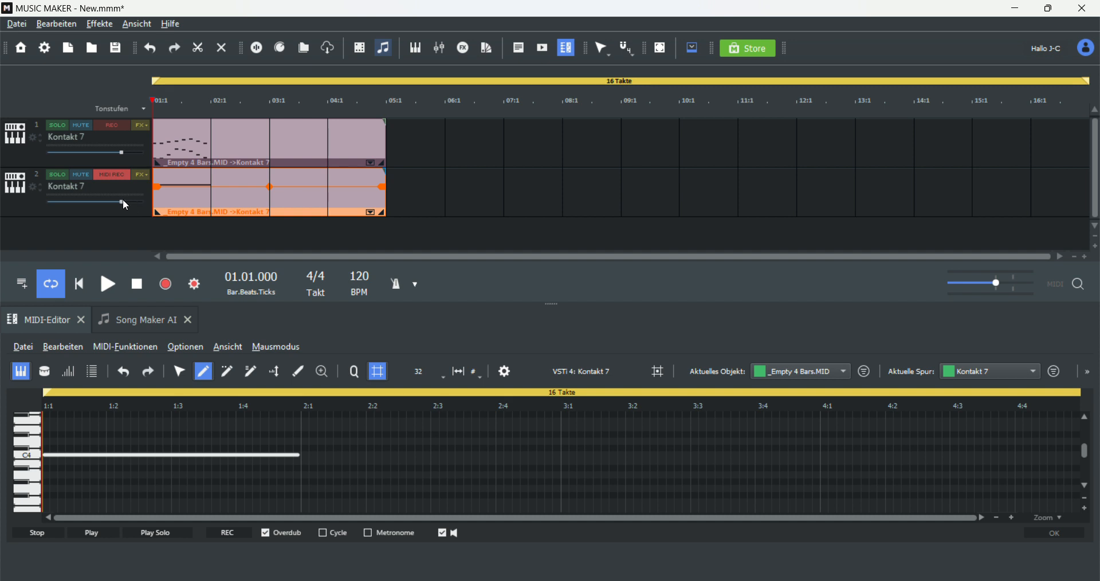
Step: Raise the second track's volume and shorten the C4 note to end at beat 1:3
{"action": "left_click_drag", "start_coordinate": [122, 202], "coordinate": [142, 202]}
{"action": "left_click_drag", "start_coordinate": [301, 454], "coordinate": [186, 471]}
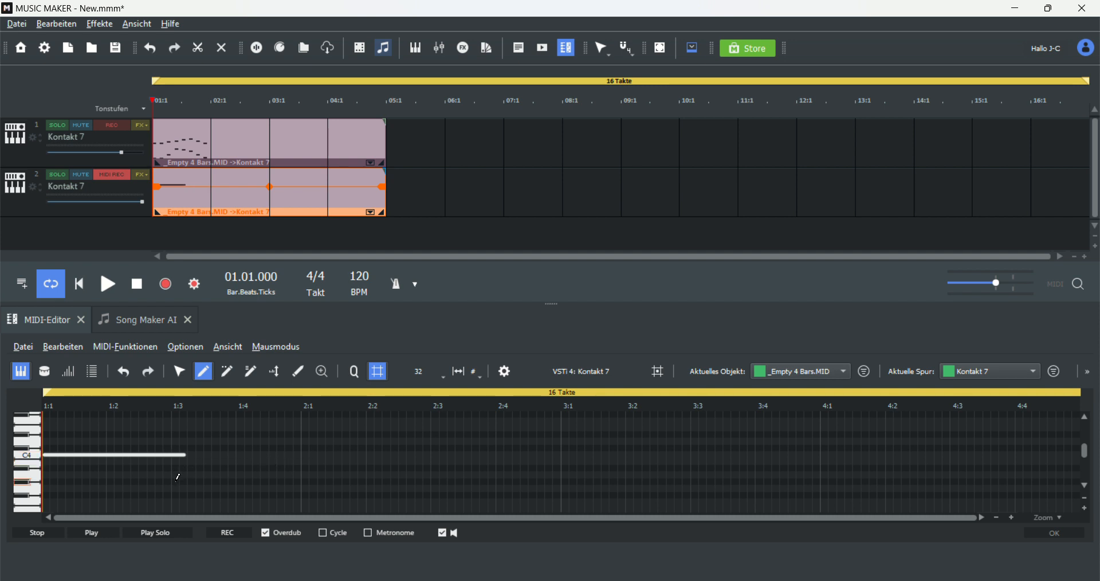
Step: Draw a lower sustained note from beat 1:3 to bar 2 and start playback
{"action": "scroll", "coordinate": [182, 455], "scroll_direction": "down", "scroll_amount": 1}
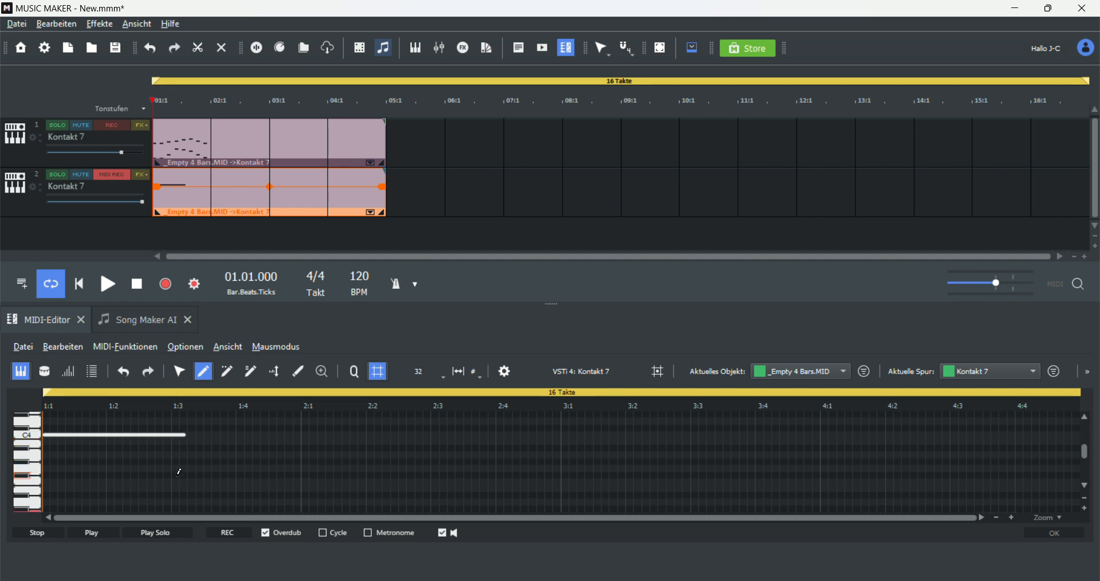
{"action": "left_click", "coordinate": [178, 474]}
{"action": "left_click_drag", "start_coordinate": [174, 468], "coordinate": [321, 462]}
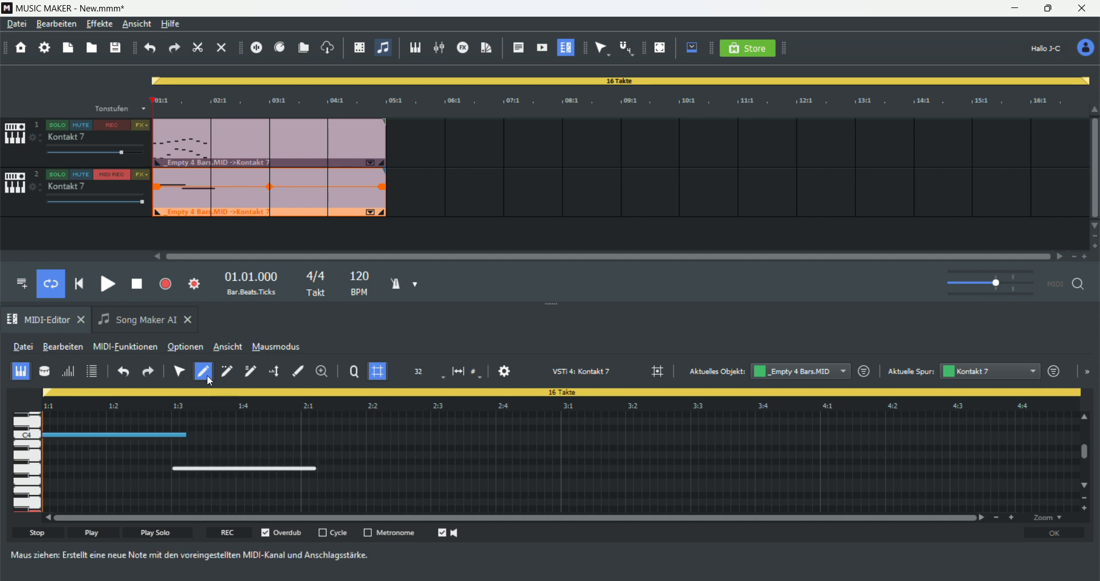
{"action": "left_click", "coordinate": [99, 290]}
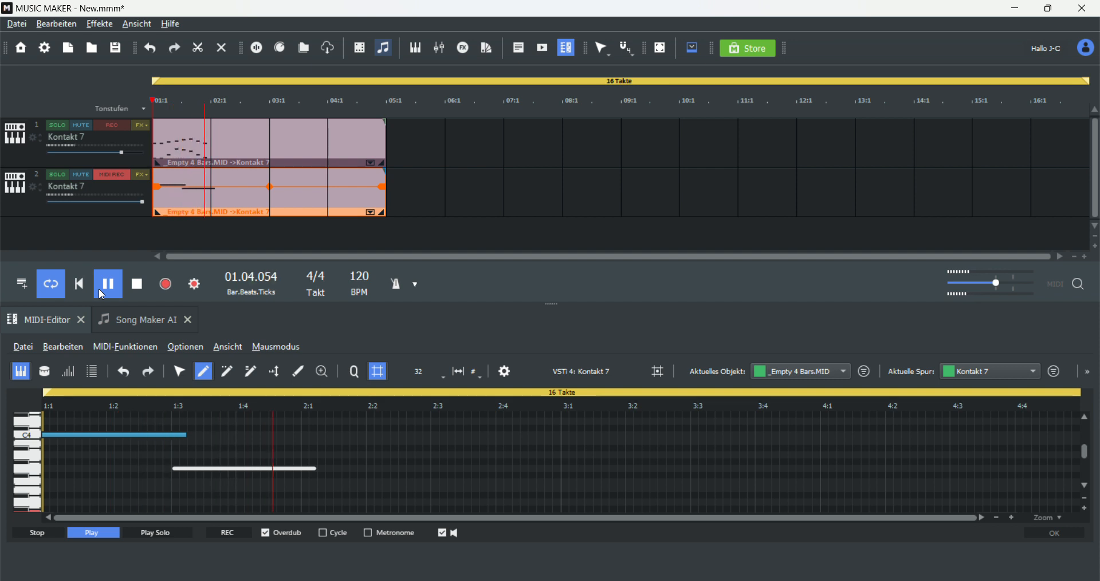
Step: Stop playback and add a new track loaded with the DN-e1 synth's Super Sub bass preset
{"action": "left_click", "coordinate": [98, 287]}
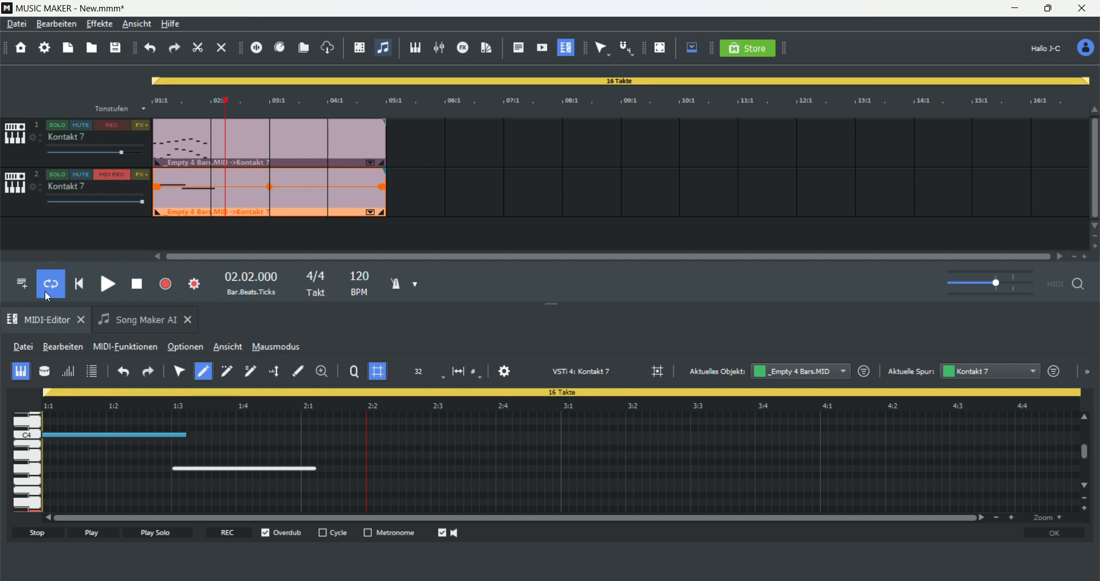
{"action": "left_click", "coordinate": [30, 282]}
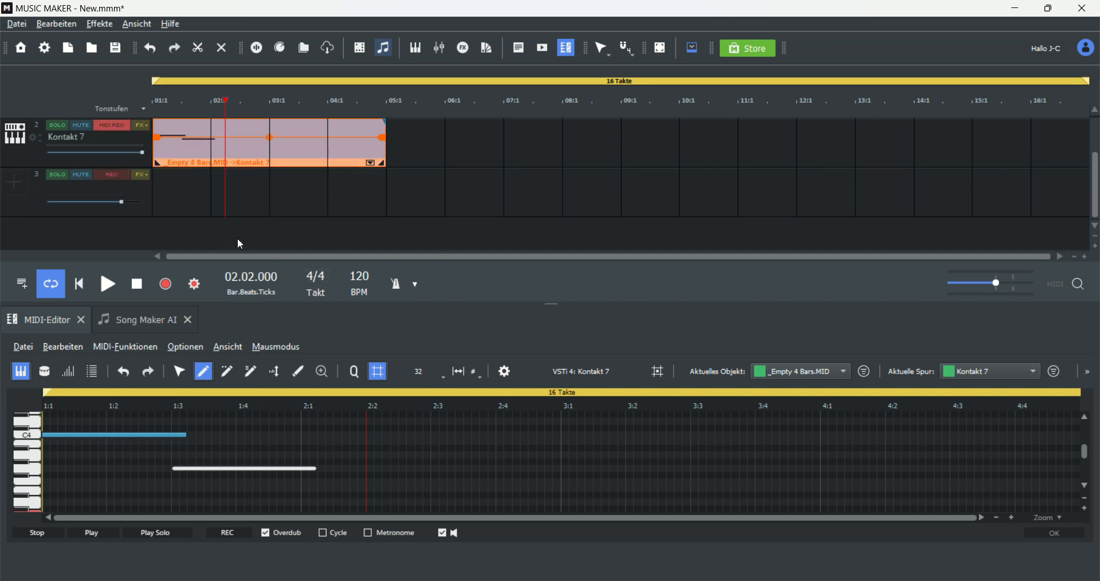
{"action": "left_click", "coordinate": [9, 196]}
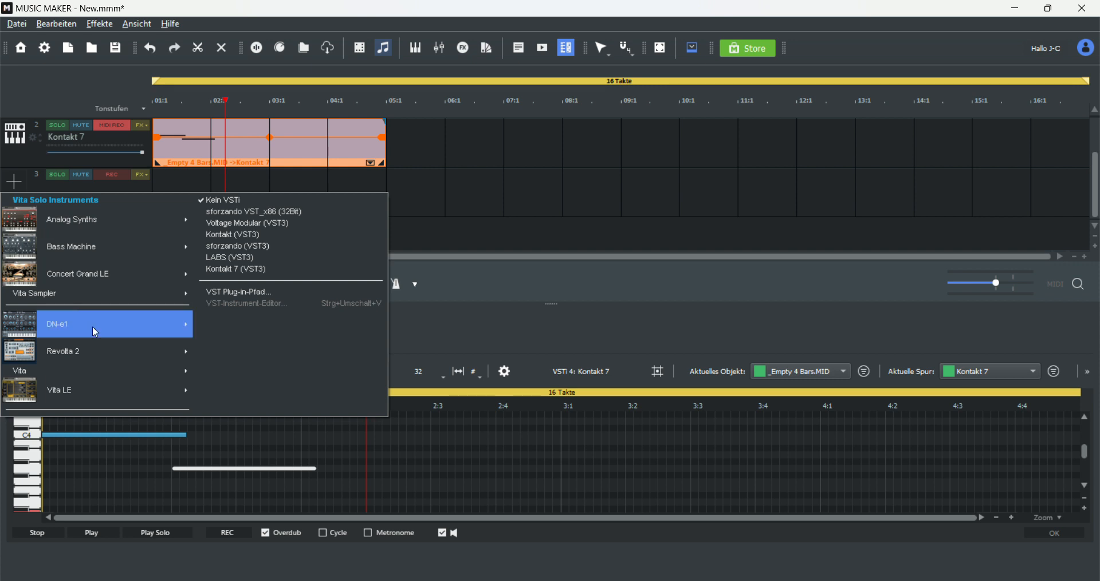
{"action": "mouse_move", "coordinate": [106, 325]}
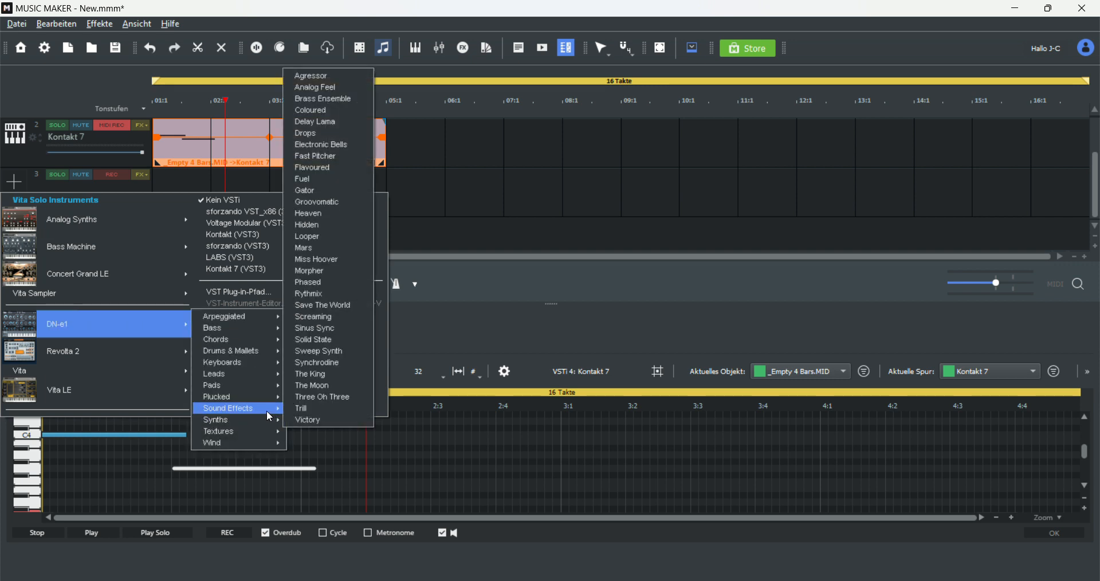
{"action": "mouse_move", "coordinate": [270, 416]}
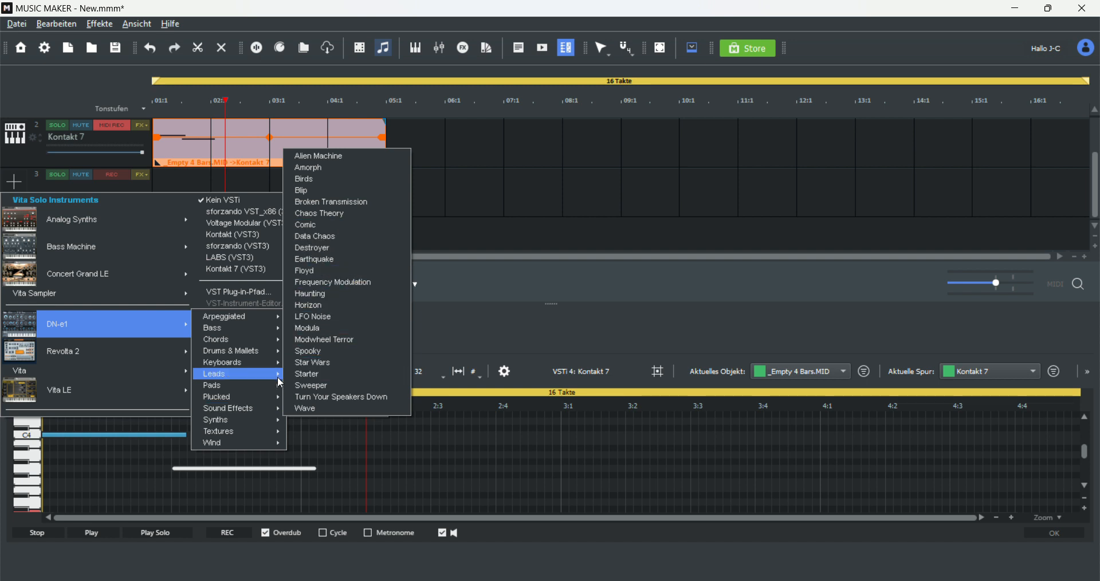
{"action": "mouse_move", "coordinate": [160, 328]}
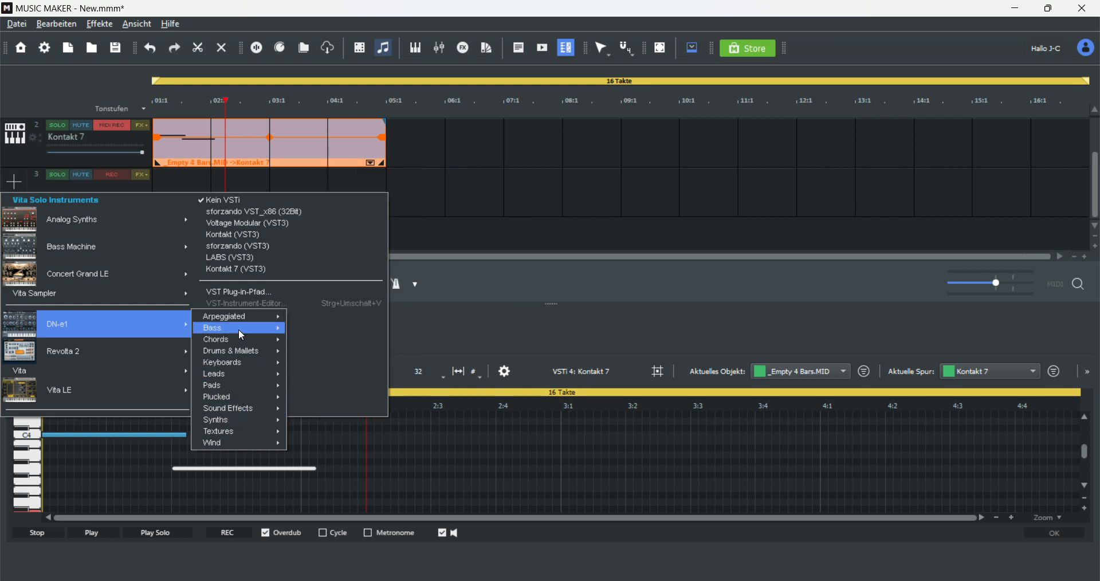
{"action": "mouse_move", "coordinate": [238, 329]}
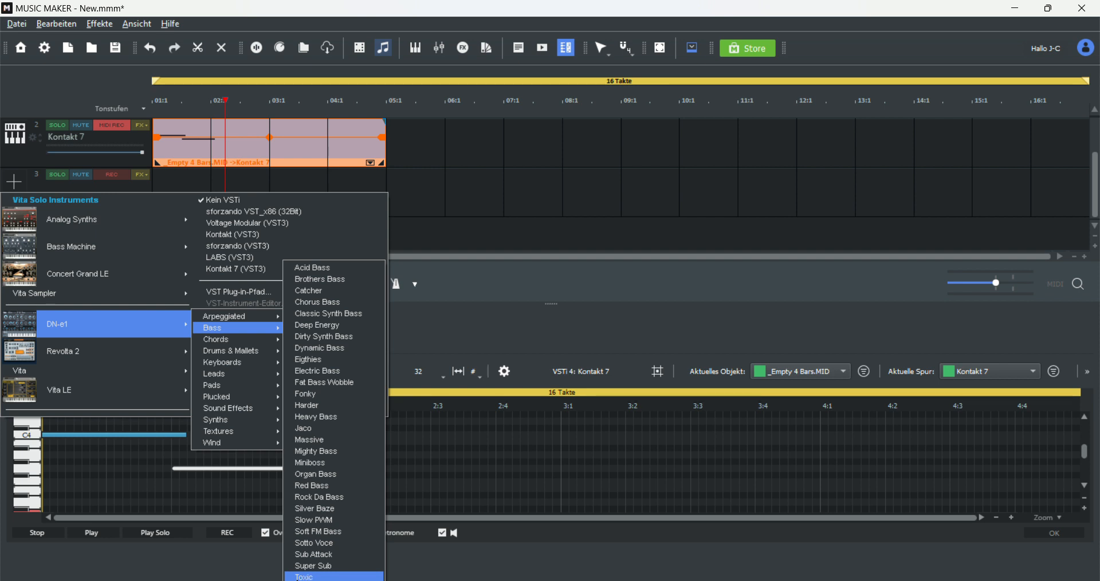
{"action": "left_click", "coordinate": [342, 570]}
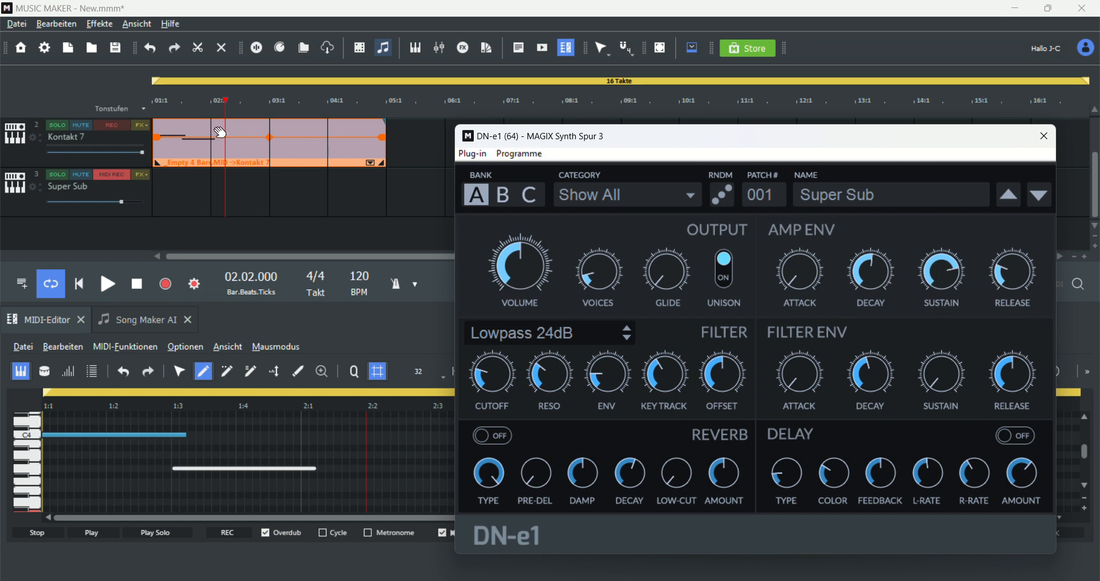
Step: Create an empty 4-bar MIDI object on the new Super Sub track and open it in the piano roll
{"action": "left_click_drag", "start_coordinate": [226, 97], "coordinate": [58, 89]}
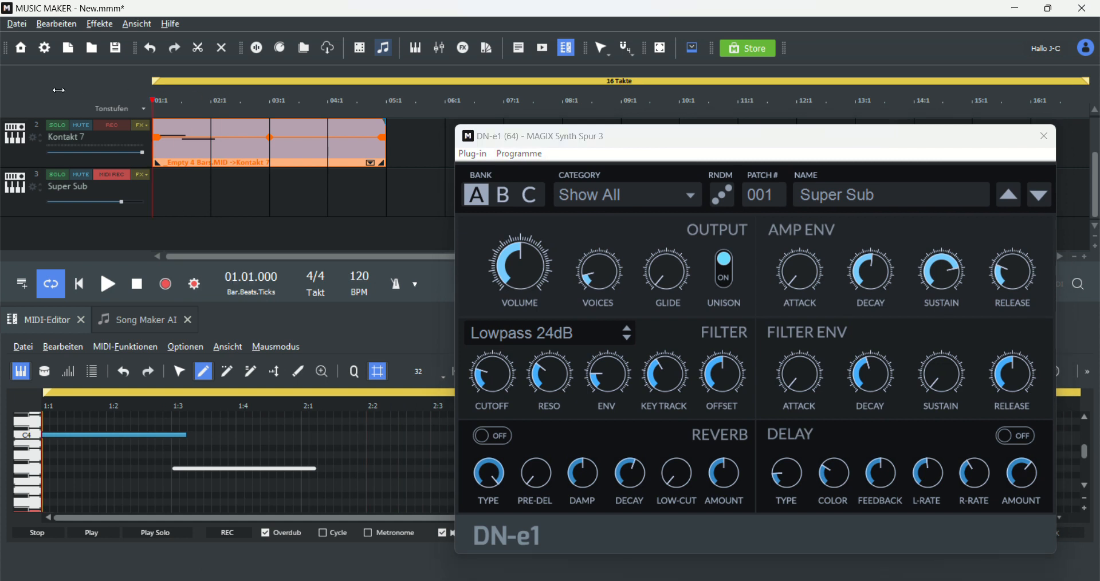
{"action": "right_click", "coordinate": [186, 198]}
{"action": "mouse_move", "coordinate": [334, 278]}
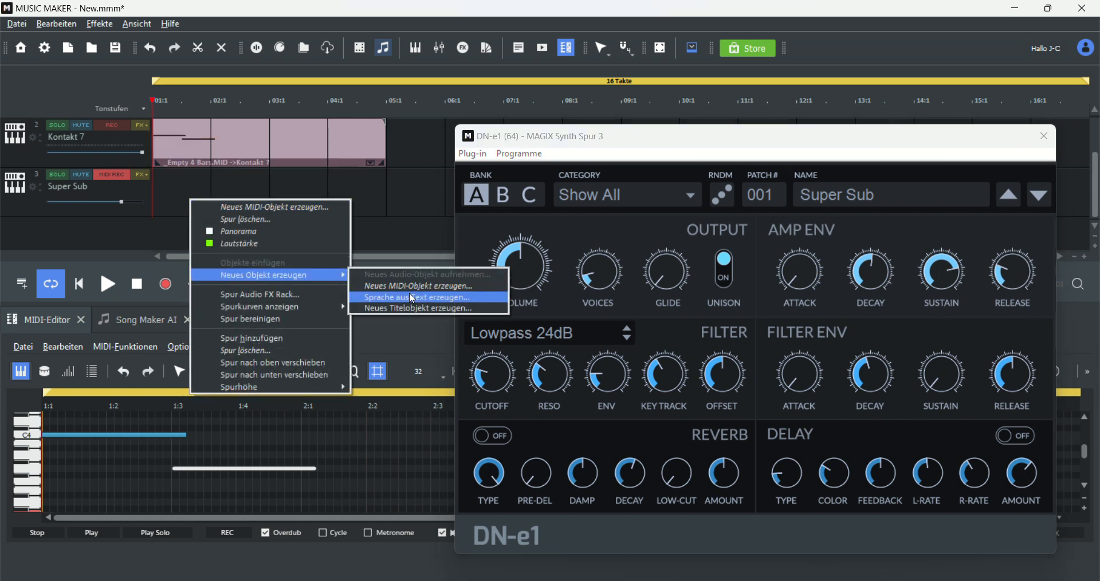
{"action": "left_click", "coordinate": [410, 287]}
{"action": "left_click", "coordinate": [415, 344]}
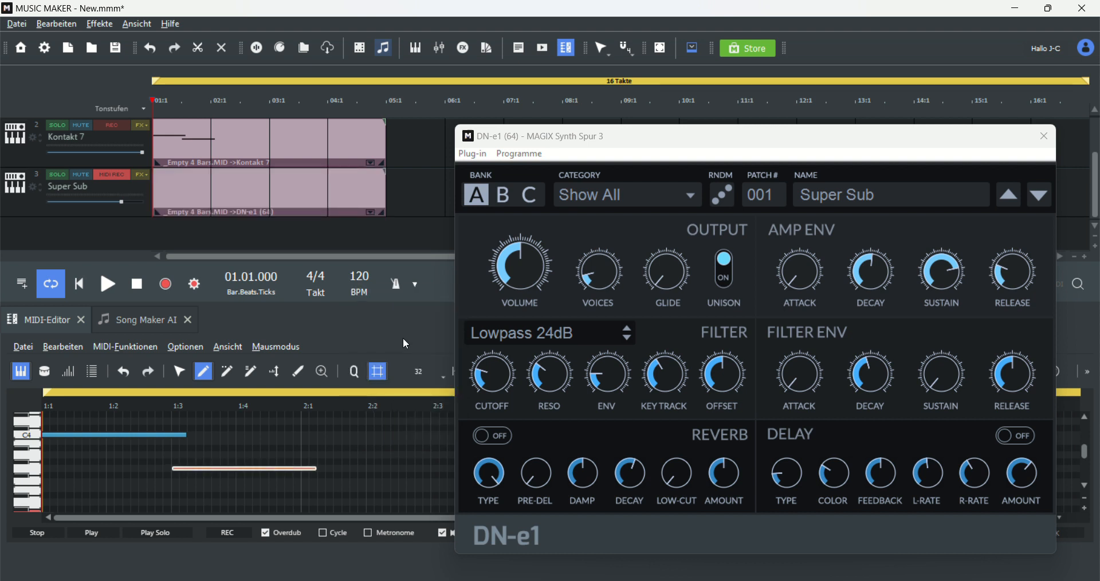
{"action": "left_click", "coordinate": [209, 192]}
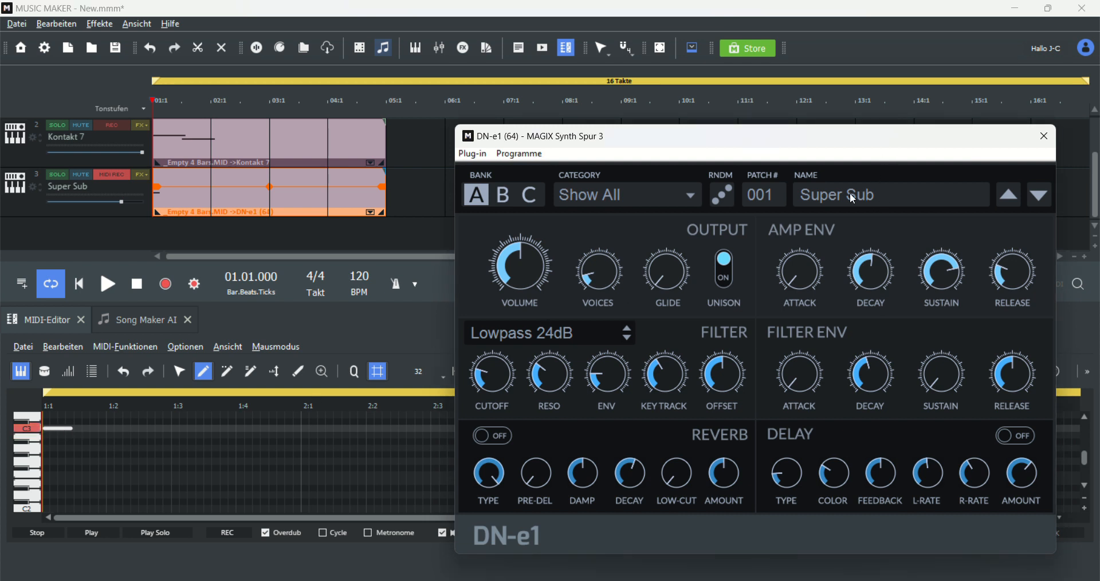
Step: Add a short note right after the existing one in the first beat, audition them, and move the notes lower
{"action": "left_click_drag", "start_coordinate": [76, 428], "coordinate": [105, 427]}
{"action": "left_click", "coordinate": [107, 284]}
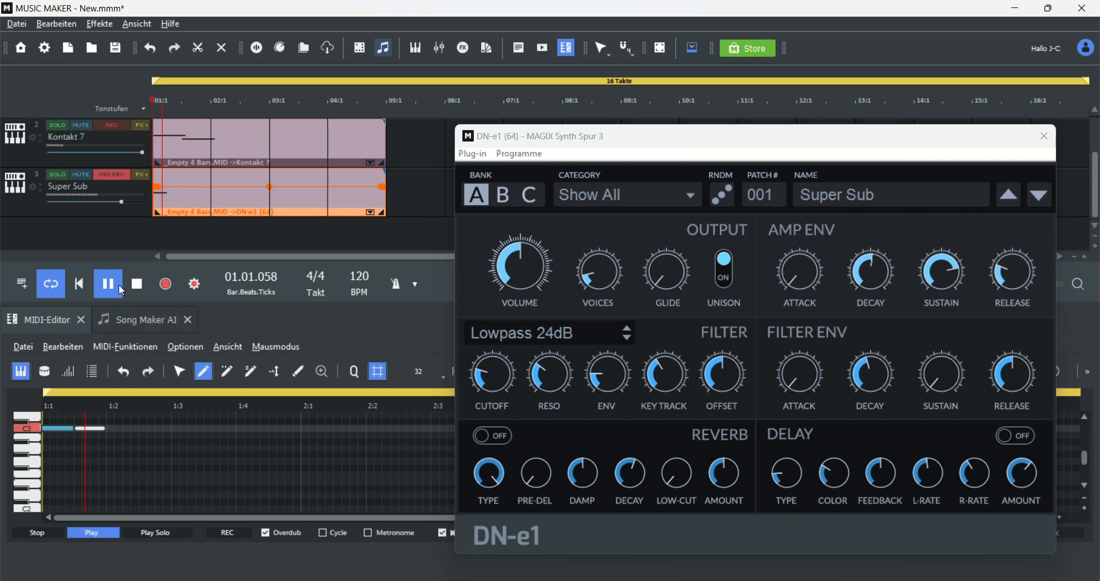
{"action": "left_click", "coordinate": [137, 288]}
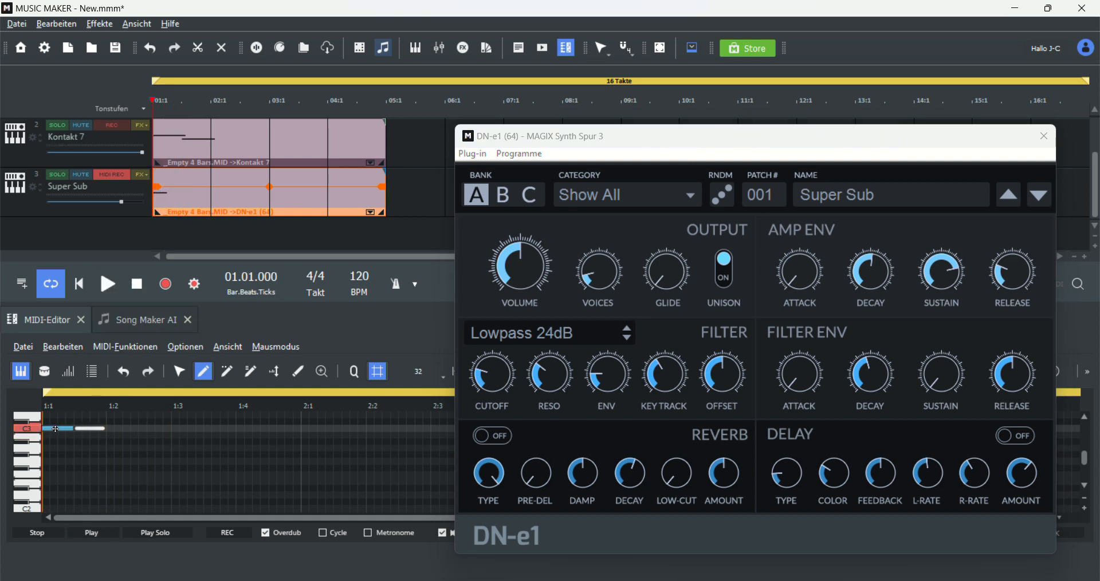
{"action": "left_click_drag", "start_coordinate": [51, 428], "coordinate": [54, 452]}
Step: Switch the DN-e1 preset to Sub Attack in the Bass category and audition the pattern
{"action": "left_click", "coordinate": [601, 252]}
{"action": "left_click", "coordinate": [918, 196]}
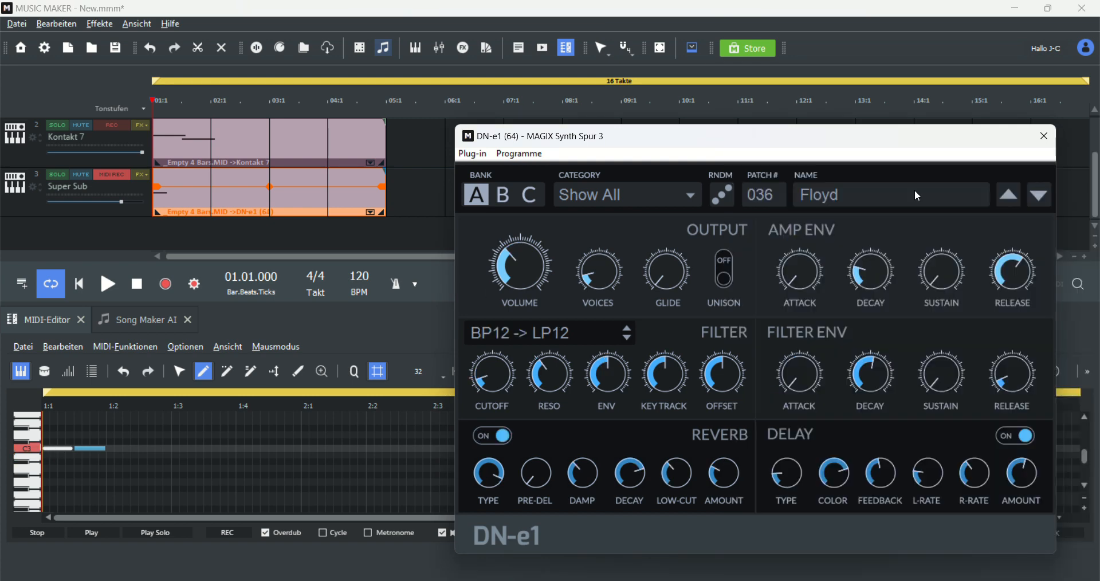
{"action": "left_click", "coordinate": [965, 192]}
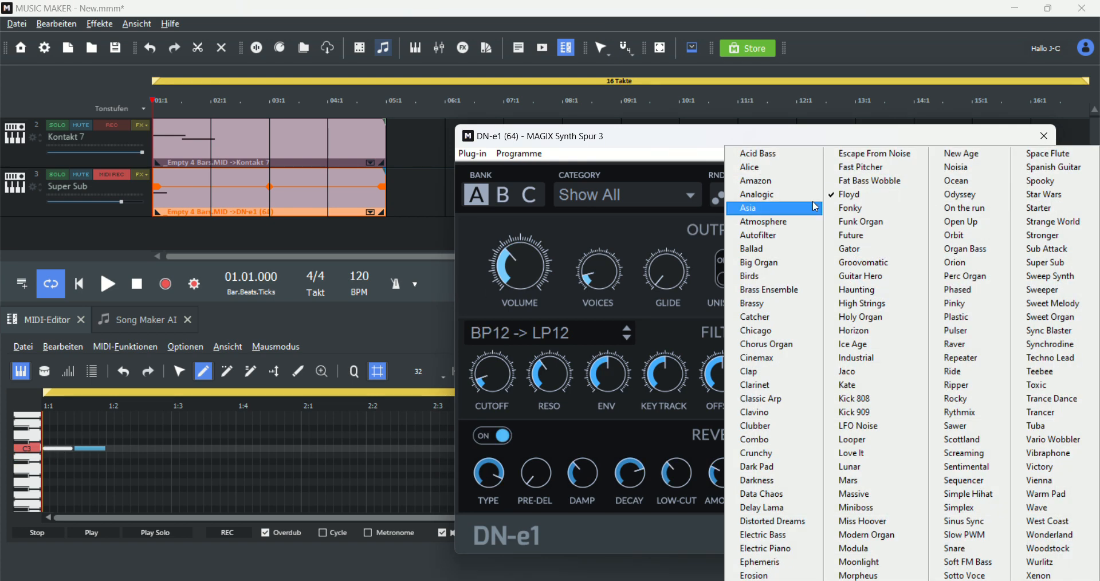
{"action": "left_click", "coordinate": [660, 202]}
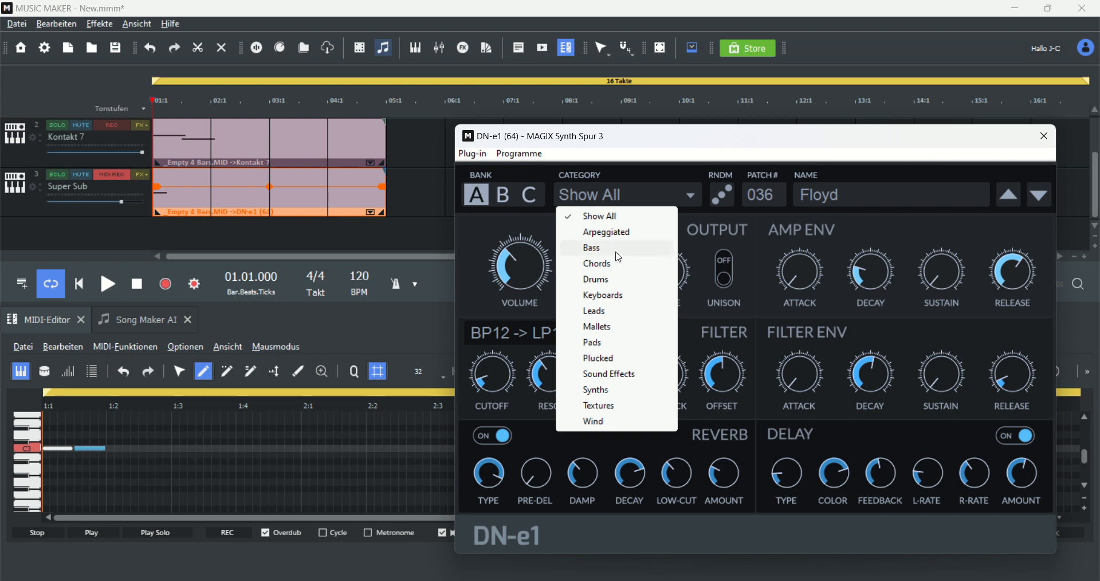
{"action": "left_click", "coordinate": [617, 248]}
{"action": "left_click", "coordinate": [824, 197]}
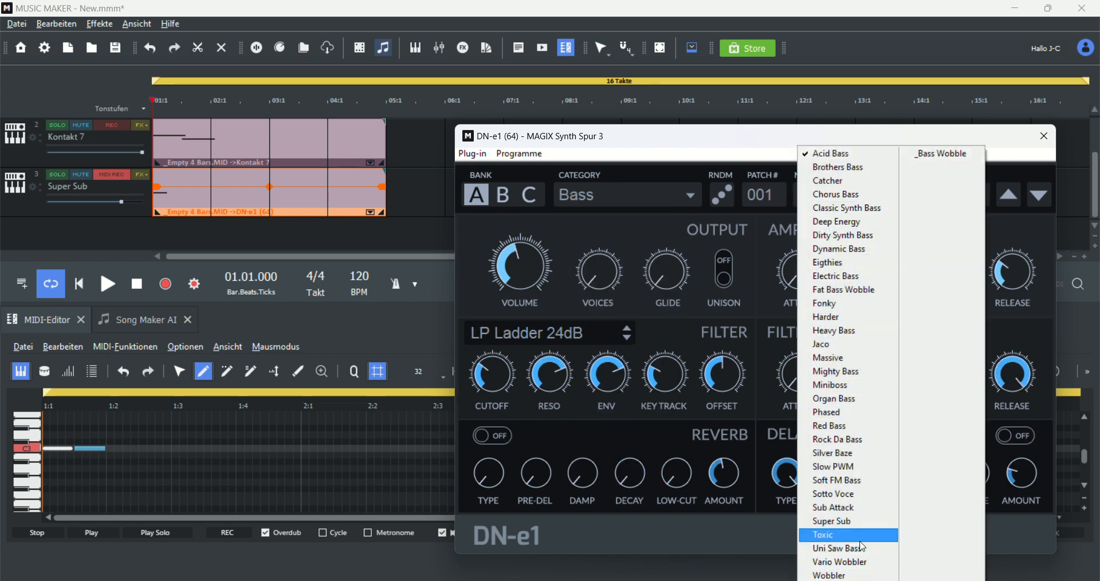
{"action": "left_click", "coordinate": [844, 509]}
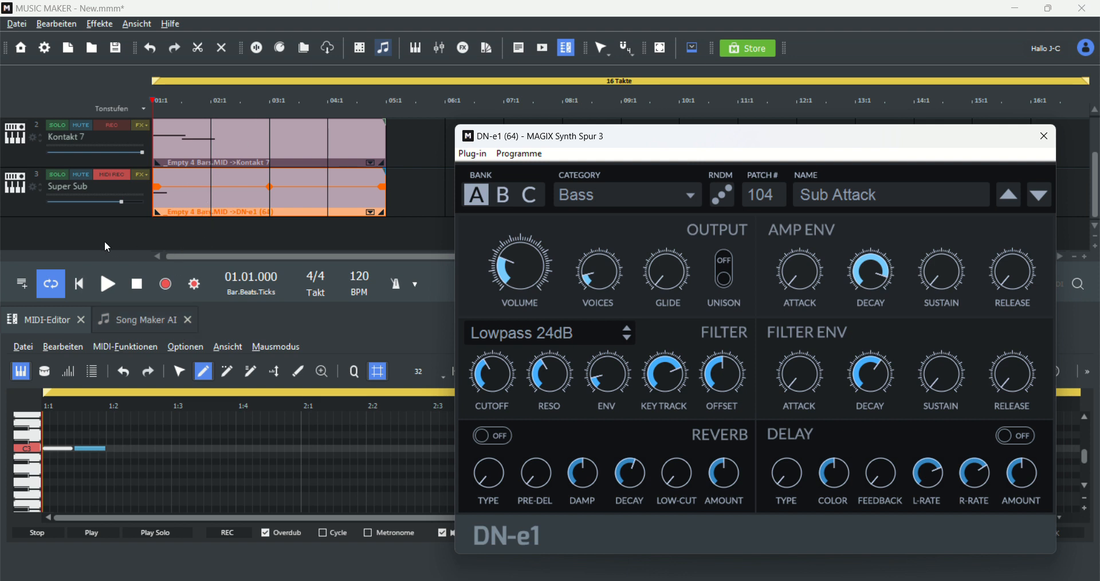
{"action": "left_click", "coordinate": [106, 290]}
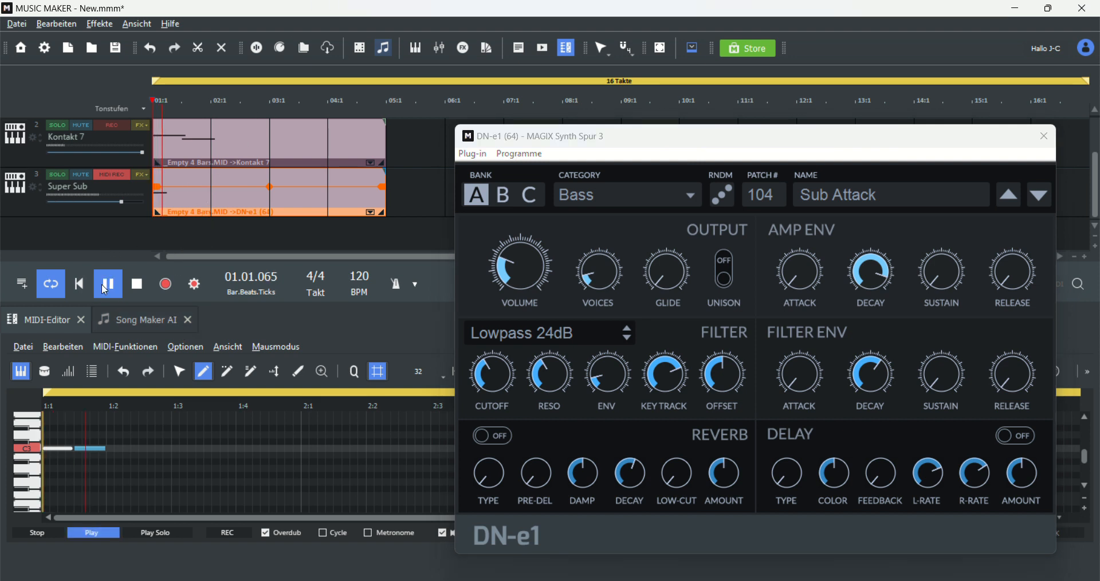
{"action": "left_click", "coordinate": [109, 287]}
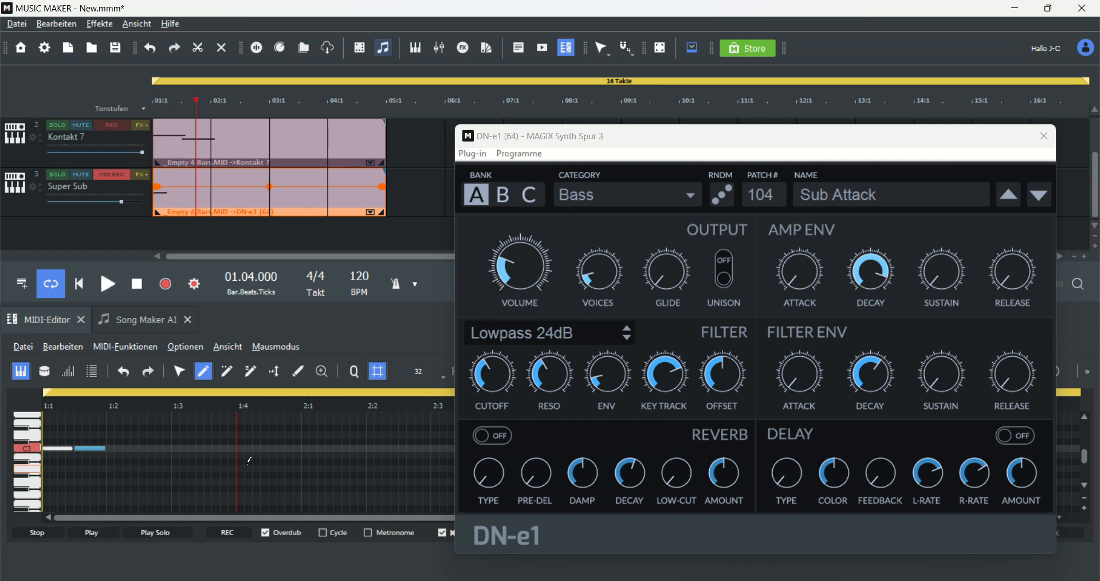
Step: Draw two short low notes starting at beat 1:4 in the bass MIDI object
{"action": "scroll", "coordinate": [198, 474], "scroll_direction": "down", "scroll_amount": 1}
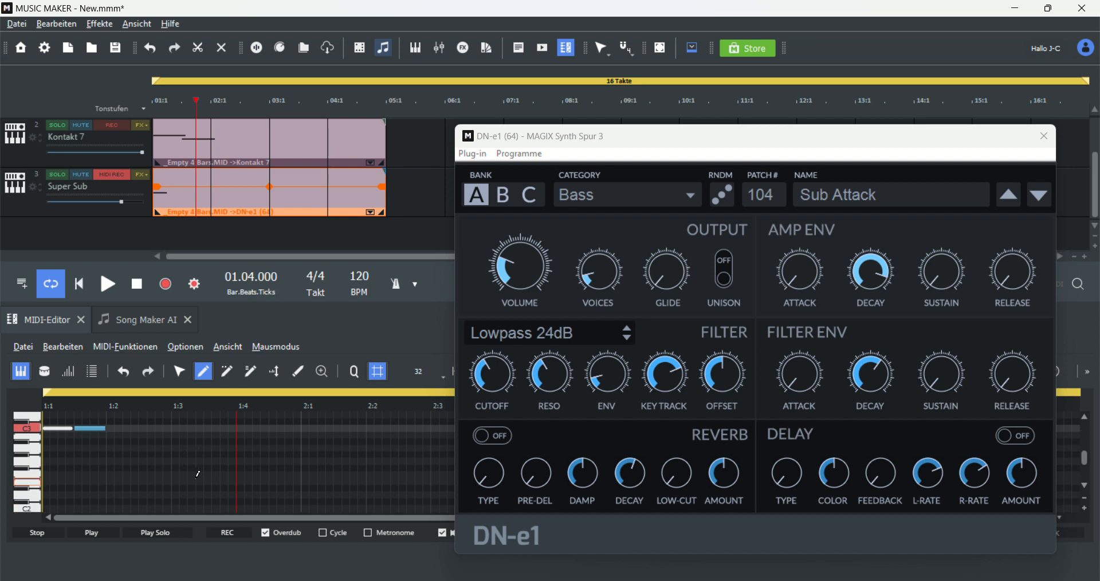
{"action": "scroll", "coordinate": [176, 489], "scroll_direction": "up", "scroll_amount": 1}
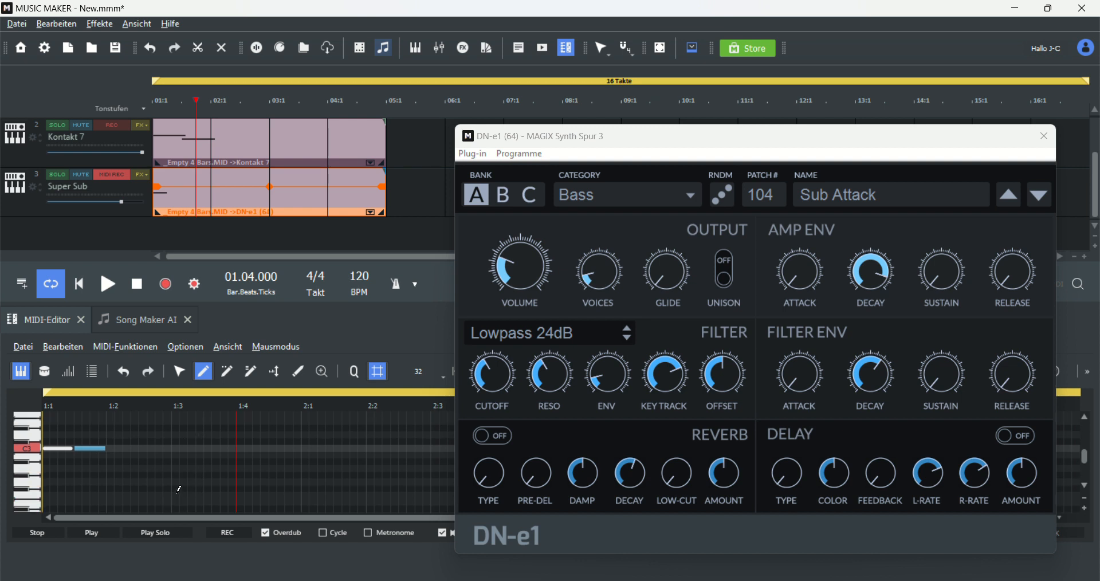
{"action": "scroll", "coordinate": [115, 482], "scroll_direction": "down", "scroll_amount": 1}
{"action": "left_click", "coordinate": [240, 488]}
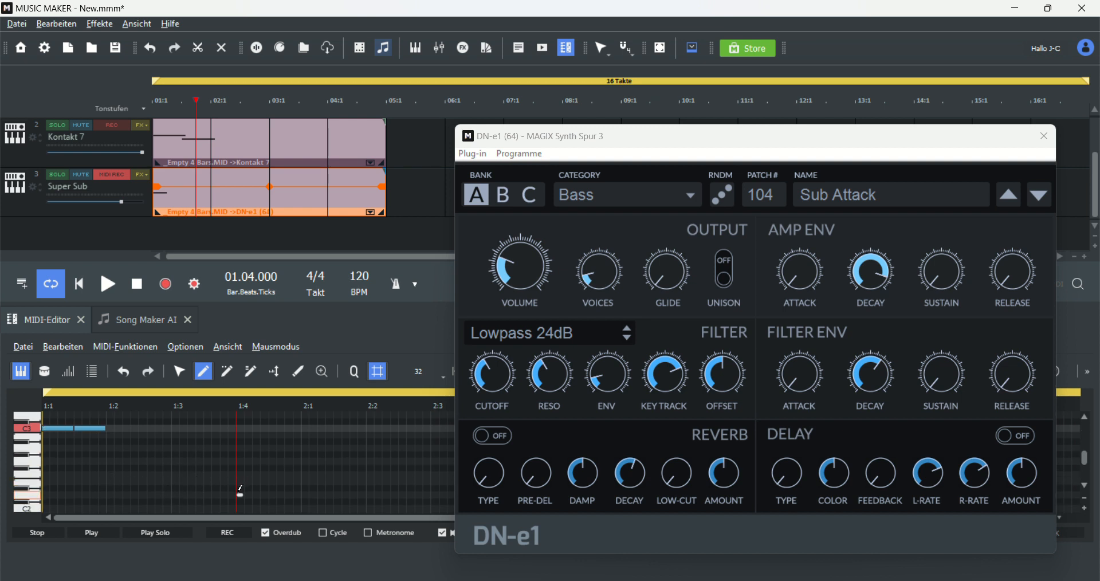
{"action": "scroll", "coordinate": [241, 490], "scroll_direction": "down", "scroll_amount": 2}
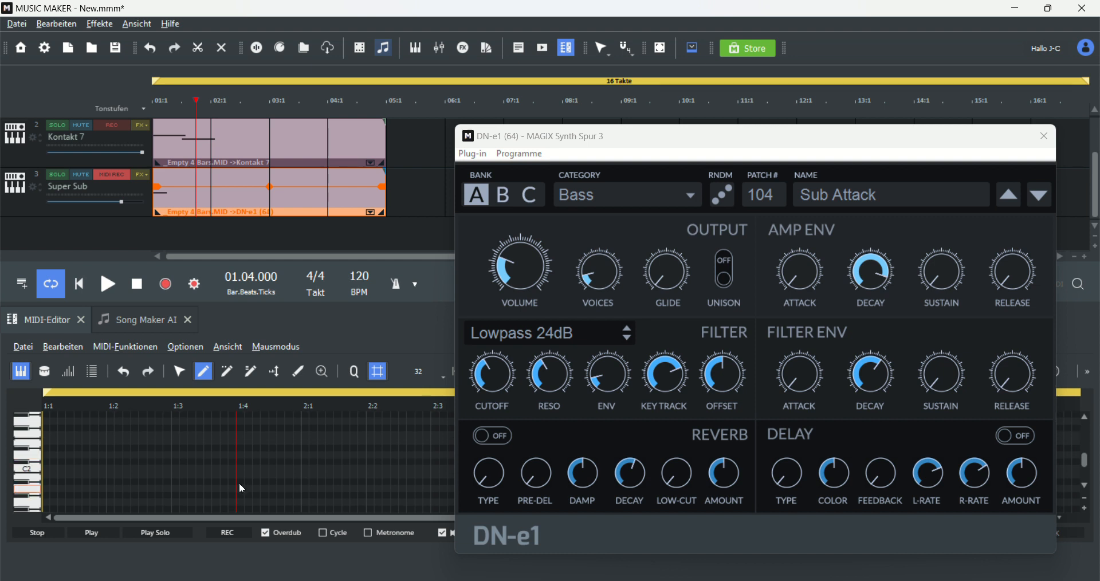
{"action": "left_click_drag", "start_coordinate": [241, 502], "coordinate": [293, 502]}
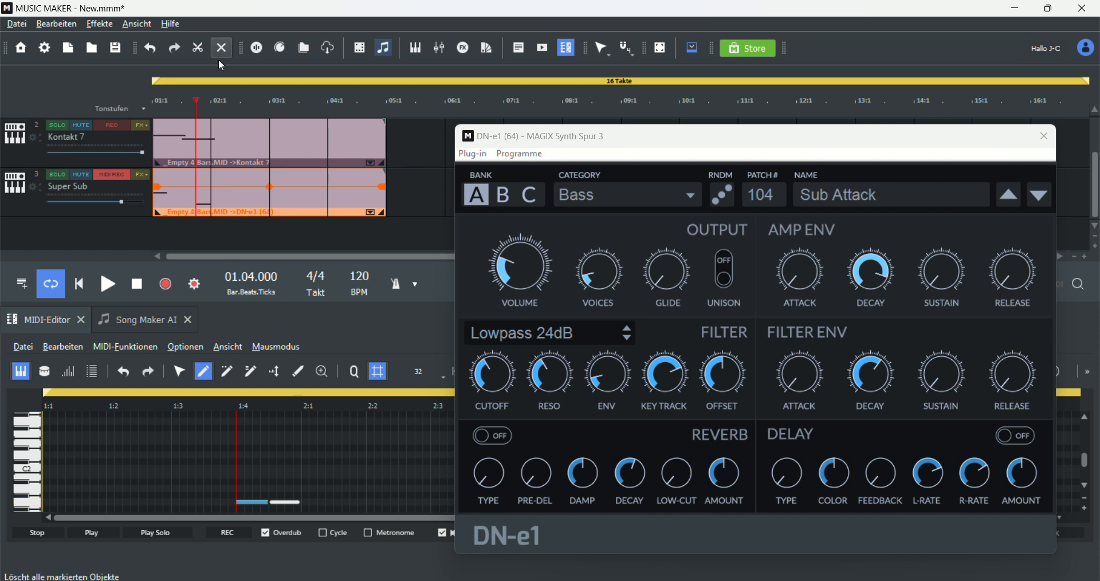
Step: Play the bass pattern from the beginning of the song
{"action": "left_click_drag", "start_coordinate": [195, 99], "coordinate": [11, 102]}
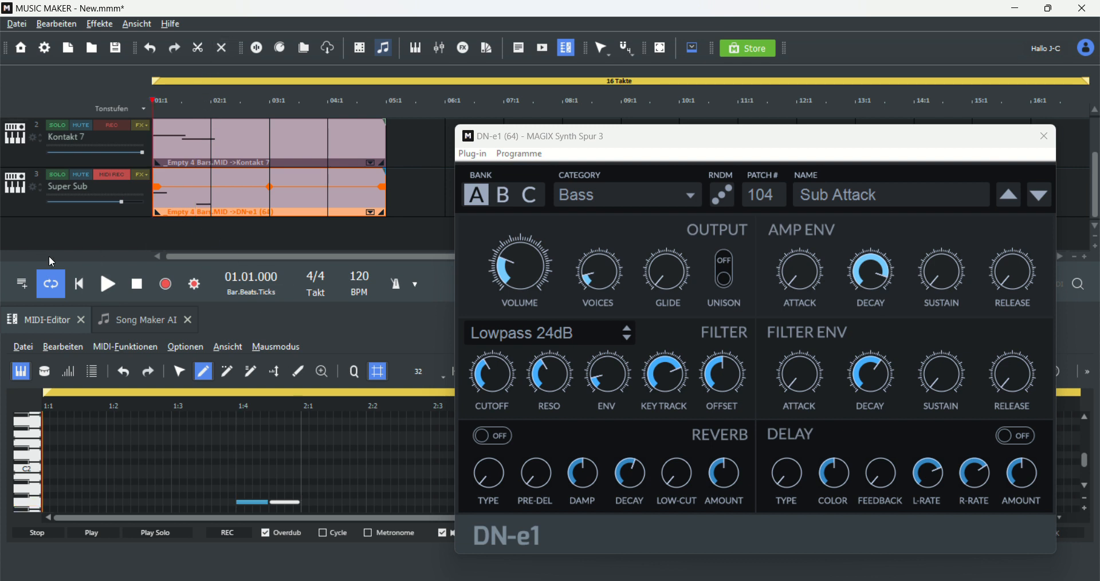
{"action": "left_click", "coordinate": [111, 284]}
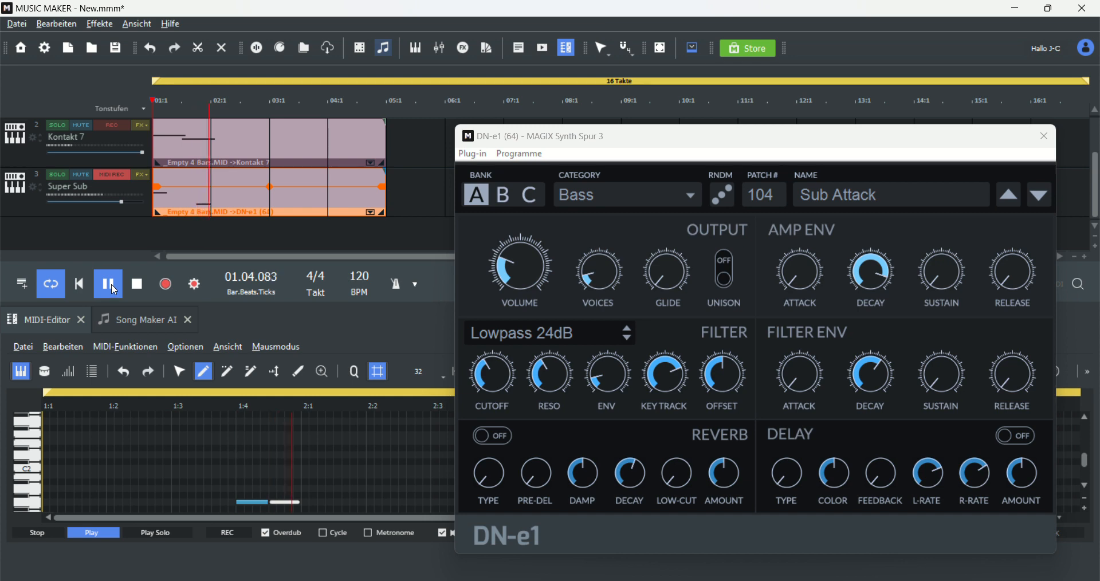
{"action": "left_click", "coordinate": [111, 284]}
Step: Close the DN-e1 synth window
{"action": "scroll", "coordinate": [252, 180], "scroll_direction": "up", "scroll_amount": 1}
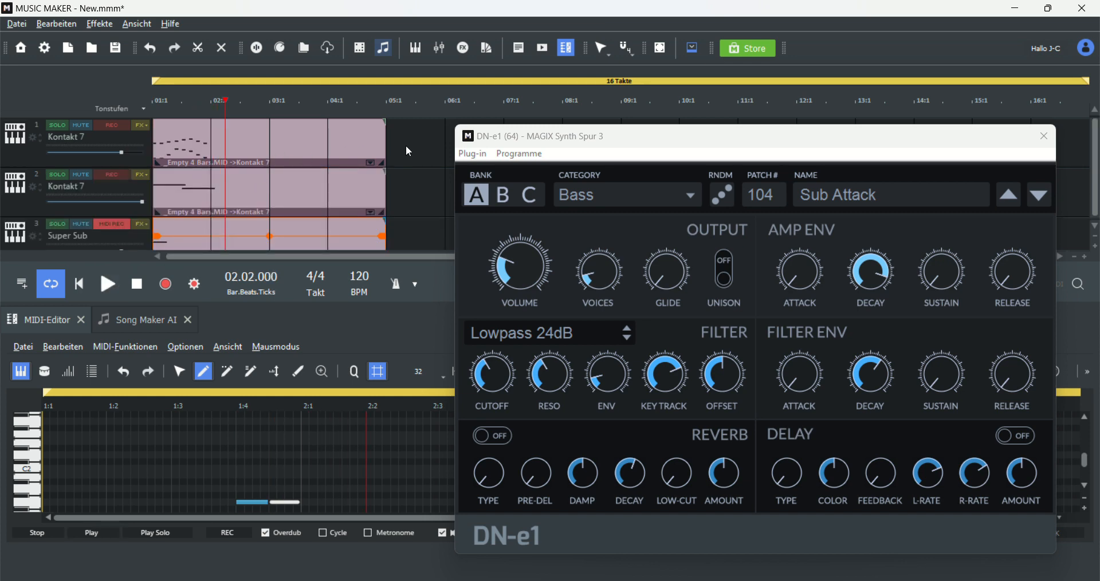
{"action": "left_click", "coordinate": [1047, 136]}
{"action": "scroll", "coordinate": [206, 188], "scroll_direction": "down", "scroll_amount": 1}
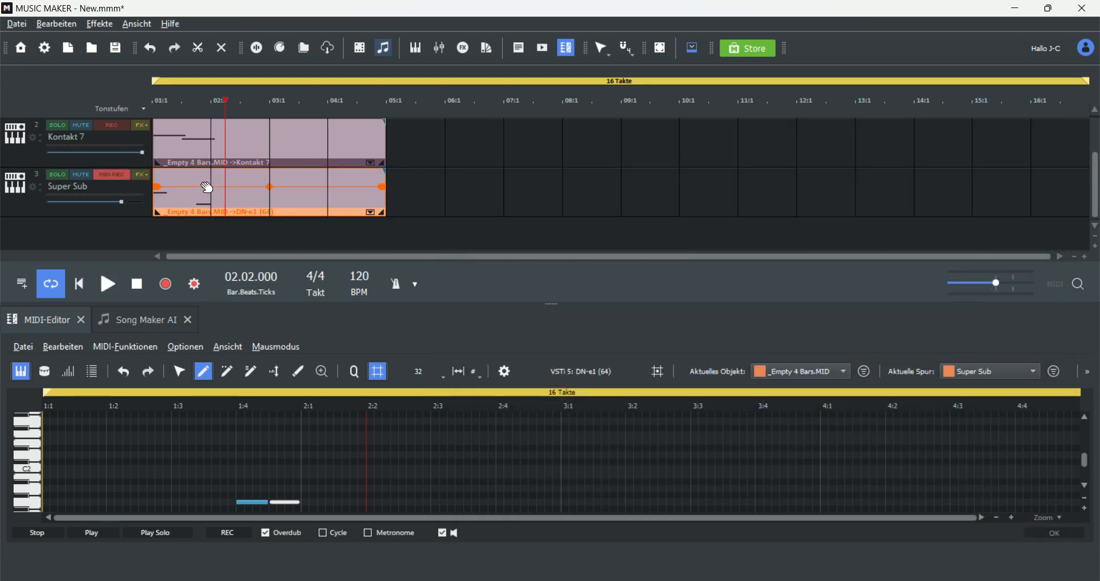
{"action": "scroll", "coordinate": [326, 181], "scroll_direction": "up", "scroll_amount": 1}
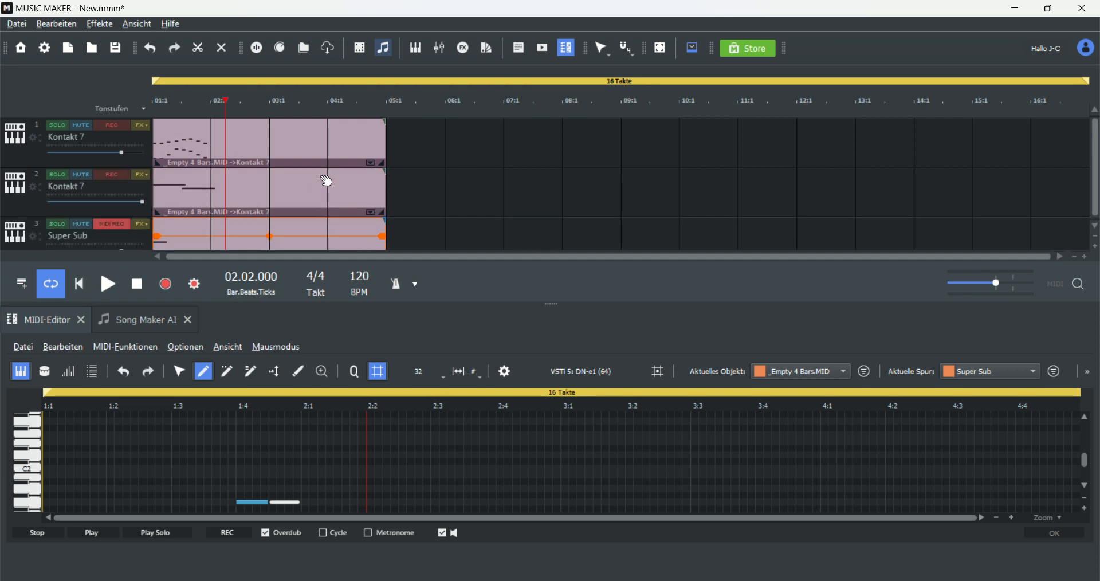
{"action": "scroll", "coordinate": [231, 212], "scroll_direction": "down", "scroll_amount": 1}
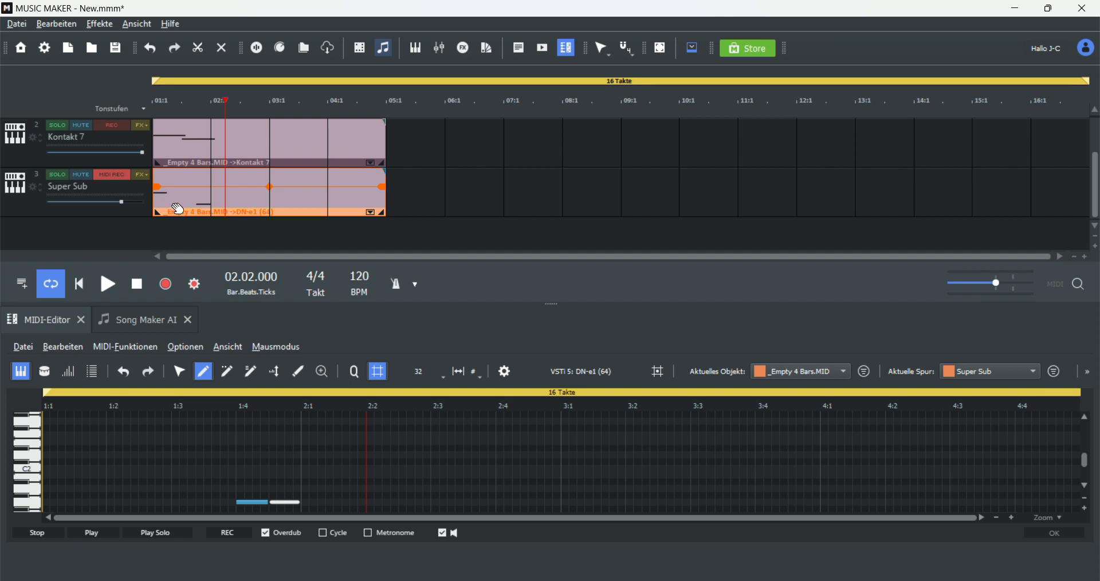
{"action": "scroll", "coordinate": [174, 138], "scroll_direction": "up", "scroll_amount": 1}
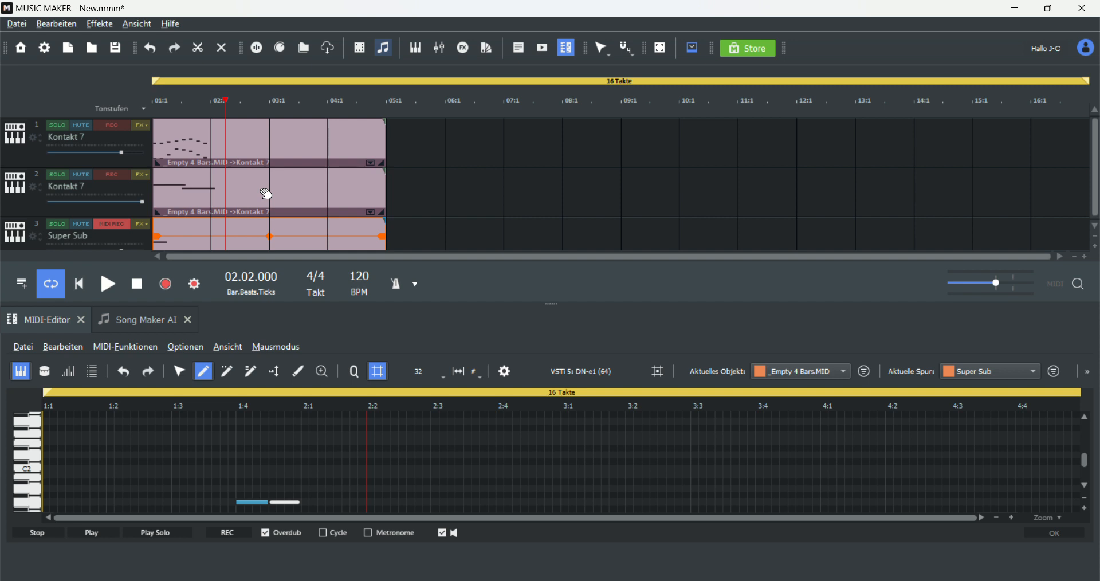
{"action": "scroll", "coordinate": [266, 196], "scroll_direction": "down", "scroll_amount": 1}
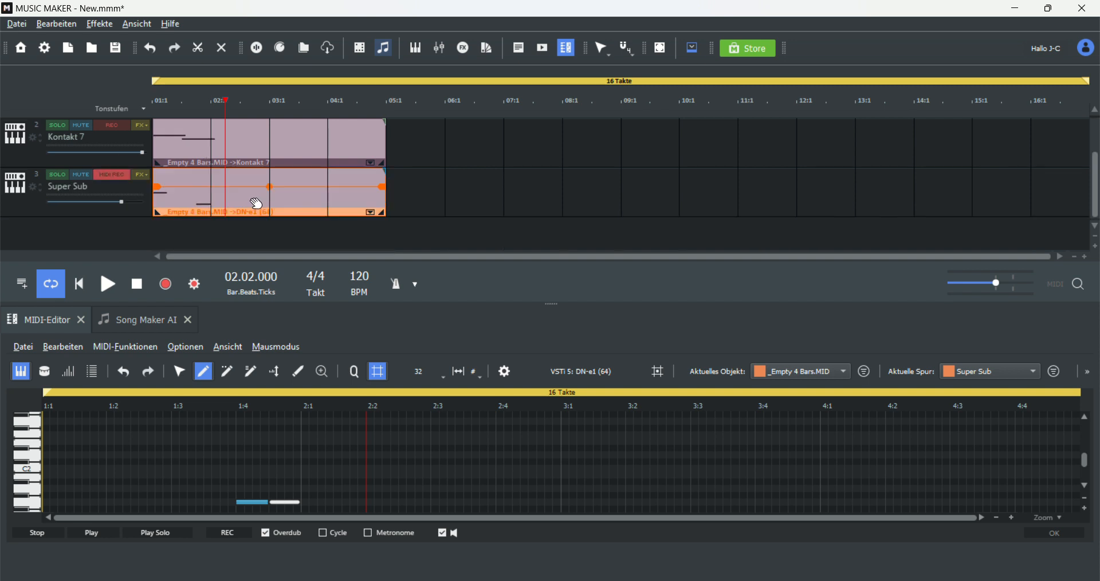
Step: Add a new instrument track using the Concert Grand LE Piano Default preset
{"action": "left_click", "coordinate": [29, 285]}
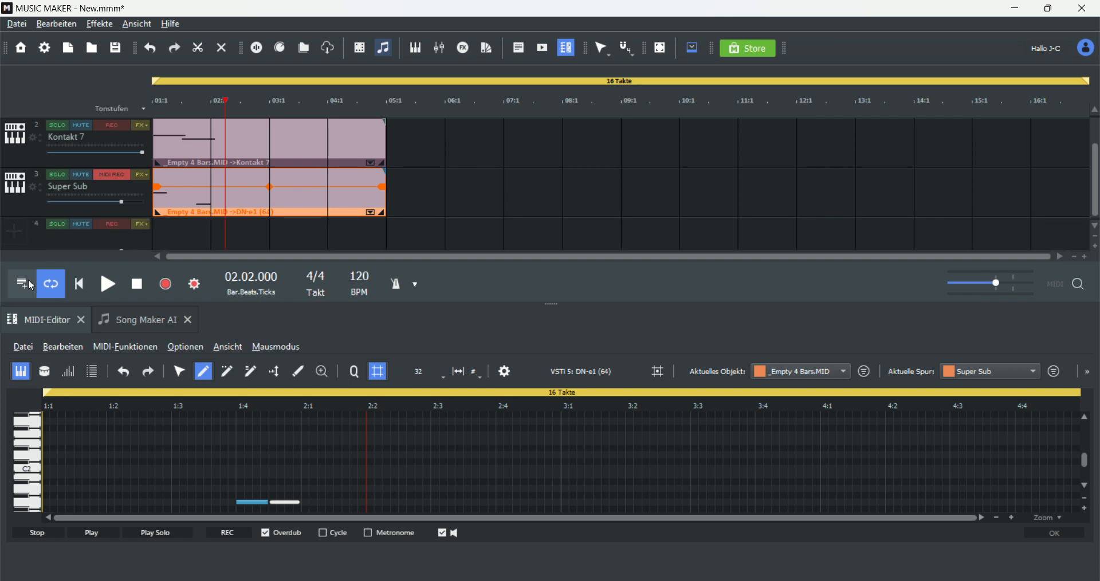
{"action": "scroll", "coordinate": [22, 207], "scroll_direction": "down", "scroll_amount": 1}
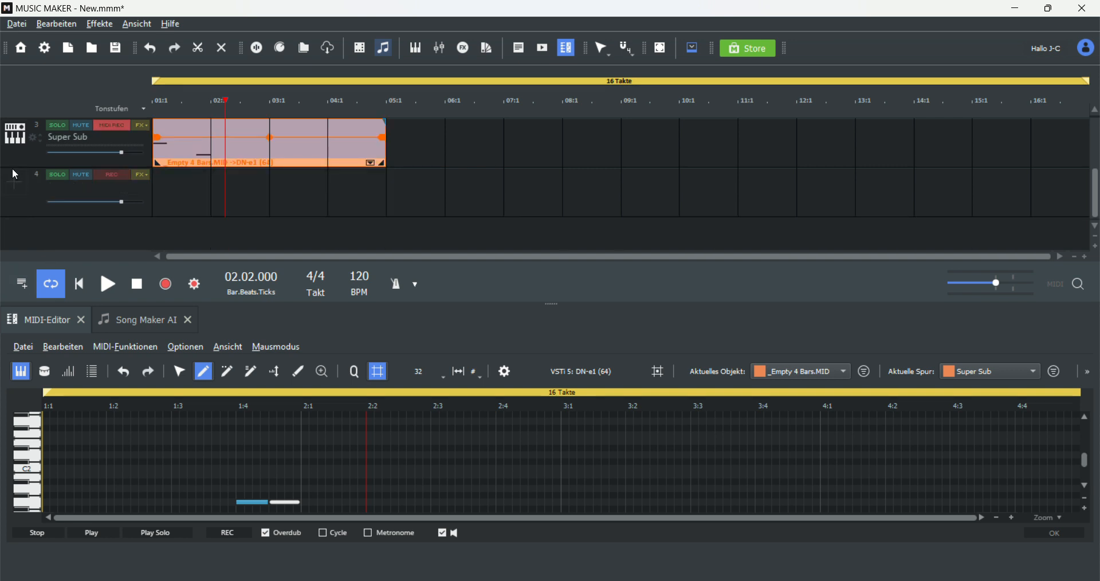
{"action": "left_click", "coordinate": [14, 175]}
{"action": "mouse_move", "coordinate": [118, 271]}
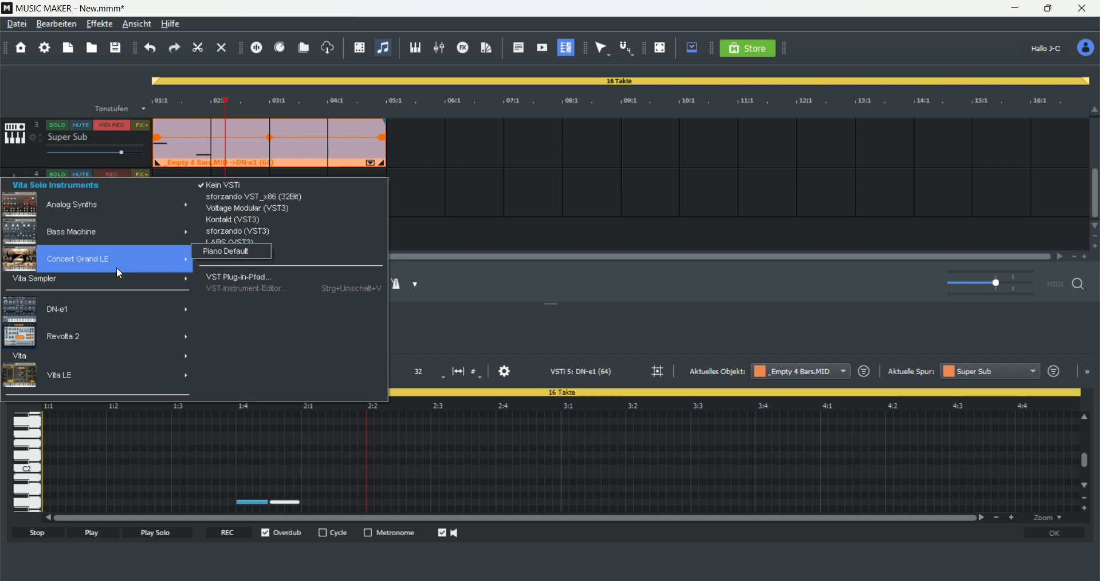
{"action": "left_click", "coordinate": [216, 253]}
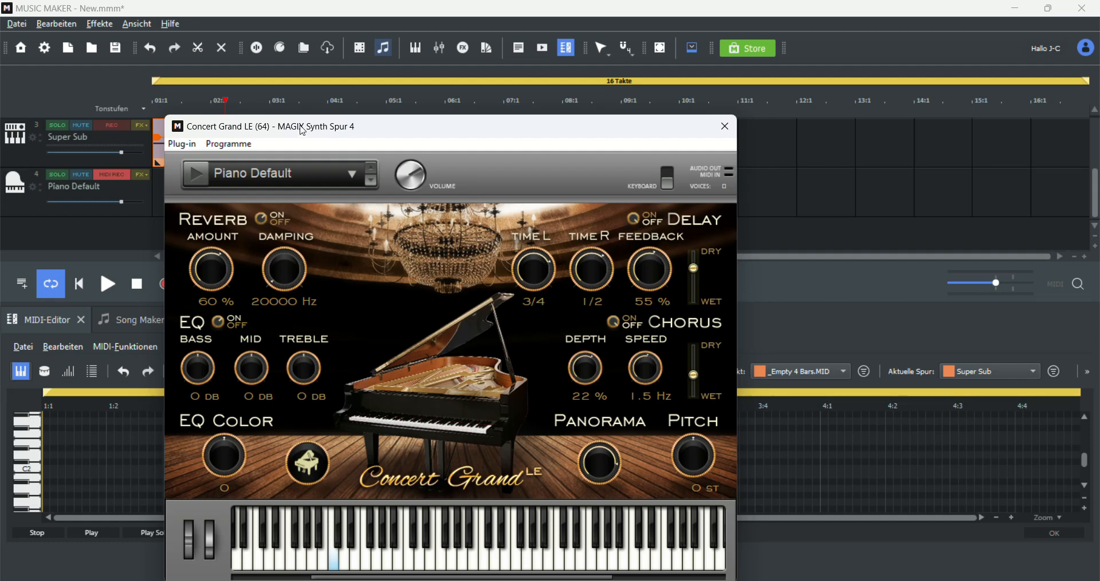
{"action": "left_click_drag", "start_coordinate": [323, 117], "coordinate": [646, 66]}
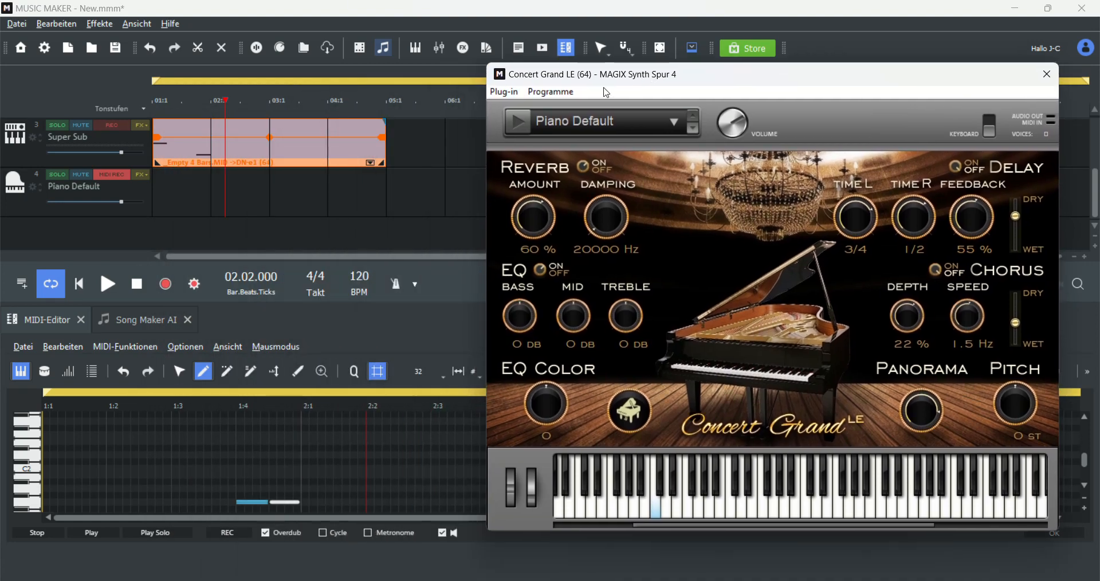
Step: Create an empty 4-bar MIDI object on the piano track and return the playhead to the start
{"action": "right_click", "coordinate": [182, 193]}
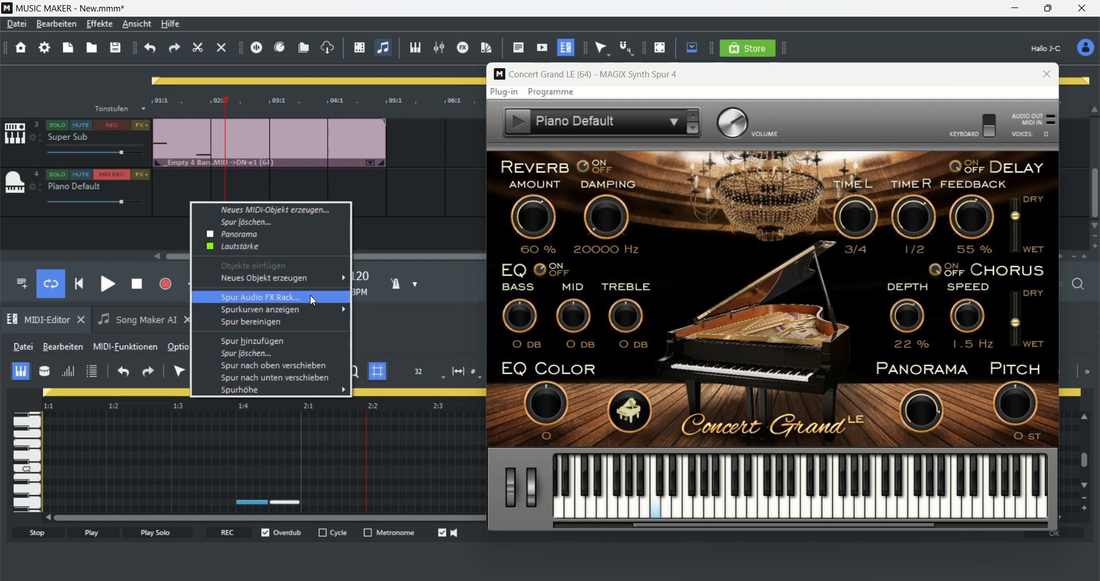
{"action": "mouse_move", "coordinate": [305, 280]}
{"action": "left_click", "coordinate": [384, 292]}
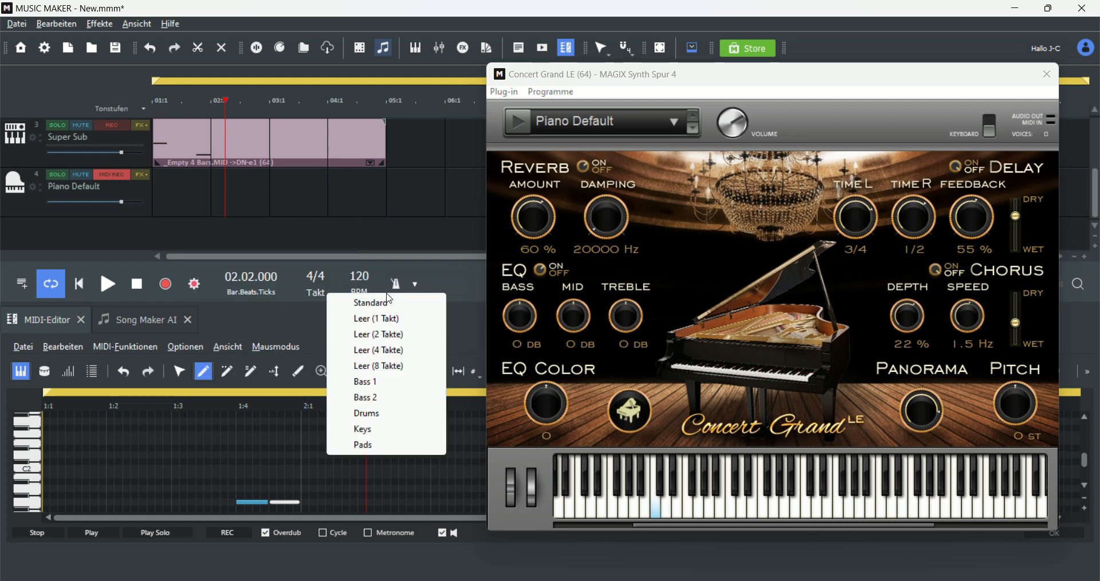
{"action": "left_click", "coordinate": [419, 353]}
{"action": "left_click_drag", "start_coordinate": [304, 195], "coordinate": [233, 196]}
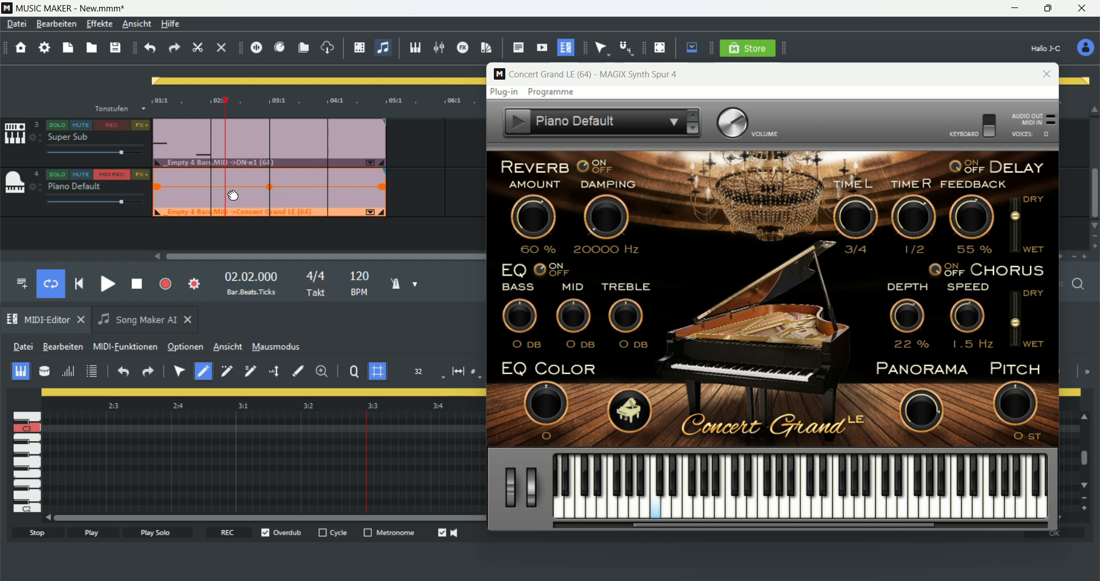
{"action": "left_click_drag", "start_coordinate": [224, 98], "coordinate": [149, 95]}
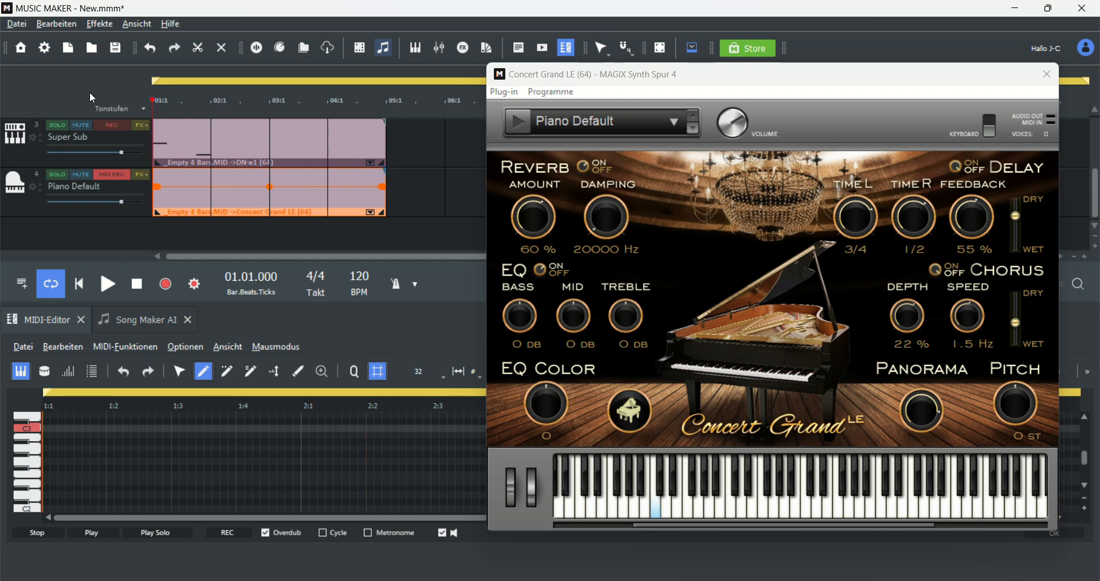
Step: Draw descending piano notes across beats 1:1 and 1:2 in the piano roll
{"action": "scroll", "coordinate": [82, 457], "scroll_direction": "up", "scroll_amount": 3}
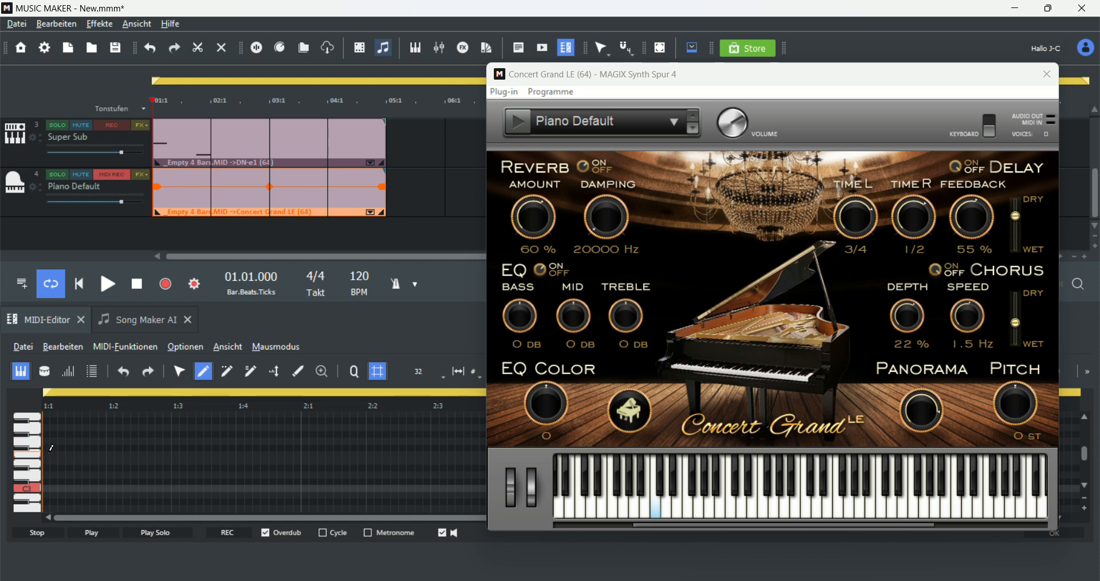
{"action": "left_click_drag", "start_coordinate": [49, 439], "coordinate": [176, 452]}
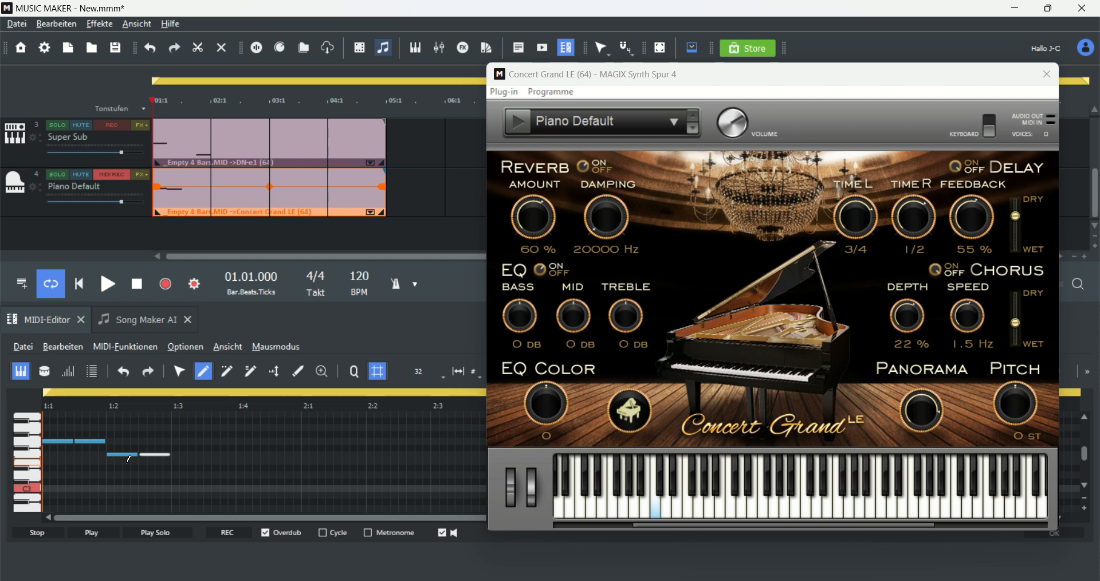
{"action": "key", "text": "b"}
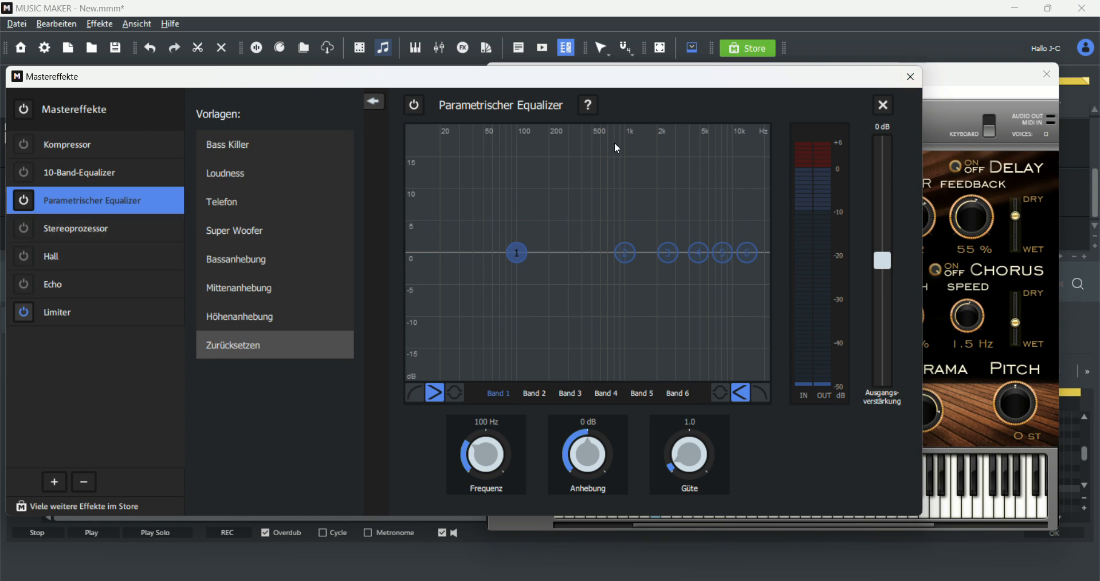
{"action": "left_click", "coordinate": [912, 76]}
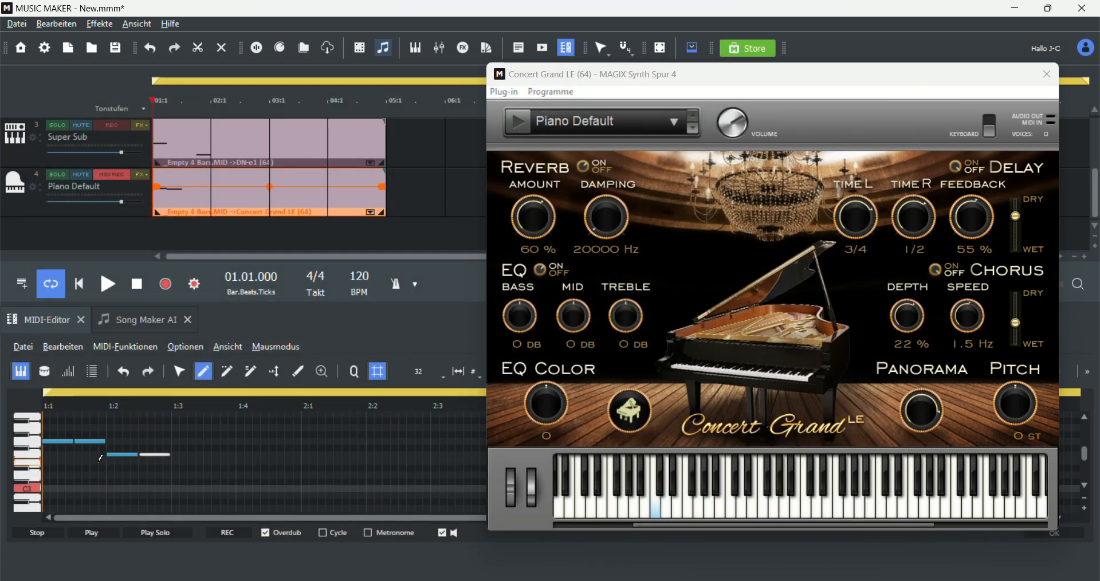
Step: Audition notes on the Concert Grand LE plugin keyboard
{"action": "left_click", "coordinate": [657, 507]}
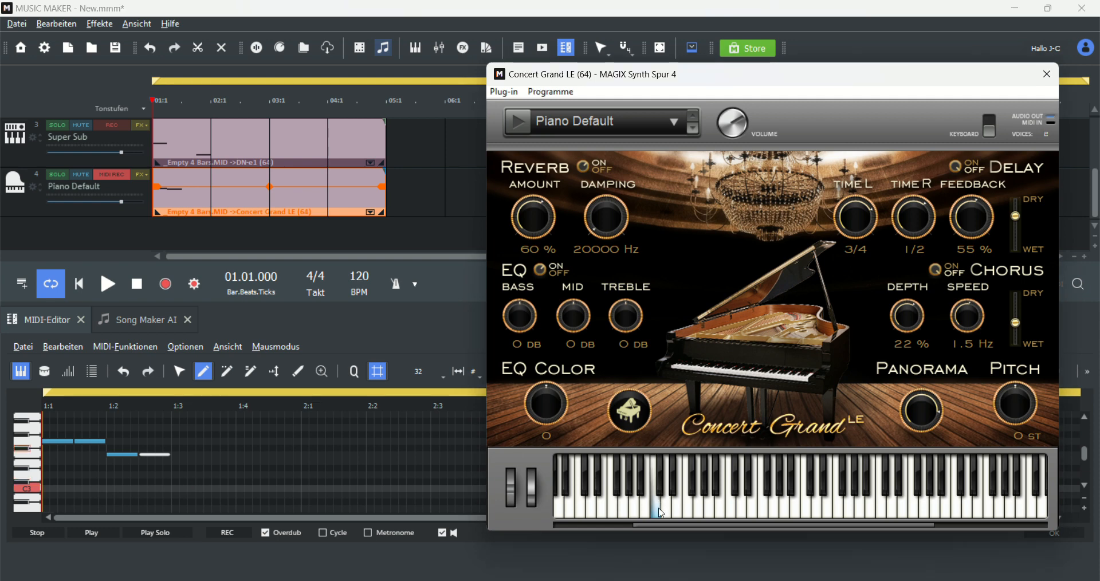
{"action": "left_click", "coordinate": [703, 508]}
{"action": "left_click", "coordinate": [588, 487]}
{"action": "left_click_drag", "start_coordinate": [649, 504], "coordinate": [821, 513]}
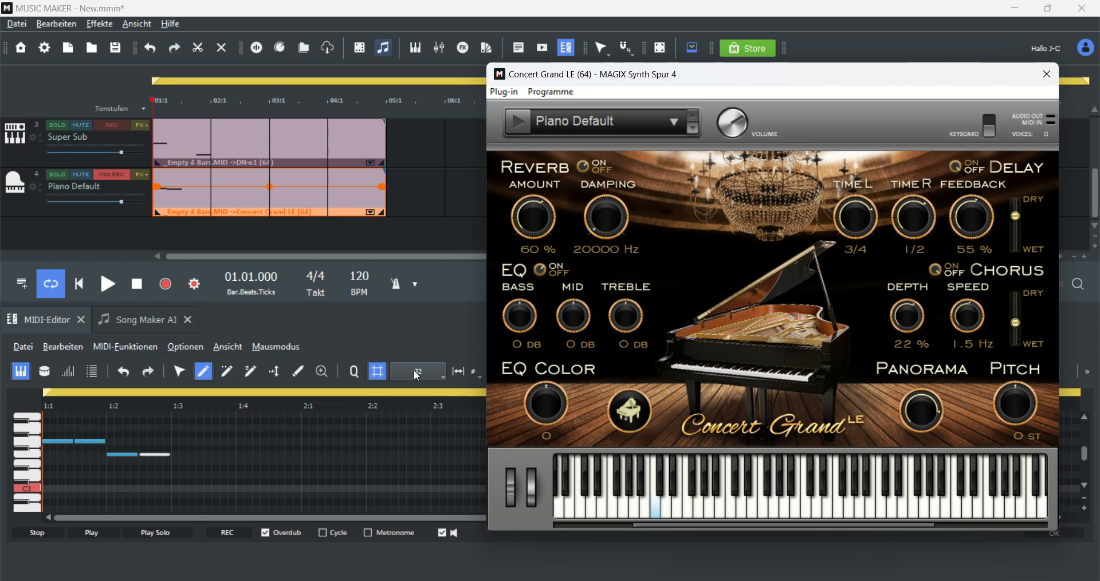
Step: Continue the descending piano line with notes at beats 1:3 and 1:4
{"action": "left_click", "coordinate": [150, 454]}
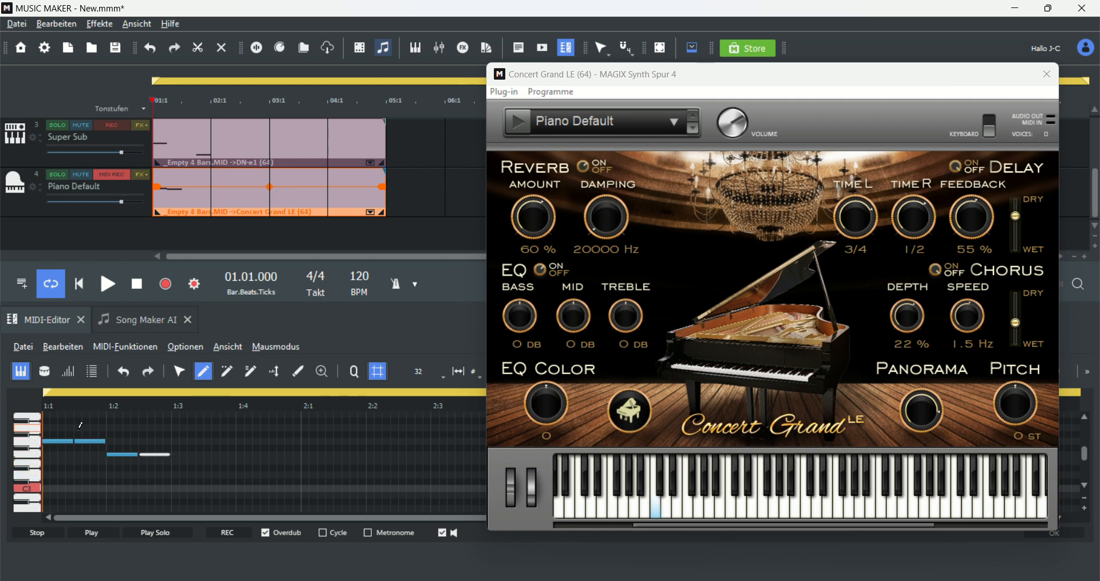
{"action": "left_click_drag", "start_coordinate": [174, 474], "coordinate": [229, 461]}
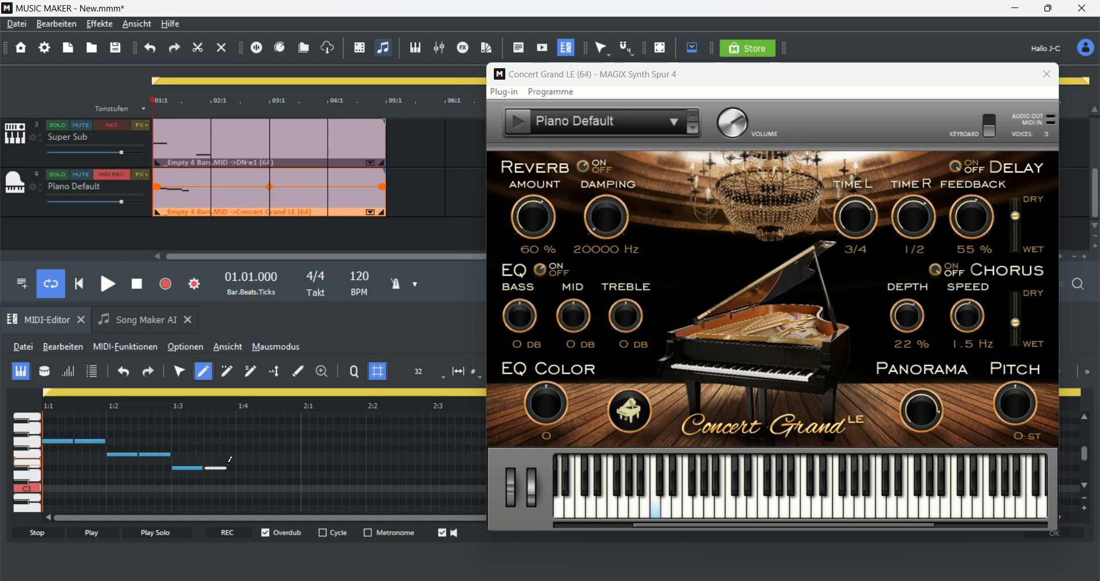
{"action": "left_click_drag", "start_coordinate": [237, 496], "coordinate": [306, 484]}
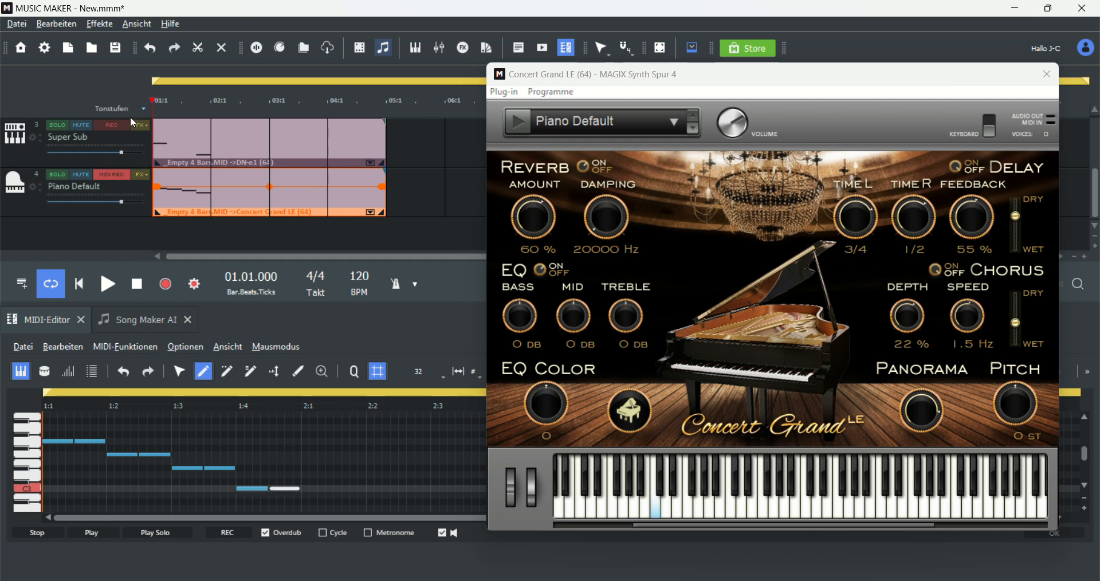
Step: Play the piano part, stop playback, and close the Concert Grand LE window
{"action": "left_click", "coordinate": [113, 288]}
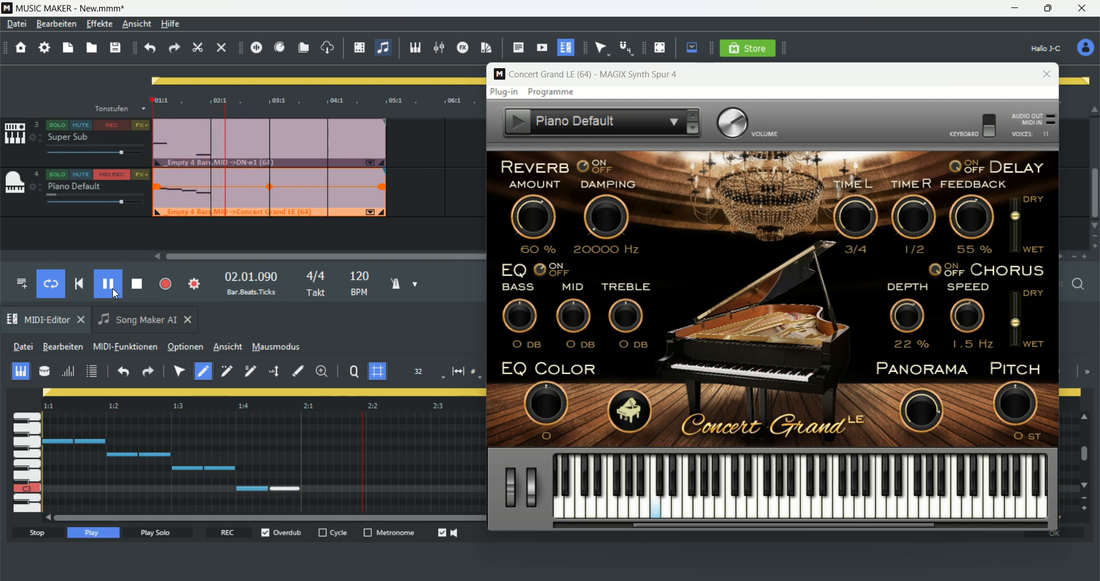
{"action": "key", "text": "space"}
{"action": "scroll", "coordinate": [226, 179], "scroll_direction": "up", "scroll_amount": 2}
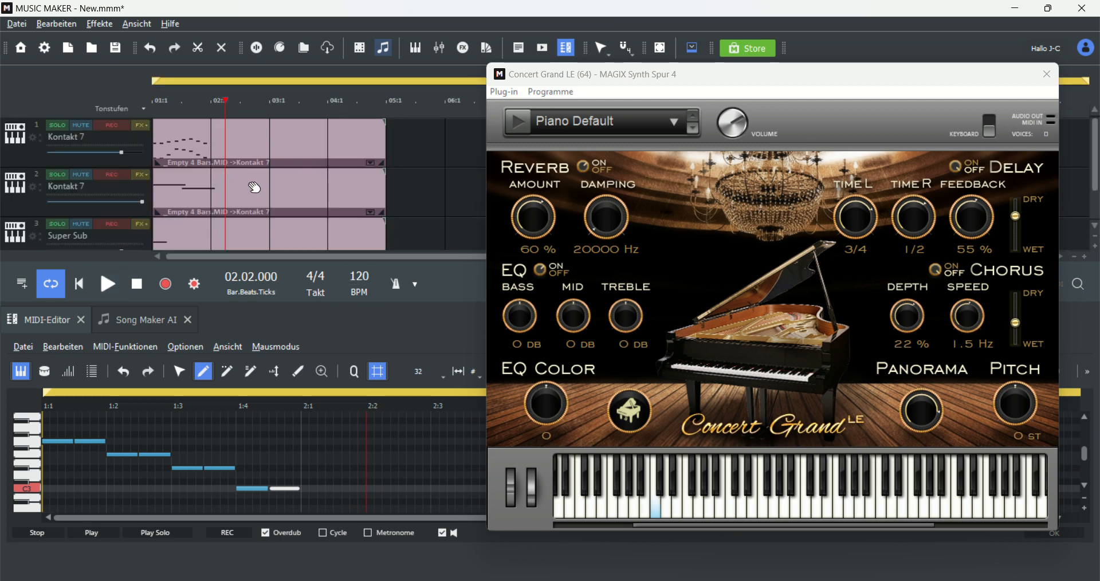
{"action": "left_click", "coordinate": [1046, 74]}
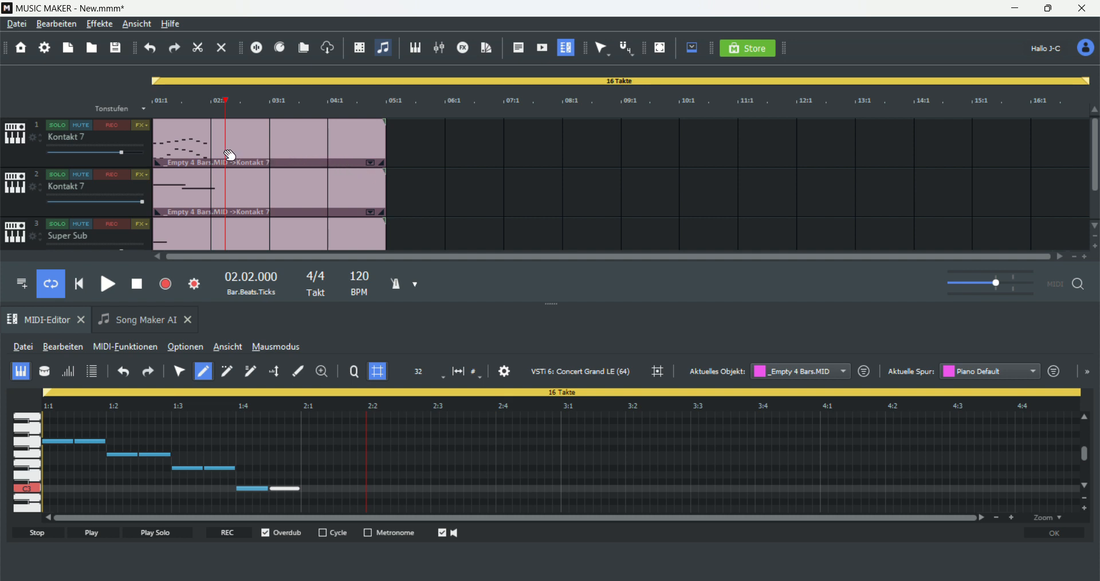
Step: Inspect the MIDI objects of the two Kontakt 7 tracks in the piano roll
{"action": "scroll", "coordinate": [213, 172], "scroll_direction": "down", "scroll_amount": 2}
{"action": "scroll", "coordinate": [184, 189], "scroll_direction": "up", "scroll_amount": 2}
{"action": "left_click", "coordinate": [179, 144]}
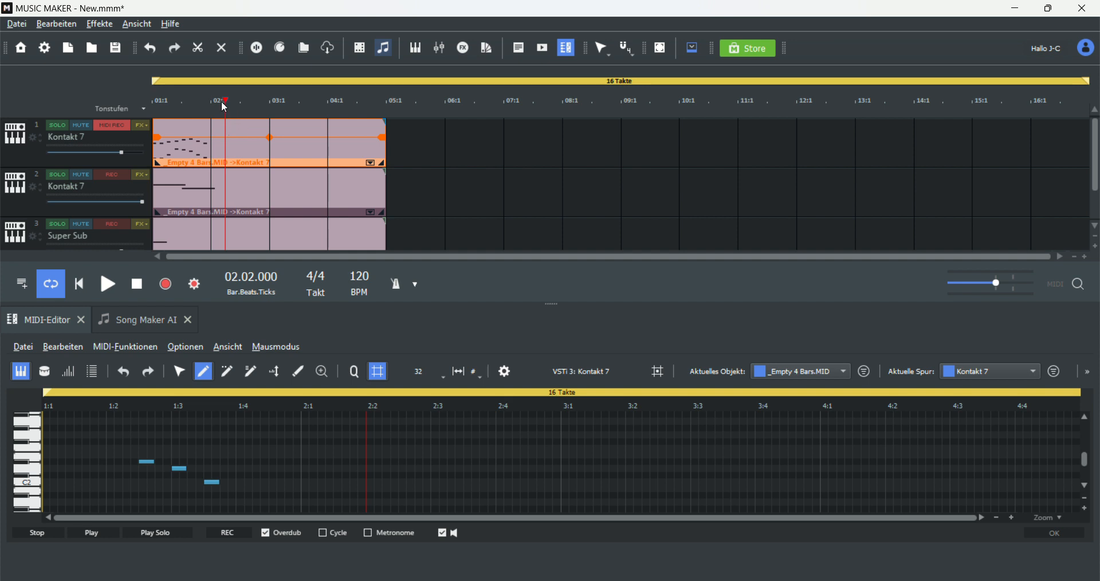
{"action": "left_click_drag", "start_coordinate": [228, 100], "coordinate": [103, 96]}
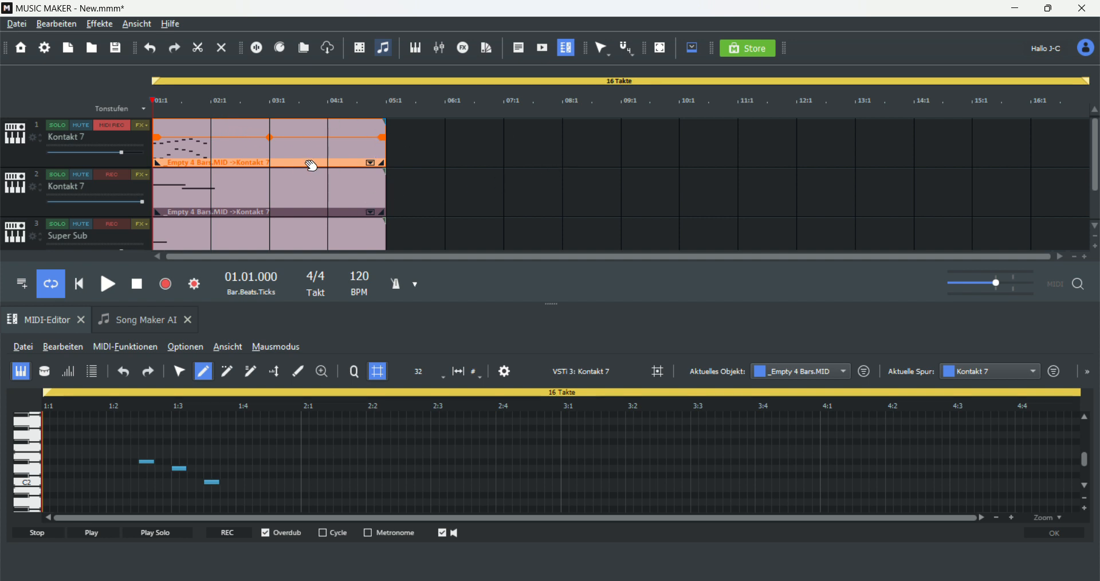
{"action": "left_click", "coordinate": [265, 183]}
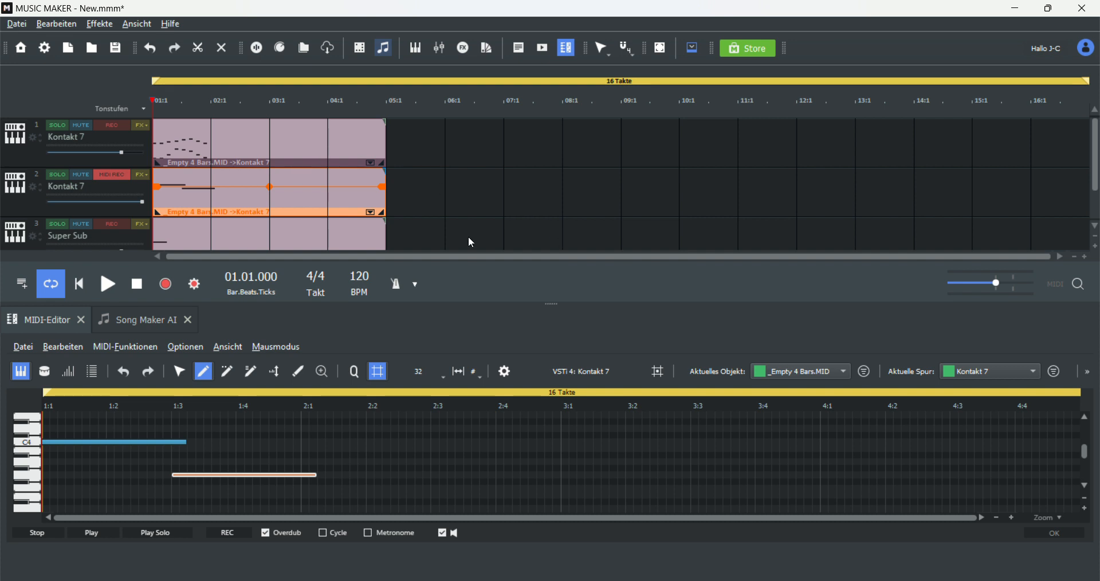
{"action": "left_click", "coordinate": [351, 229]}
Step: Play the whole arrangement from the beginning to audition all tracks together
{"action": "scroll", "coordinate": [349, 229], "scroll_direction": "down", "scroll_amount": 1}
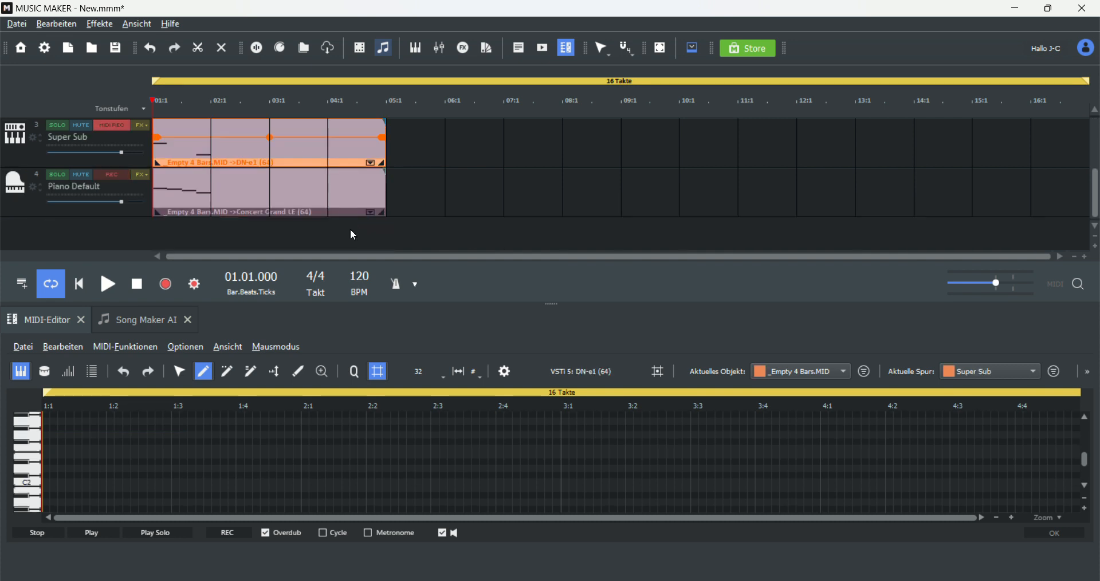
{"action": "scroll", "coordinate": [293, 218], "scroll_direction": "up", "scroll_amount": 1}
{"action": "scroll", "coordinate": [295, 216], "scroll_direction": "down", "scroll_amount": 2}
{"action": "scroll", "coordinate": [294, 215], "scroll_direction": "up", "scroll_amount": 2}
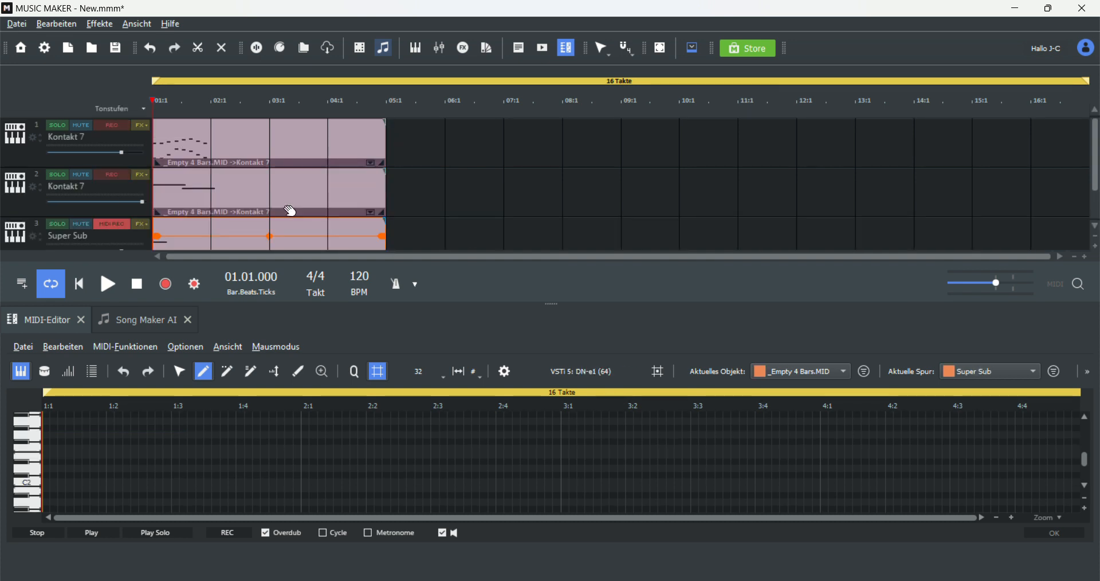
{"action": "left_click", "coordinate": [119, 285]}
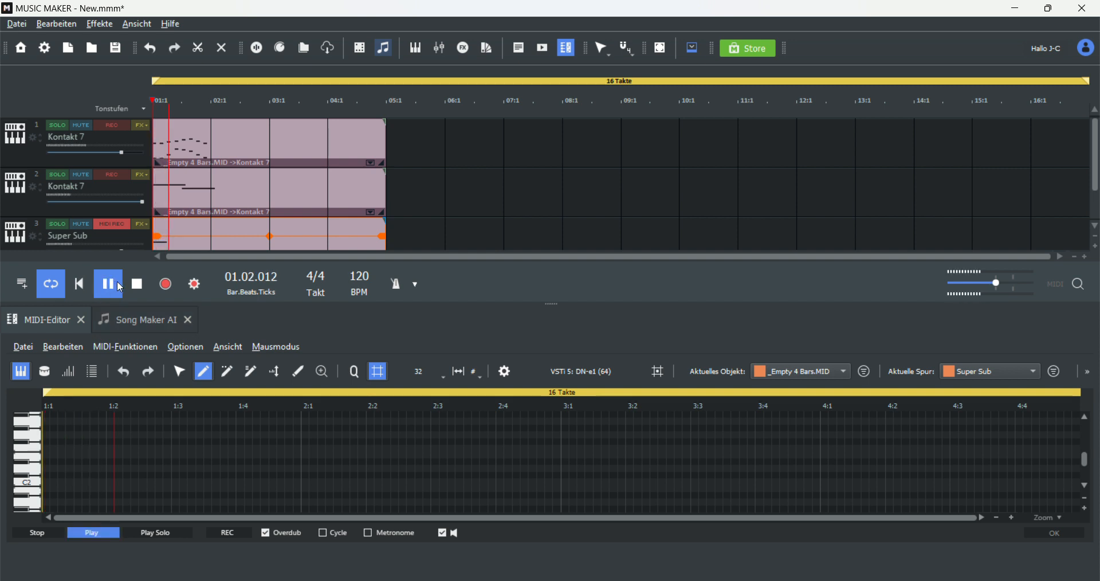
{"action": "left_click", "coordinate": [112, 279]}
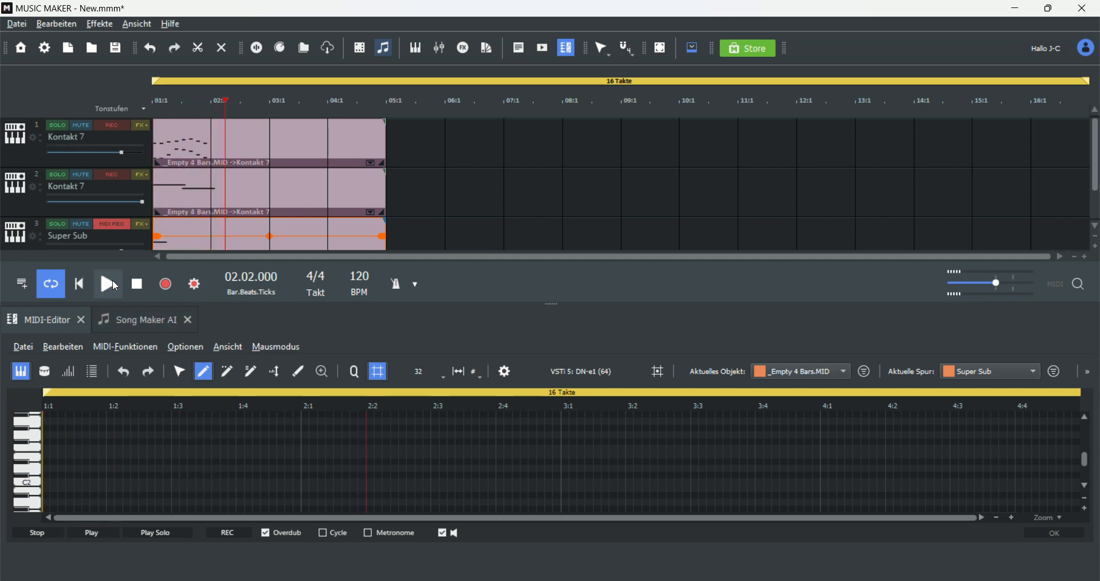
{"action": "scroll", "coordinate": [119, 173], "scroll_direction": "down", "scroll_amount": 1}
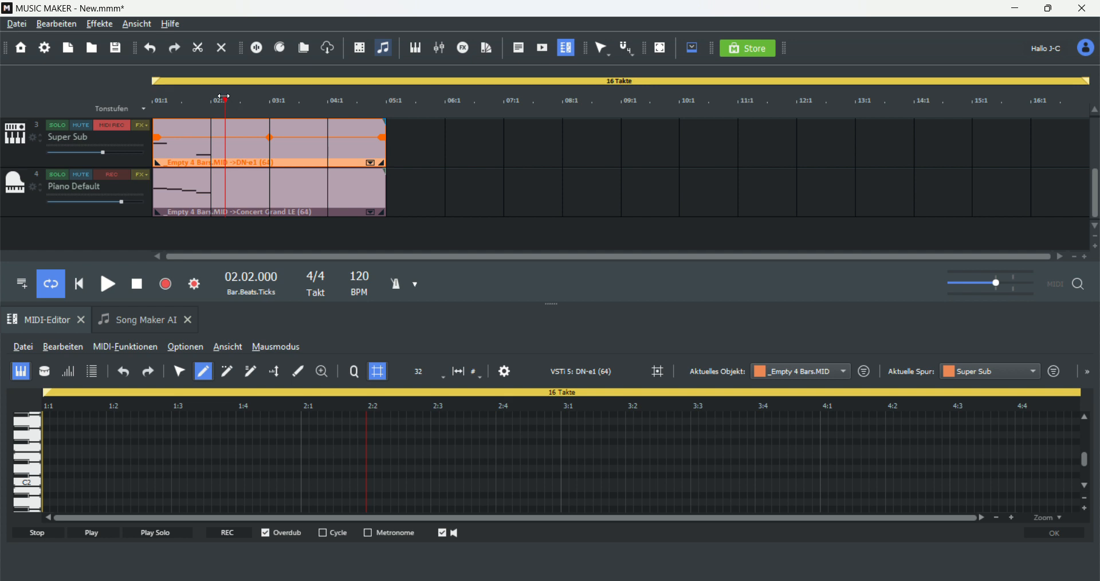
{"action": "left_click_drag", "start_coordinate": [223, 97], "coordinate": [141, 100]}
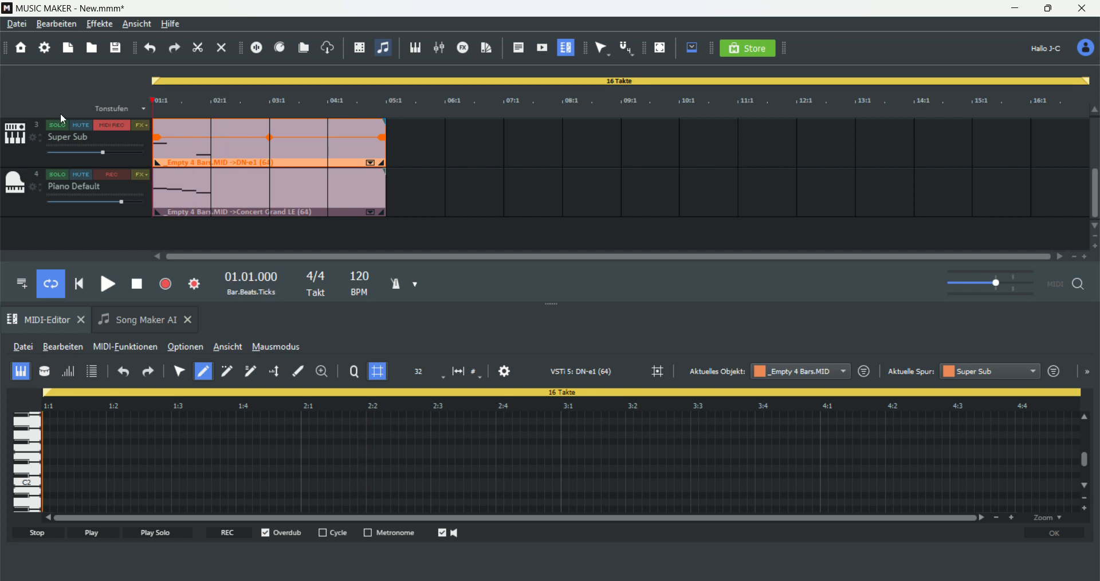
{"action": "left_click", "coordinate": [111, 286]}
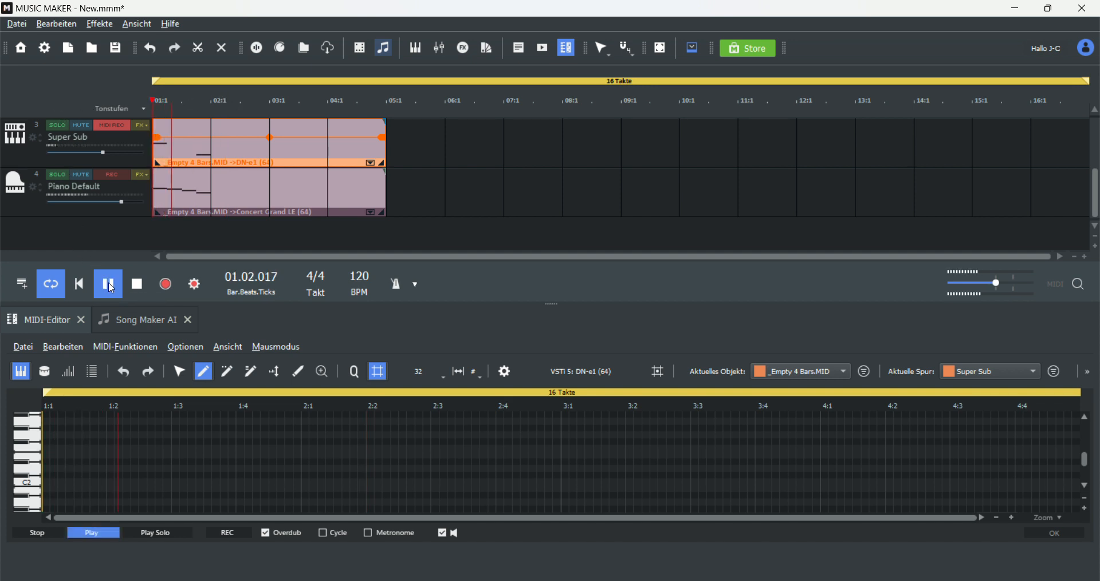
{"action": "left_click", "coordinate": [109, 283]}
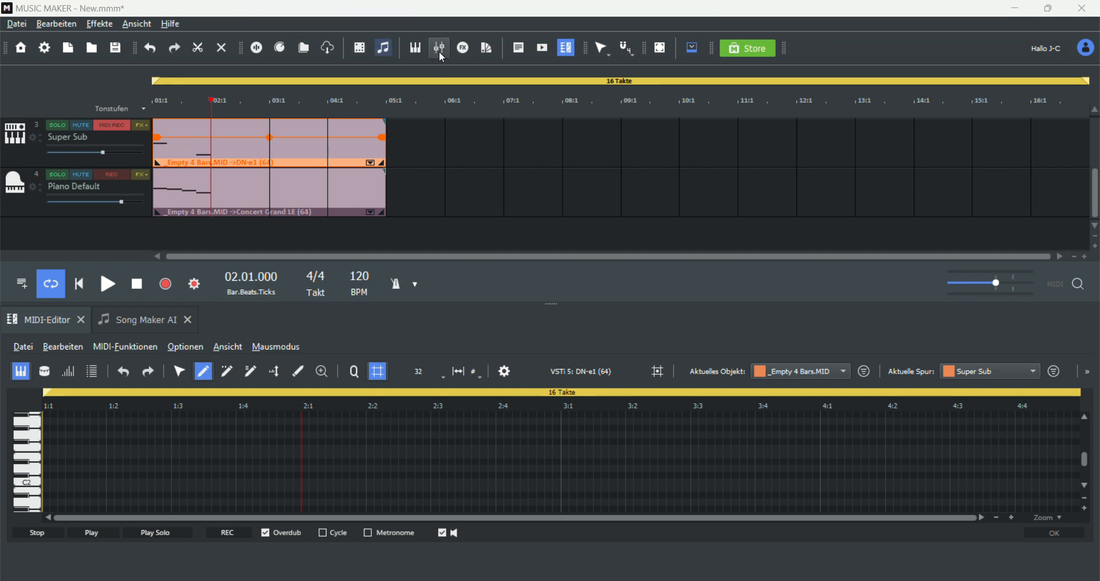
Step: Open the mixer and browse the effect modules loaded on the first AUX FX bus, then close its effects window
{"action": "left_click", "coordinate": [439, 51]}
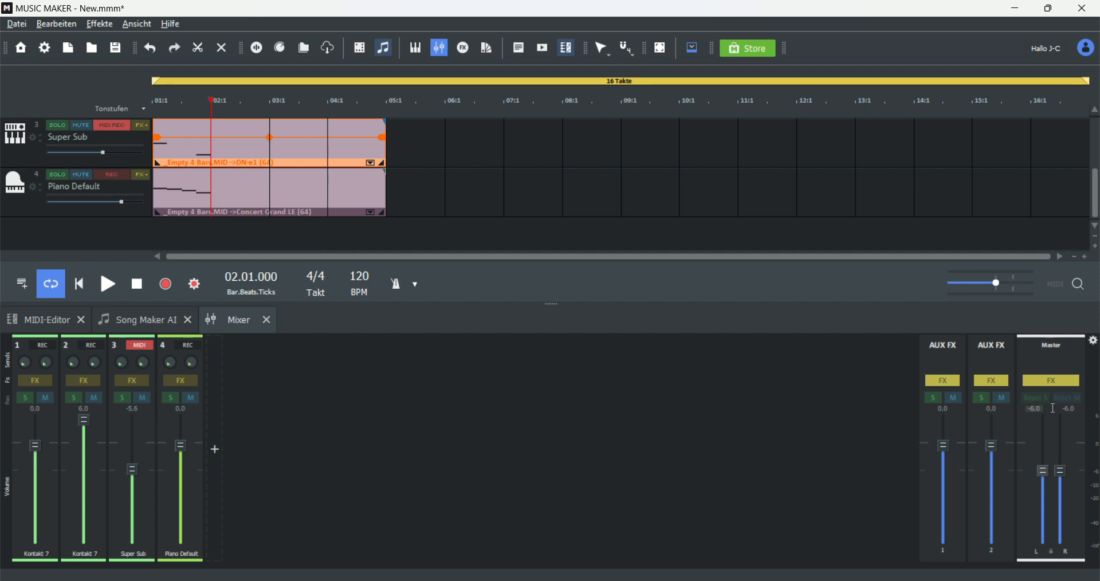
{"action": "left_click", "coordinate": [942, 379]}
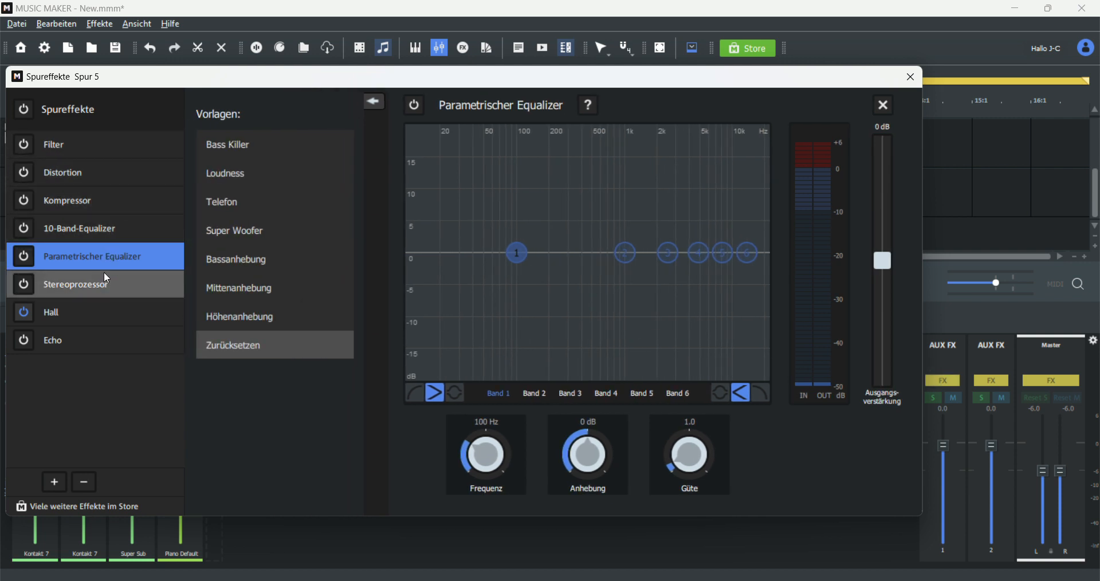
{"action": "left_click", "coordinate": [79, 319]}
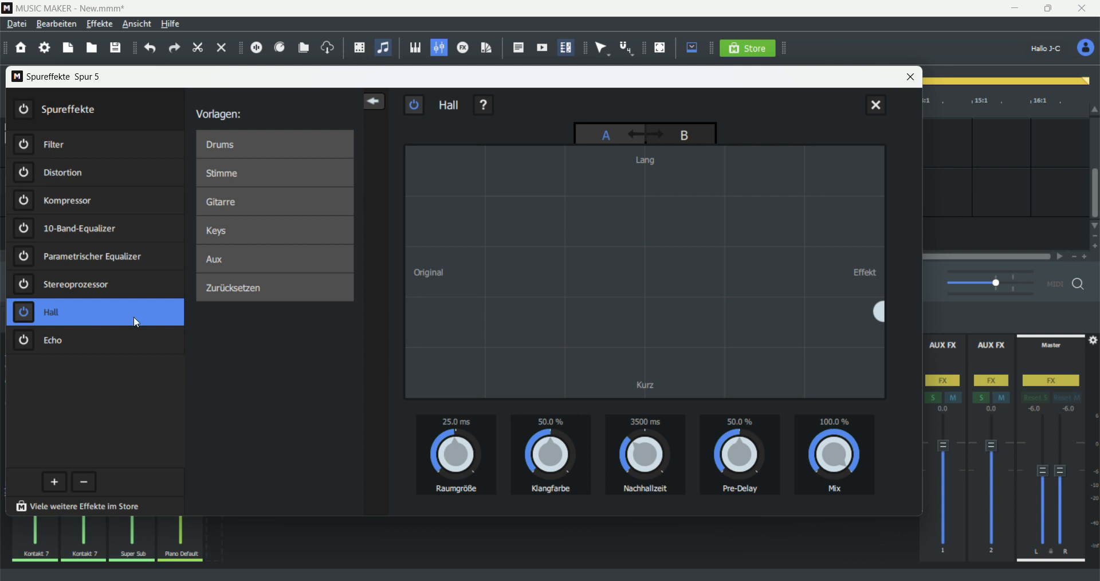
{"action": "left_click", "coordinate": [90, 346]}
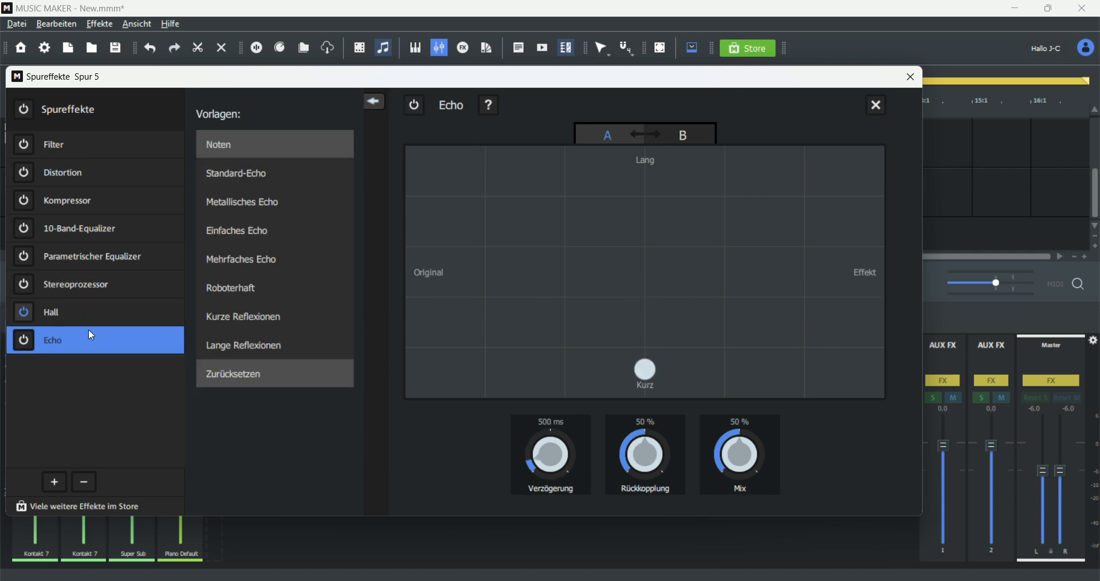
{"action": "left_click", "coordinate": [88, 315]}
{"action": "left_click", "coordinate": [90, 281]}
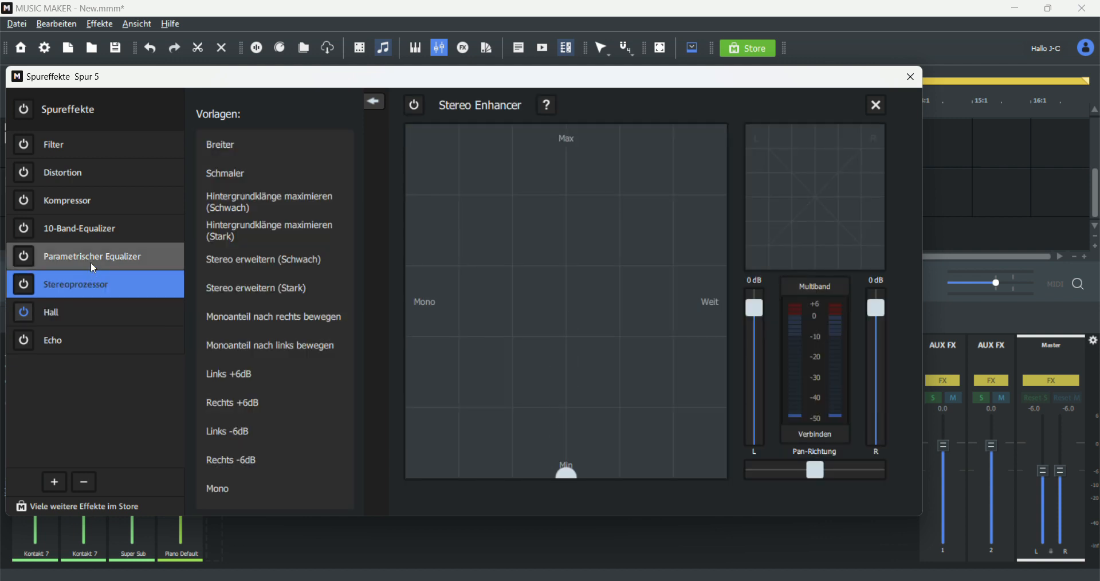
{"action": "left_click", "coordinate": [66, 266]}
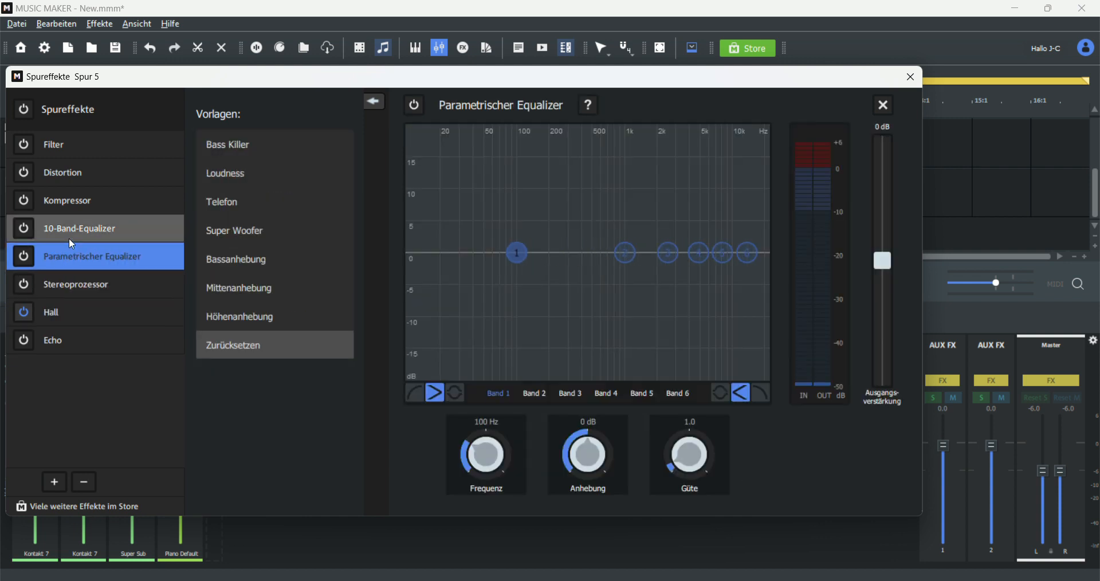
{"action": "left_click", "coordinate": [70, 245]}
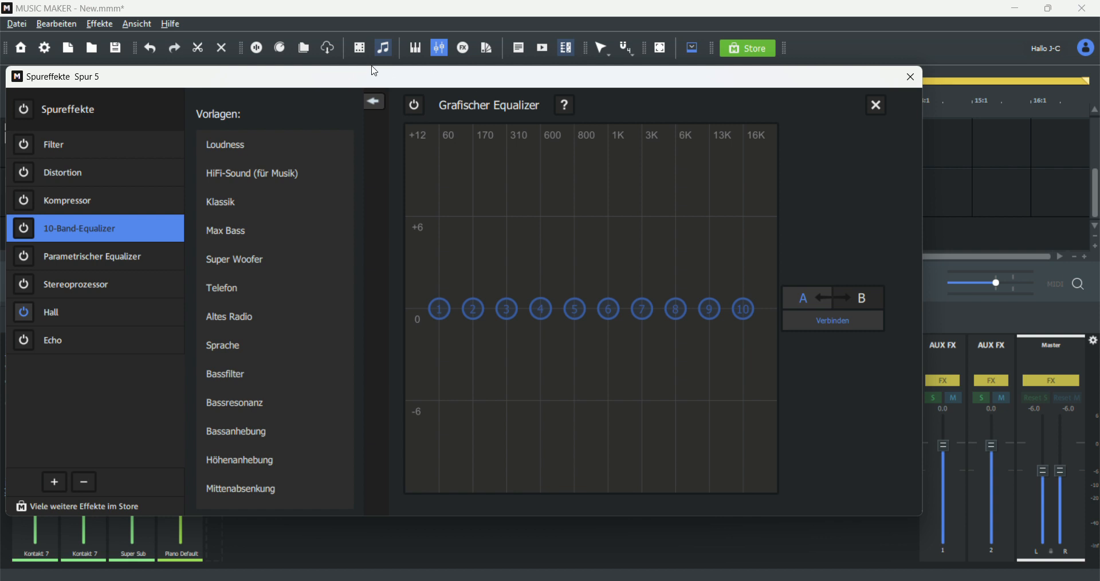
{"action": "left_click_drag", "start_coordinate": [291, 85], "coordinate": [417, 68]}
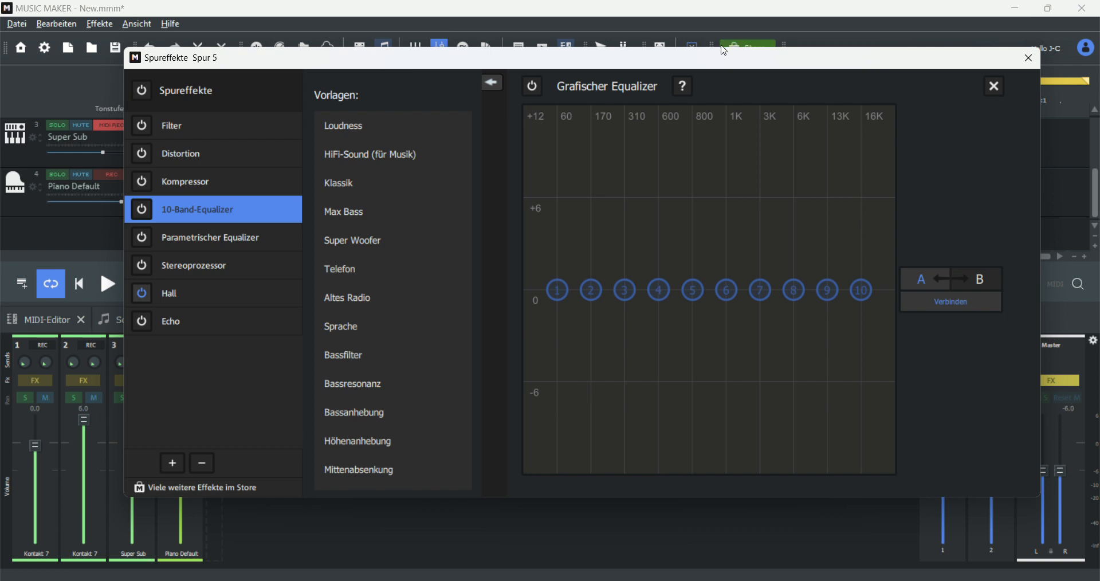
{"action": "left_click_drag", "start_coordinate": [743, 62], "coordinate": [693, 92]}
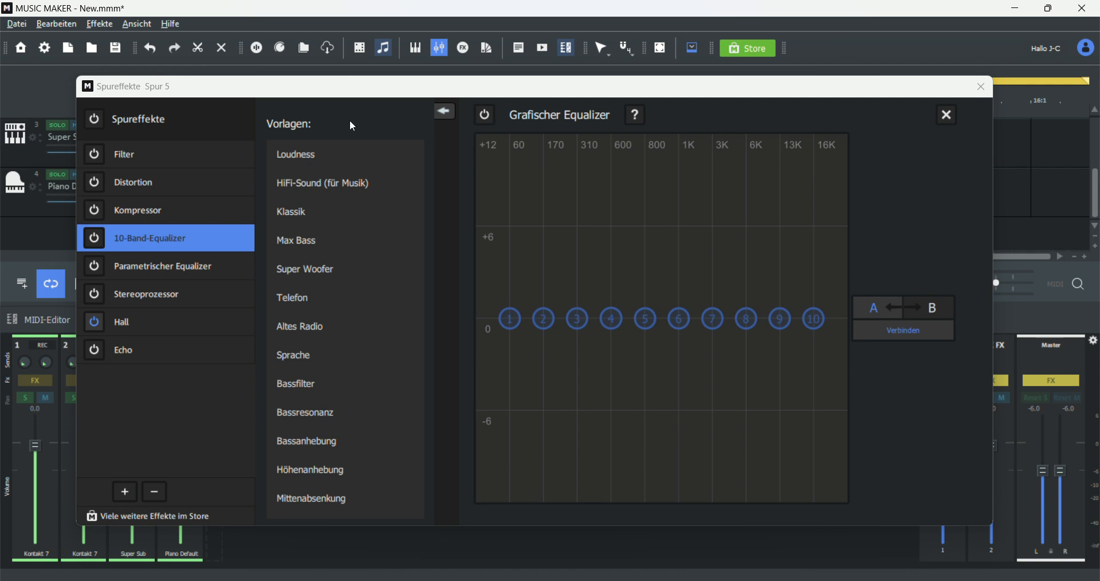
{"action": "left_click_drag", "start_coordinate": [480, 87], "coordinate": [444, 118]}
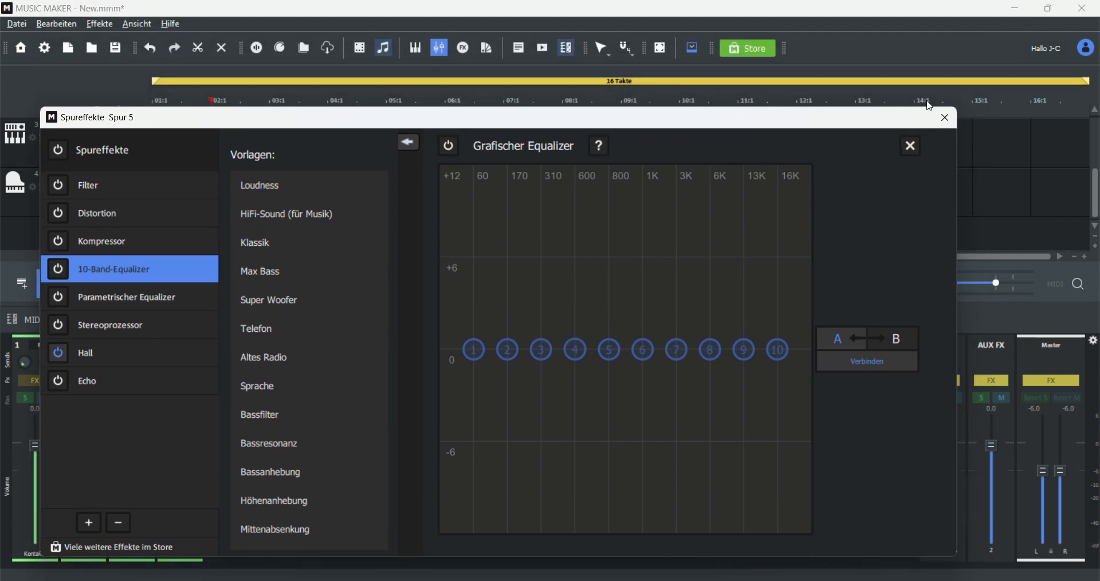
{"action": "left_click", "coordinate": [945, 118]}
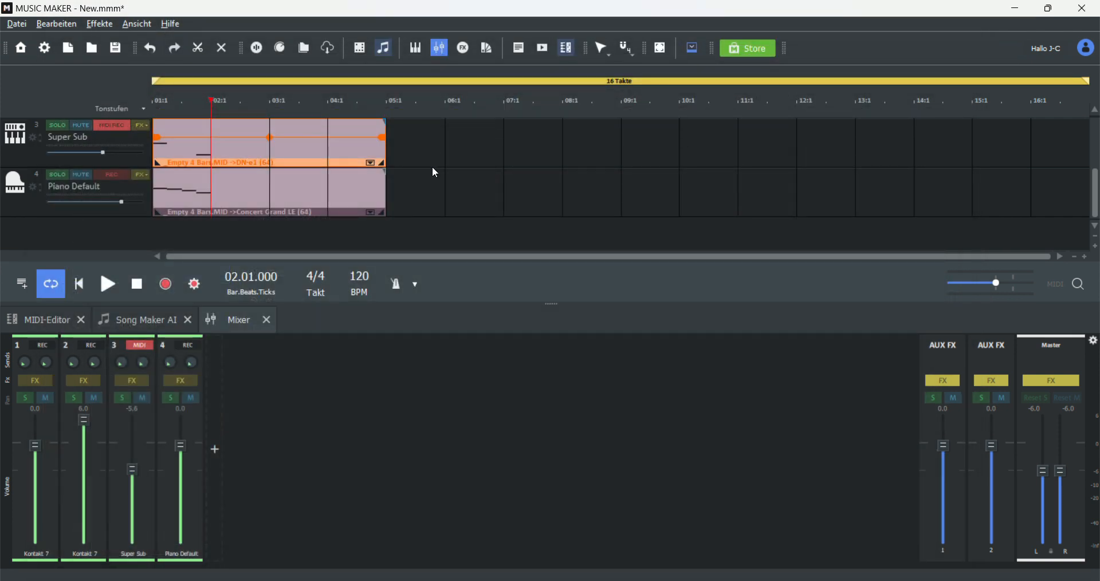
Step: Open the second AUX FX bus's effects window to check its settings, then close it
{"action": "scroll", "coordinate": [432, 168], "scroll_direction": "up", "scroll_amount": 2}
{"action": "scroll", "coordinate": [406, 169], "scroll_direction": "down", "scroll_amount": 2}
{"action": "left_click", "coordinate": [382, 138]}
{"action": "left_click", "coordinate": [989, 380]}
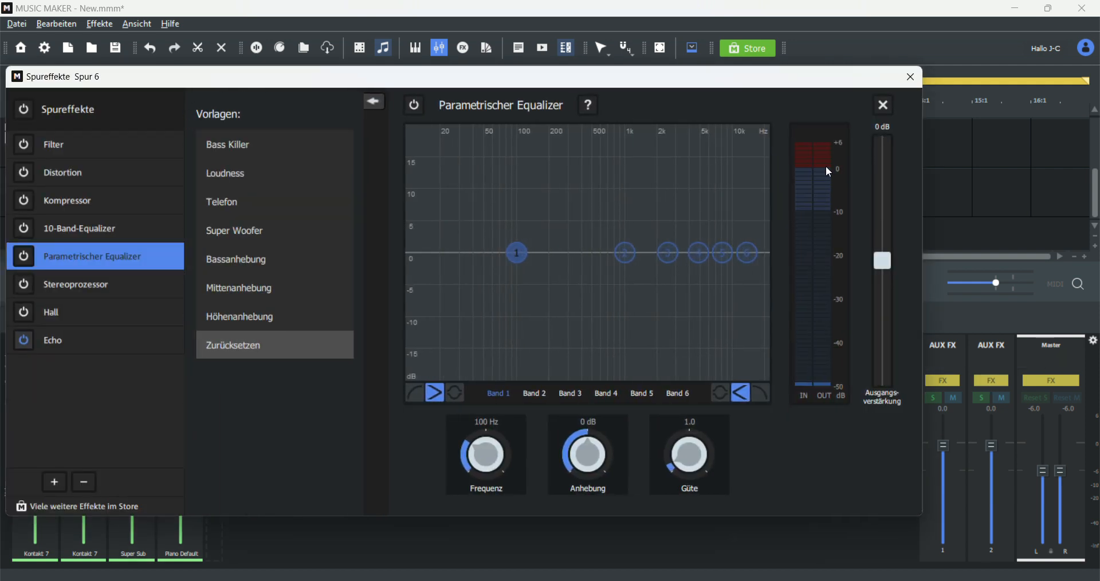
{"action": "left_click", "coordinate": [911, 77]}
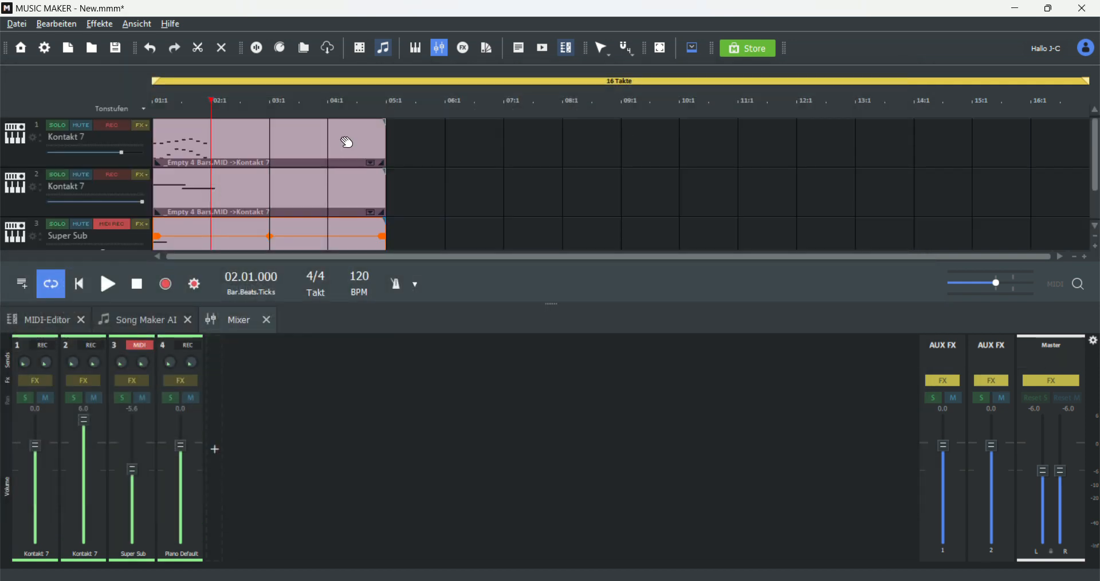
Step: Display the Panorama automation curve on the Super Sub track
{"action": "left_click", "coordinate": [141, 126]}
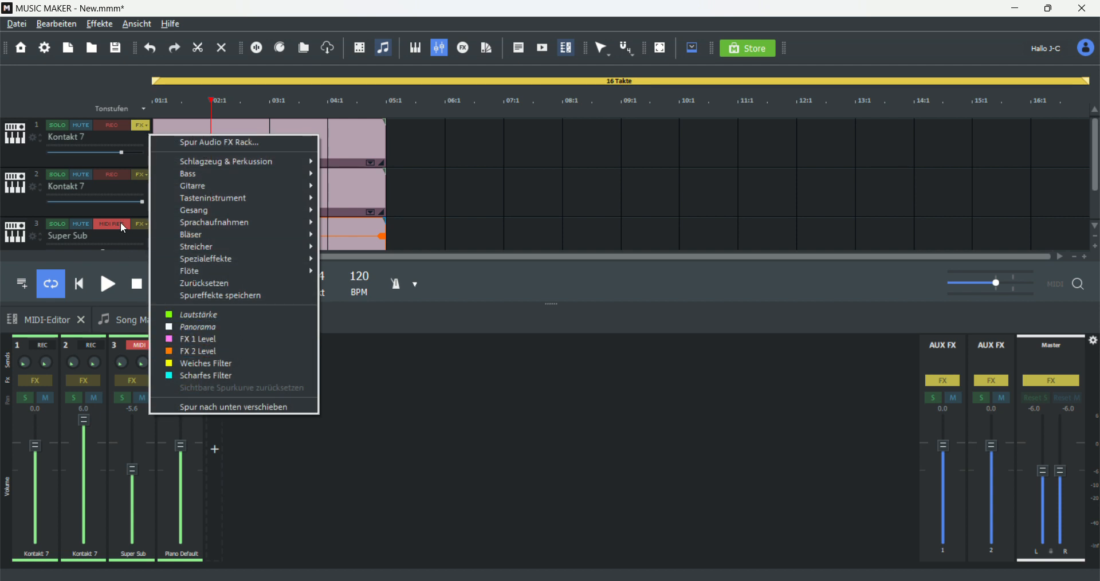
{"action": "left_click", "coordinate": [139, 228]}
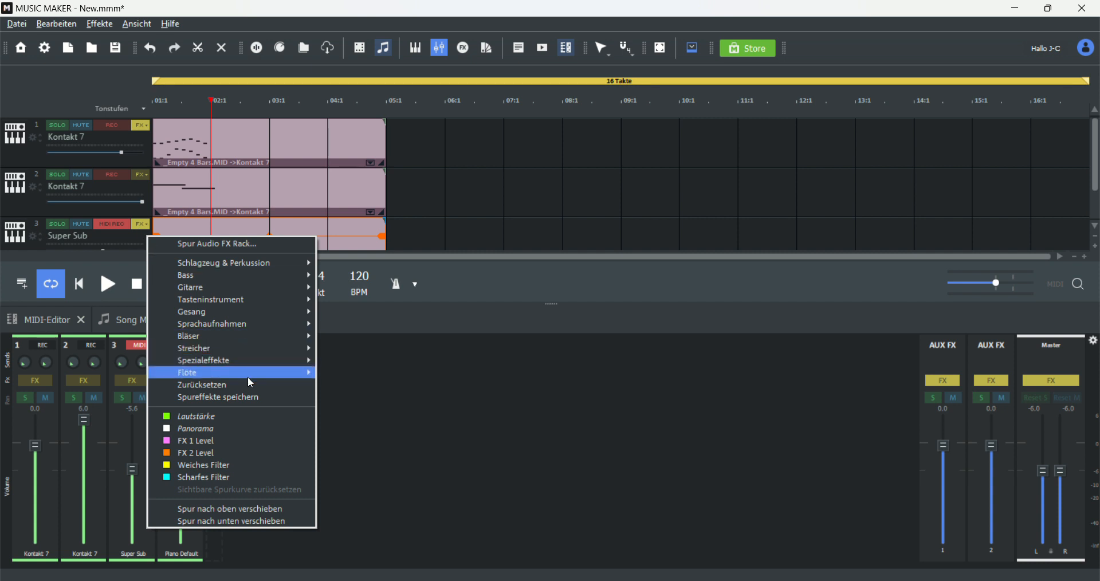
{"action": "left_click", "coordinate": [212, 429]}
Step: Switch to the Automation mouse mode and draw a V-shaped panorama sweep across the first bar of the Super Sub object
{"action": "scroll", "coordinate": [180, 208], "scroll_direction": "down", "scroll_amount": 1}
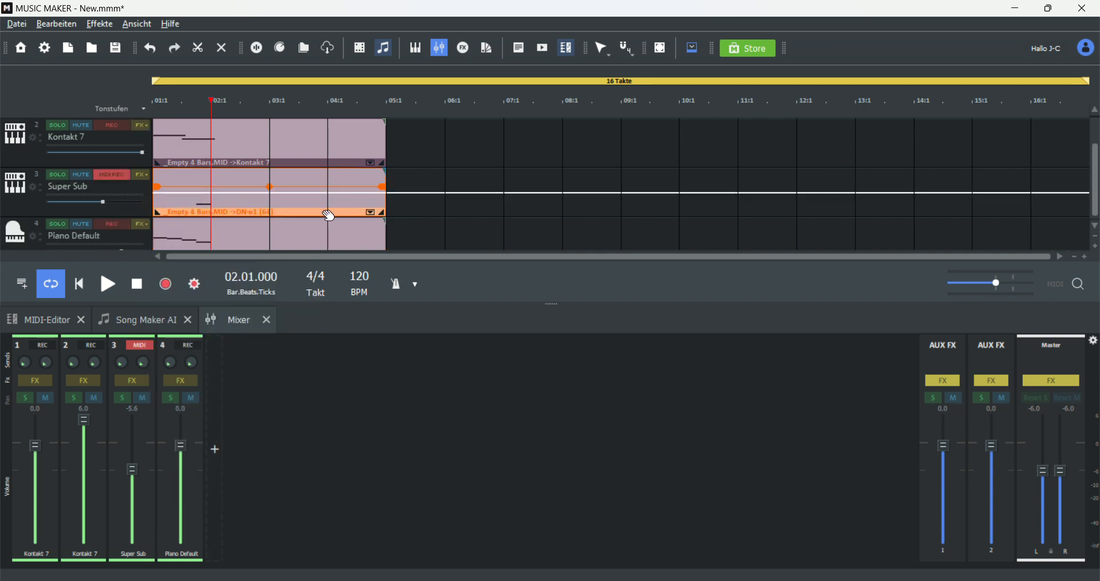
{"action": "left_click", "coordinate": [600, 54]}
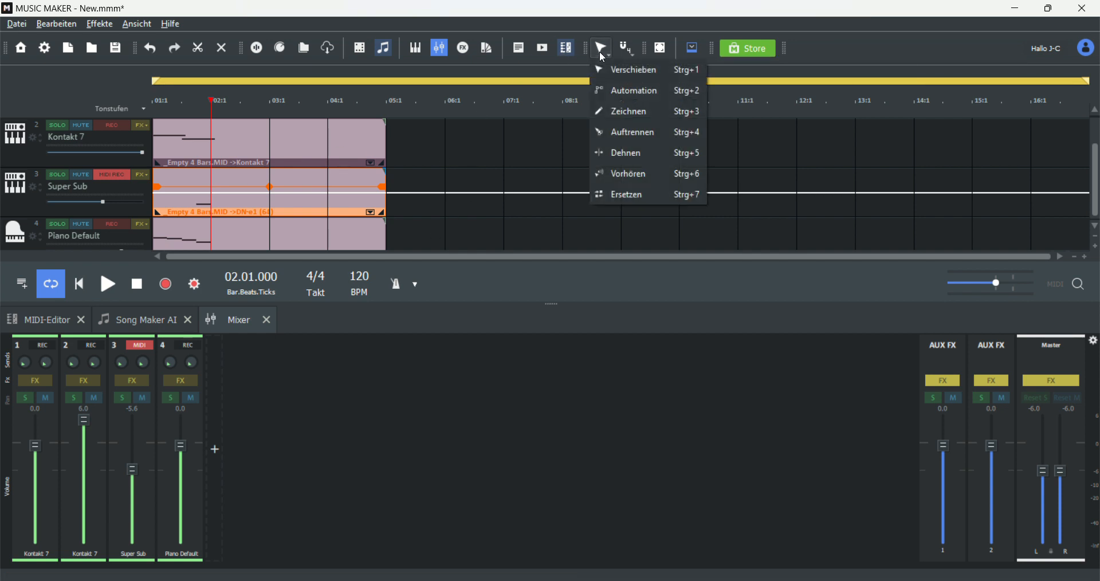
{"action": "left_click", "coordinate": [631, 101]}
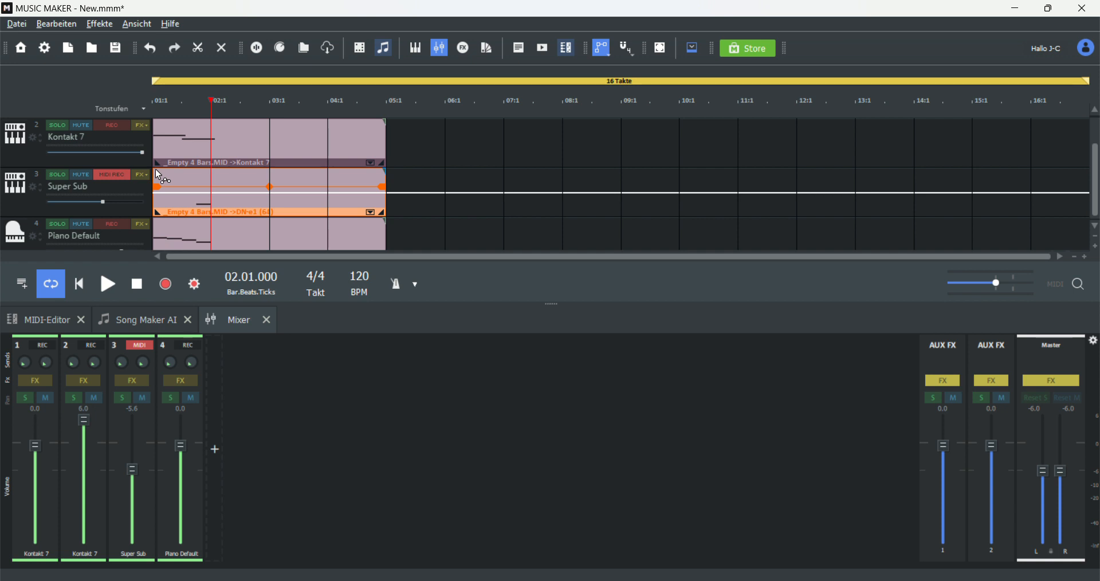
{"action": "left_click_drag", "start_coordinate": [156, 169], "coordinate": [164, 173]}
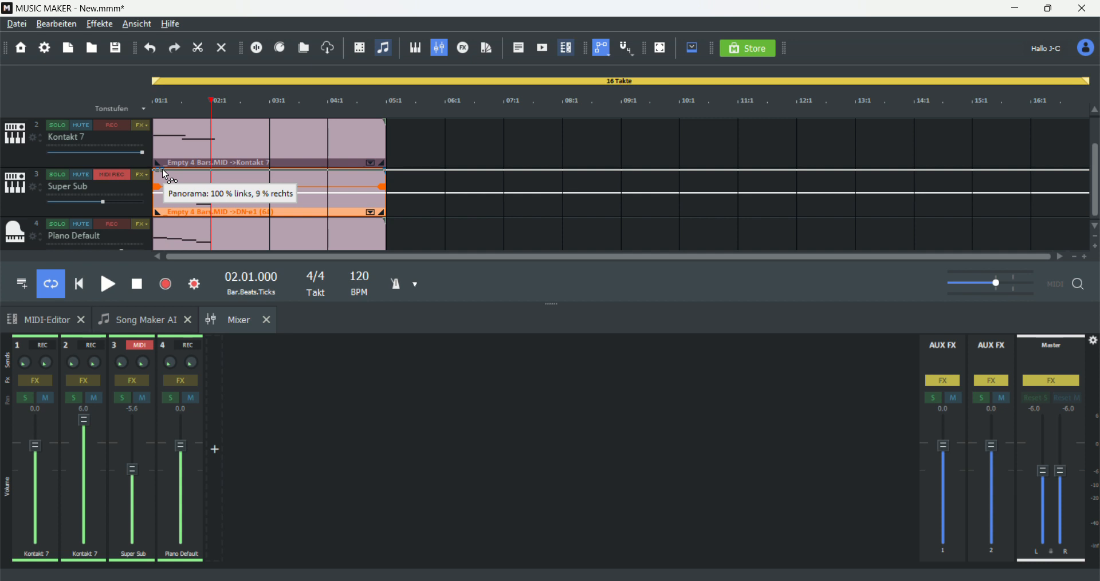
{"action": "mouse_move", "coordinate": [167, 174]}
{"action": "left_mouse_down"}
{"action": "mouse_move", "coordinate": [191, 214]}
{"action": "mouse_move", "coordinate": [214, 167]}
{"action": "left_mouse_up"}
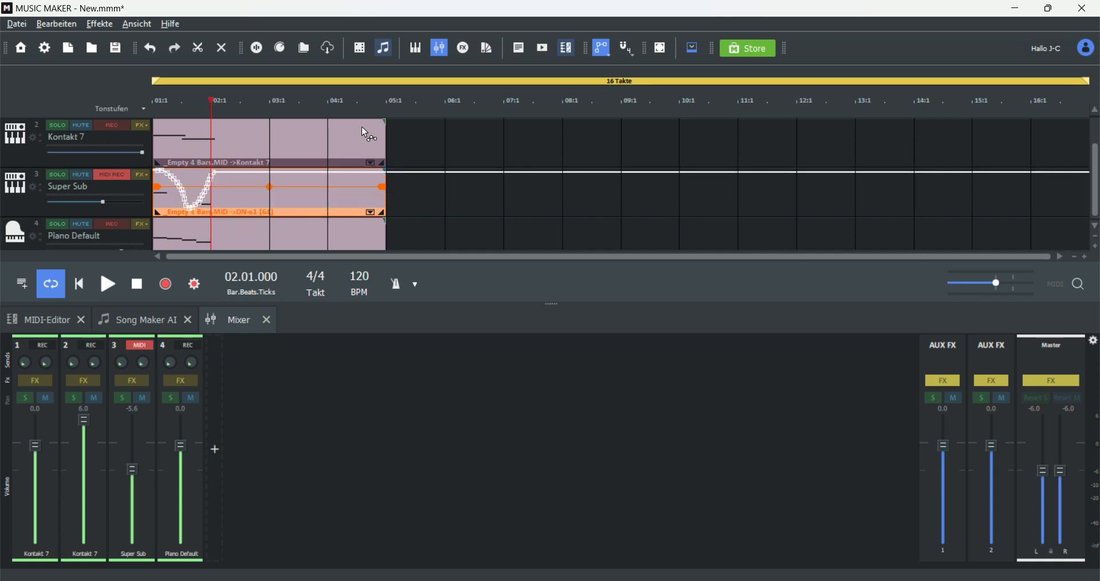
Step: Play the arrangement from the start of bar 1 and stop to audition the pan automation
{"action": "left_click_drag", "start_coordinate": [209, 99], "coordinate": [118, 94]}
{"action": "left_click", "coordinate": [107, 285]}
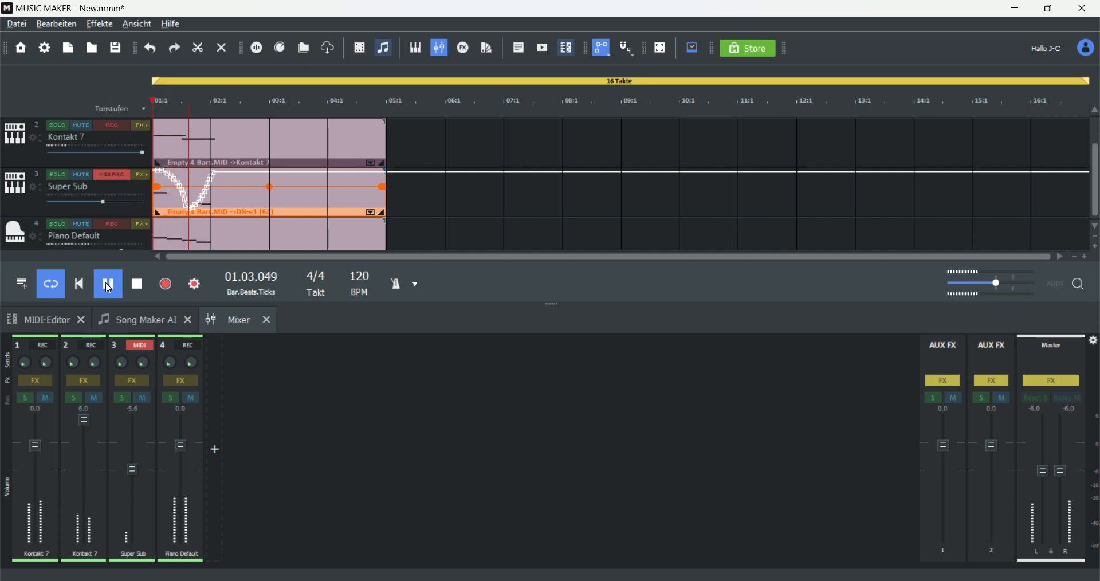
{"action": "left_click", "coordinate": [108, 286]}
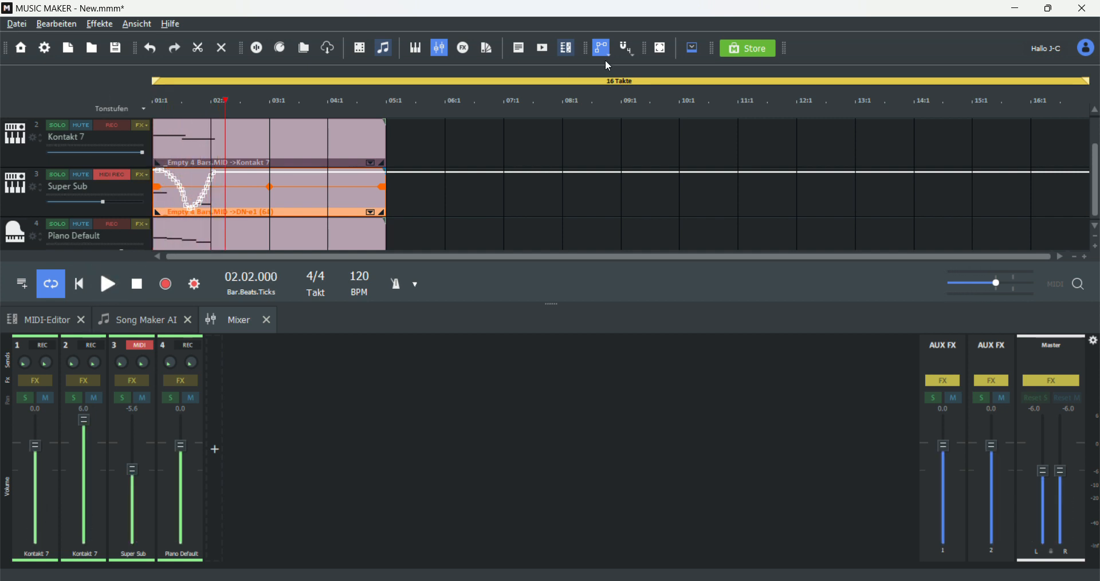
{"action": "scroll", "coordinate": [178, 195], "scroll_direction": "down", "scroll_amount": 1}
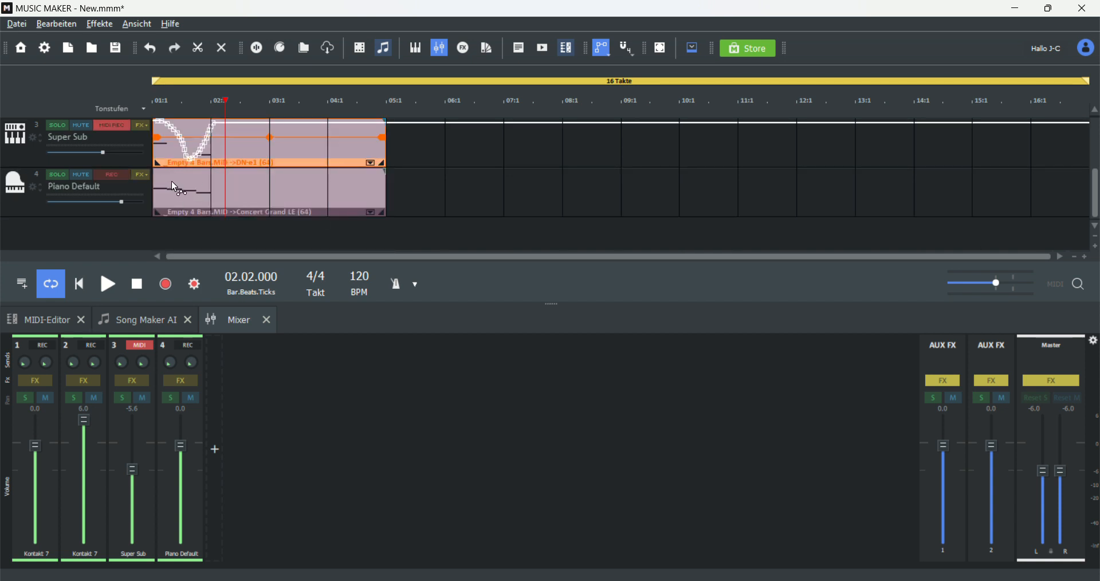
{"action": "scroll", "coordinate": [177, 182], "scroll_direction": "up", "scroll_amount": 1}
{"action": "scroll", "coordinate": [173, 193], "scroll_direction": "up", "scroll_amount": 1}
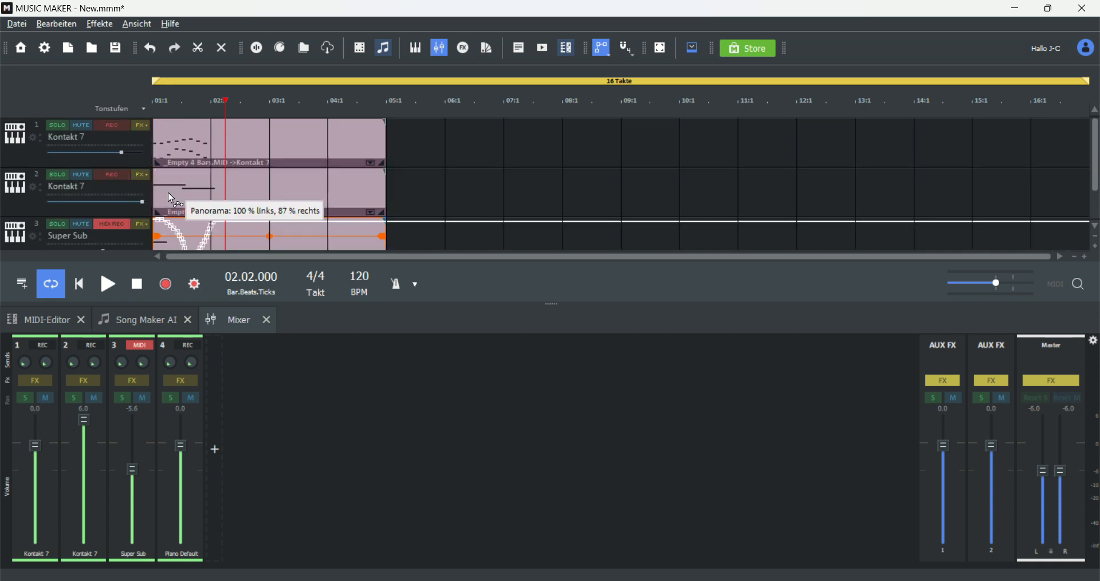
{"action": "scroll", "coordinate": [170, 200], "scroll_direction": "down", "scroll_amount": 1}
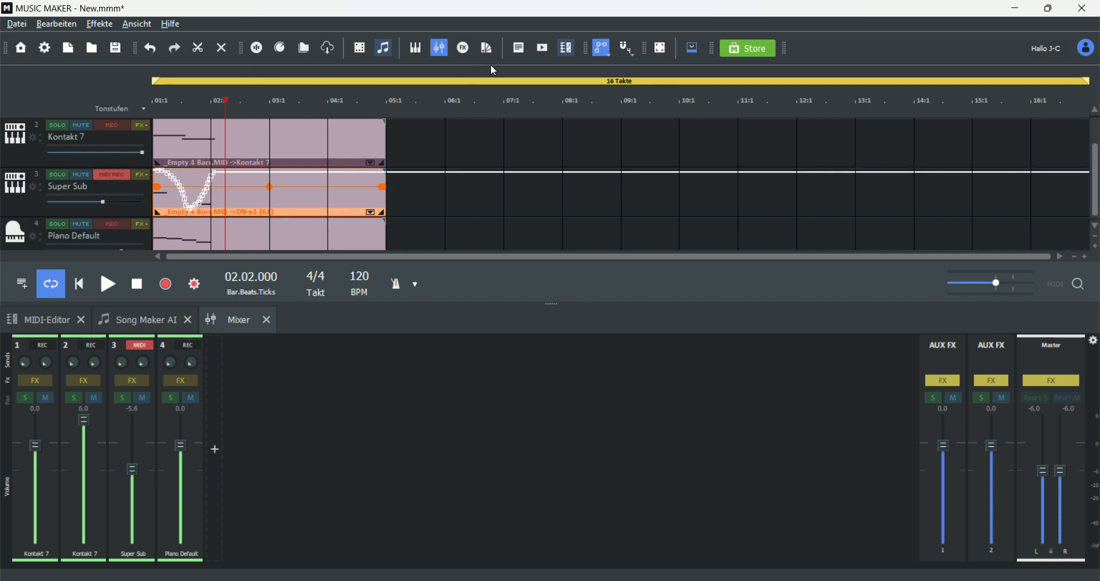
{"action": "scroll", "coordinate": [437, 143], "scroll_direction": "down", "scroll_amount": 1}
{"action": "scroll", "coordinate": [452, 135], "scroll_direction": "up", "scroll_amount": 2}
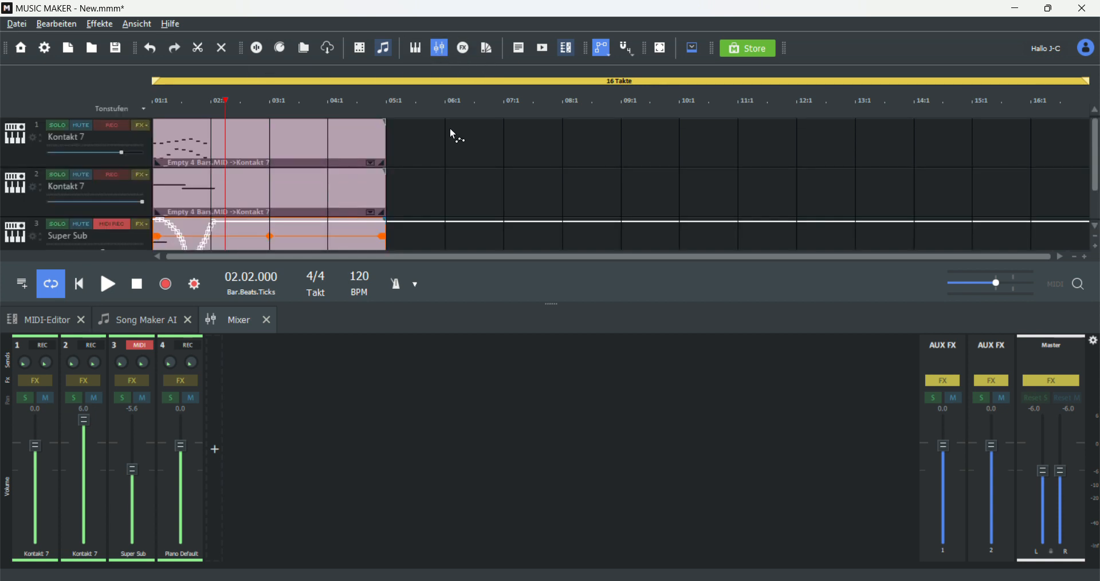
{"action": "scroll", "coordinate": [442, 128], "scroll_direction": "down", "scroll_amount": 1}
Step: Display the Super Sub track's Weiches Filter curve and draw a falling filter sweep across its first bar
{"action": "left_click", "coordinate": [136, 173]}
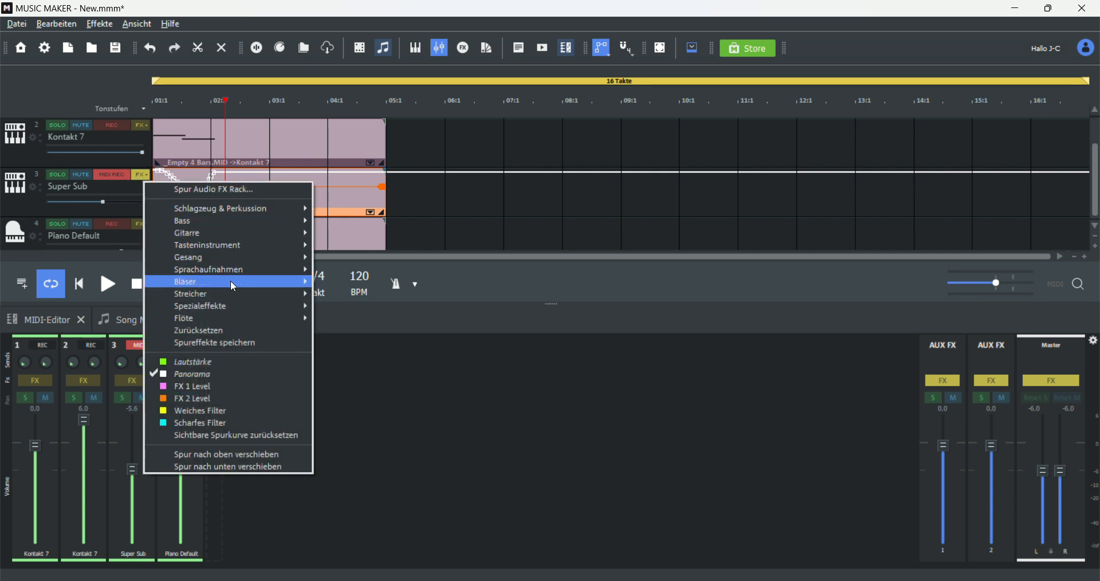
{"action": "left_click", "coordinate": [225, 412]}
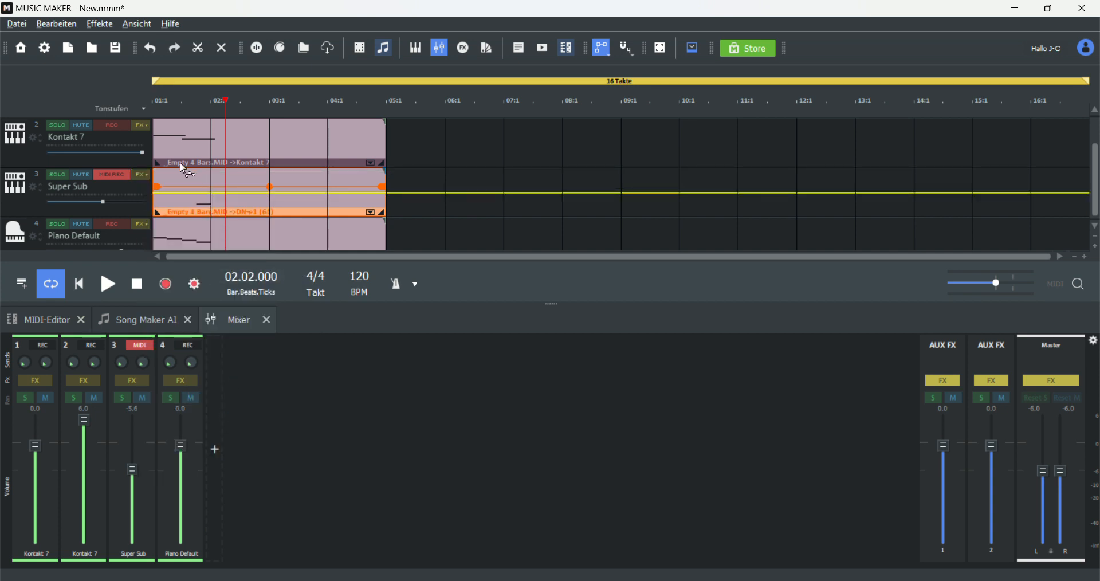
{"action": "mouse_move", "coordinate": [154, 170]}
{"action": "left_mouse_down"}
{"action": "mouse_move", "coordinate": [189, 202]}
{"action": "mouse_move", "coordinate": [202, 204]}
{"action": "mouse_move", "coordinate": [213, 182]}
{"action": "mouse_move", "coordinate": [184, 194]}
{"action": "mouse_move", "coordinate": [158, 174]}
{"action": "mouse_move", "coordinate": [216, 214]}
{"action": "mouse_move", "coordinate": [198, 204]}
{"action": "left_mouse_up"}
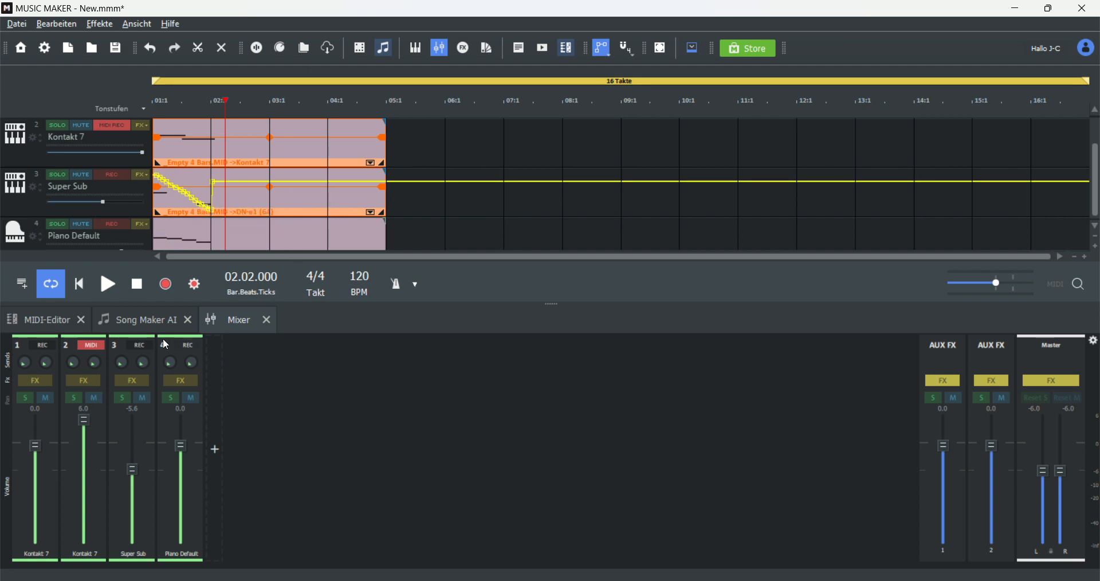
Step: Play the arrangement from the beginning and stop to hear the filter sweep
{"action": "left_click", "coordinate": [139, 275]}
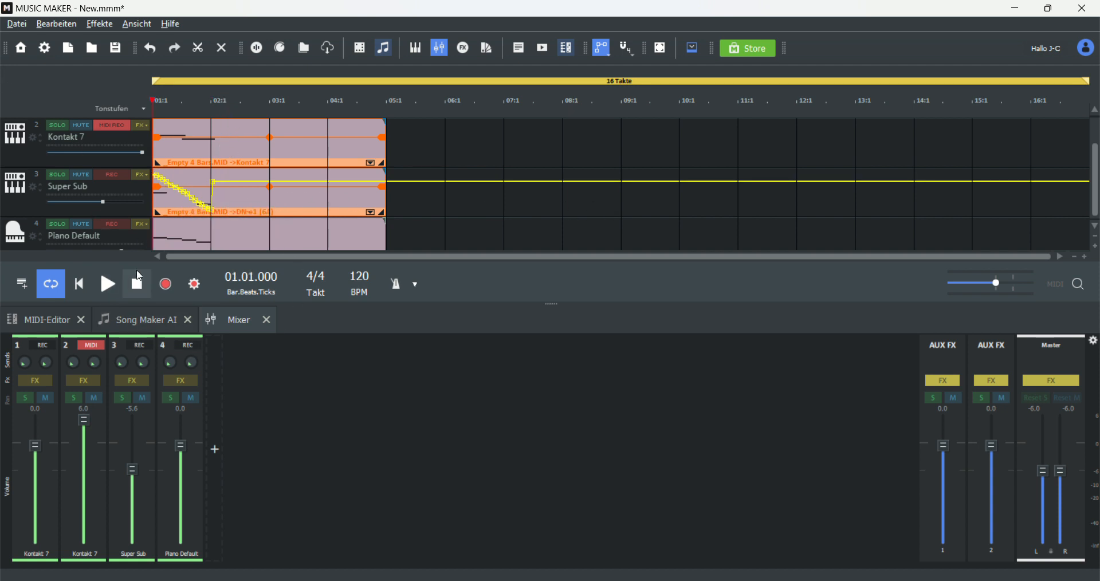
{"action": "left_click", "coordinate": [106, 297]}
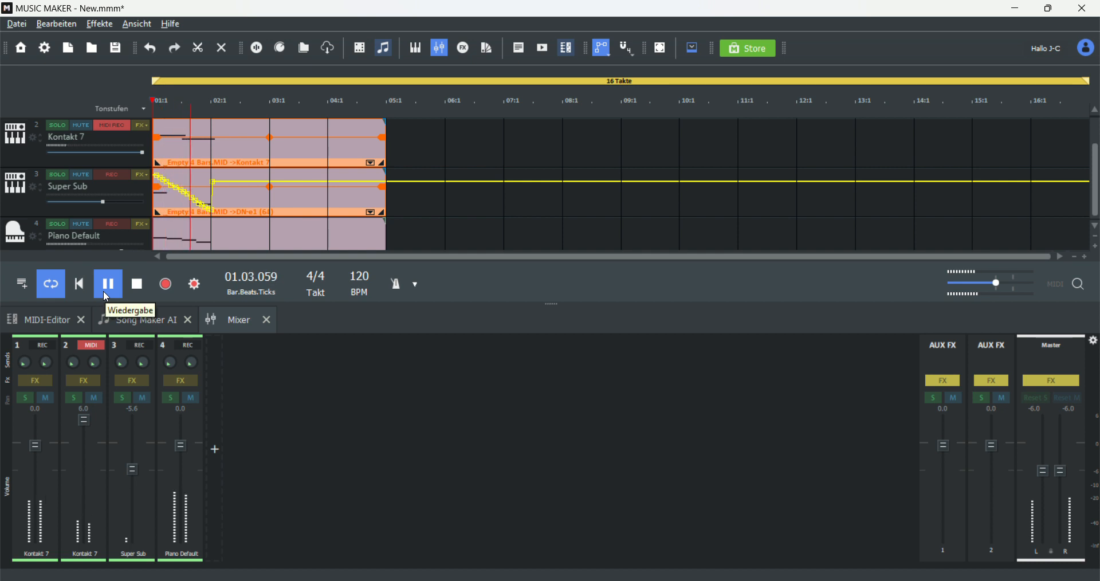
{"action": "left_click", "coordinate": [109, 288]}
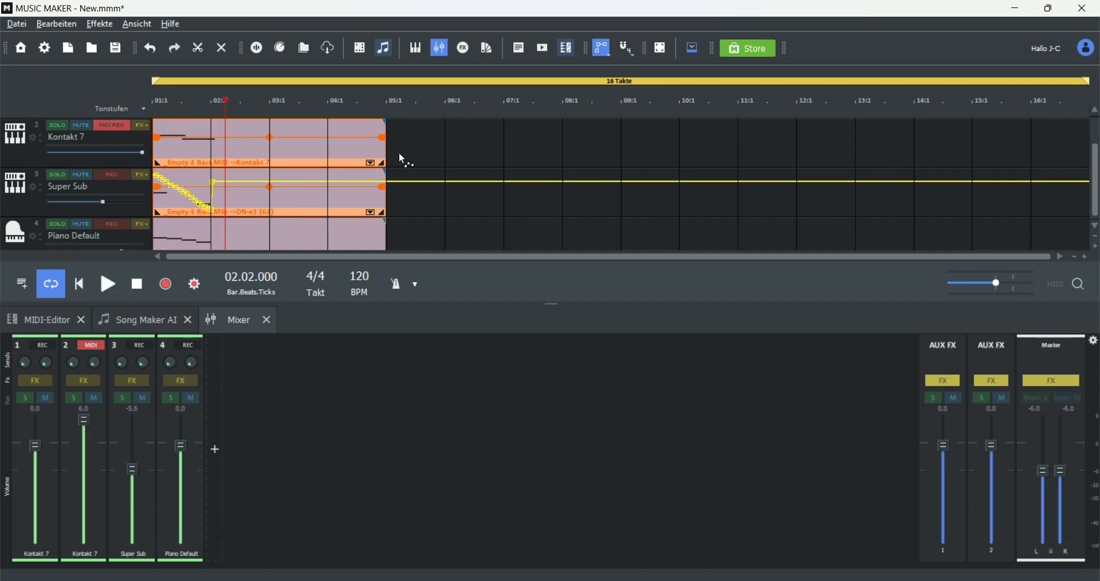
{"action": "mouse_move", "coordinate": [176, 221]}
{"action": "left_mouse_down"}
{"action": "mouse_move", "coordinate": [208, 209]}
{"action": "mouse_move", "coordinate": [193, 212]}
{"action": "mouse_move", "coordinate": [174, 184]}
{"action": "mouse_move", "coordinate": [220, 224]}
{"action": "left_mouse_up"}
{"action": "scroll", "coordinate": [228, 213], "scroll_direction": "up", "scroll_amount": 1}
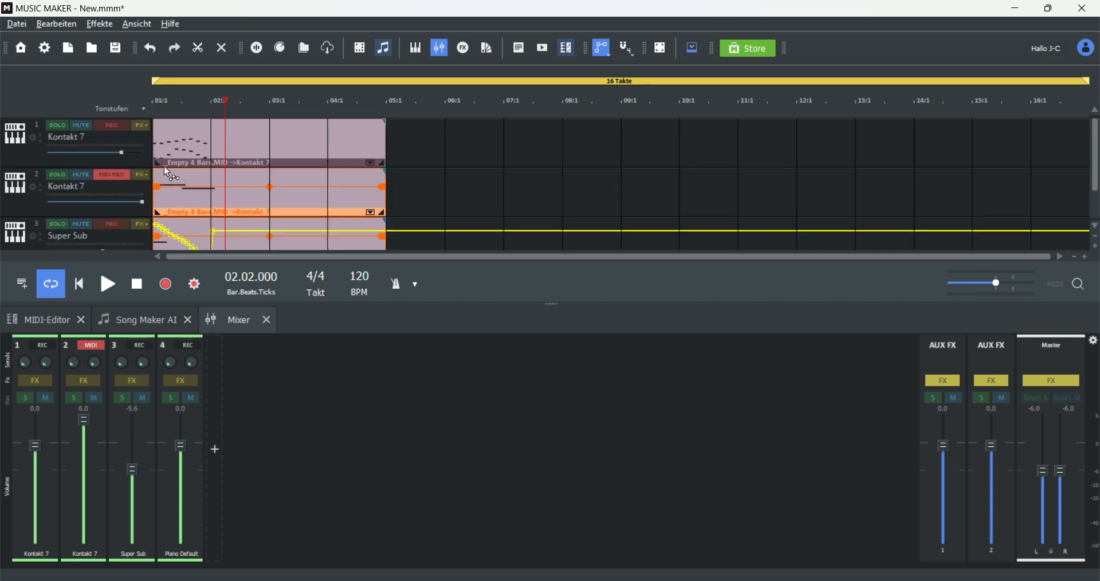
{"action": "scroll", "coordinate": [167, 168], "scroll_direction": "down", "scroll_amount": 1}
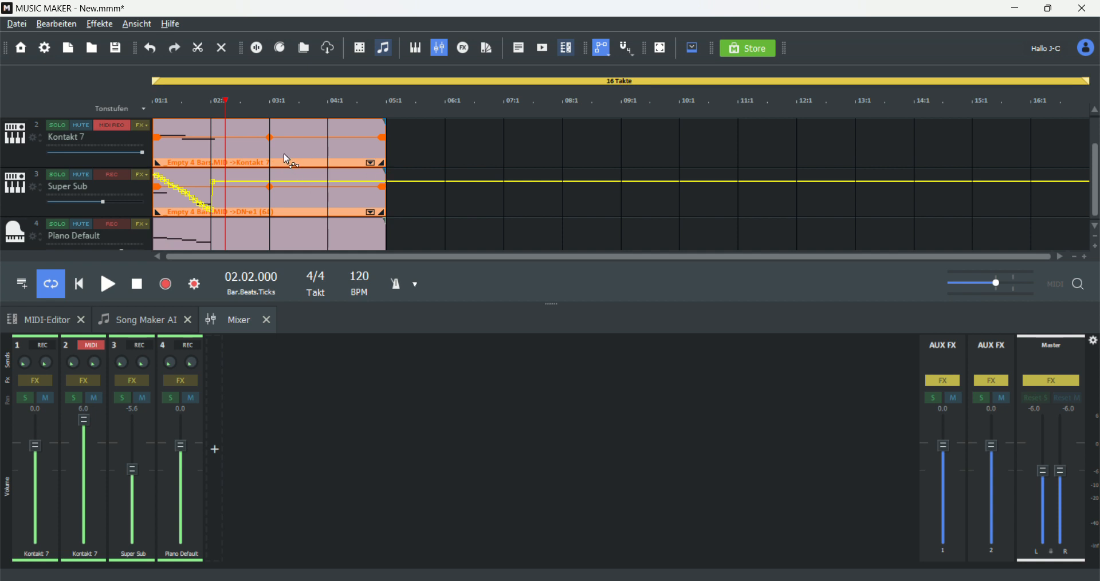
{"action": "scroll", "coordinate": [240, 202], "scroll_direction": "down", "scroll_amount": 1}
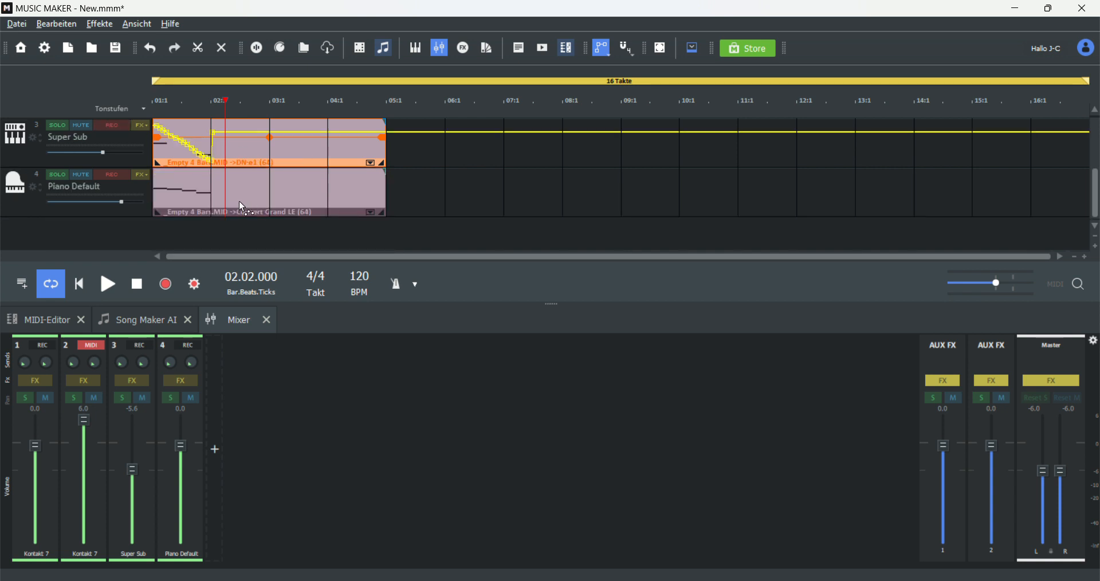
{"action": "scroll", "coordinate": [165, 234], "scroll_direction": "up", "scroll_amount": 1}
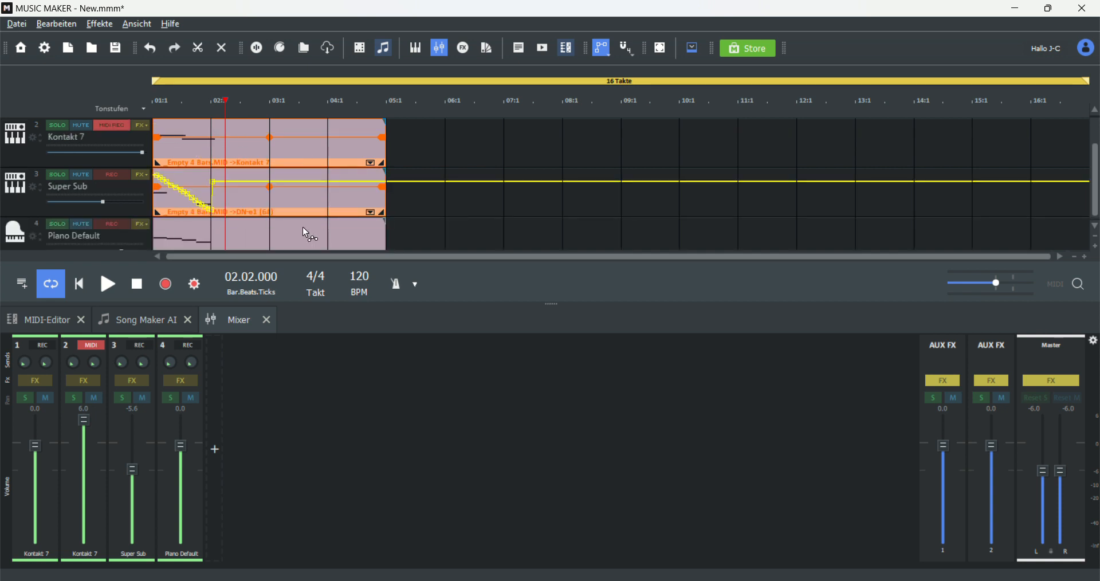
{"action": "right_click", "coordinate": [191, 190]}
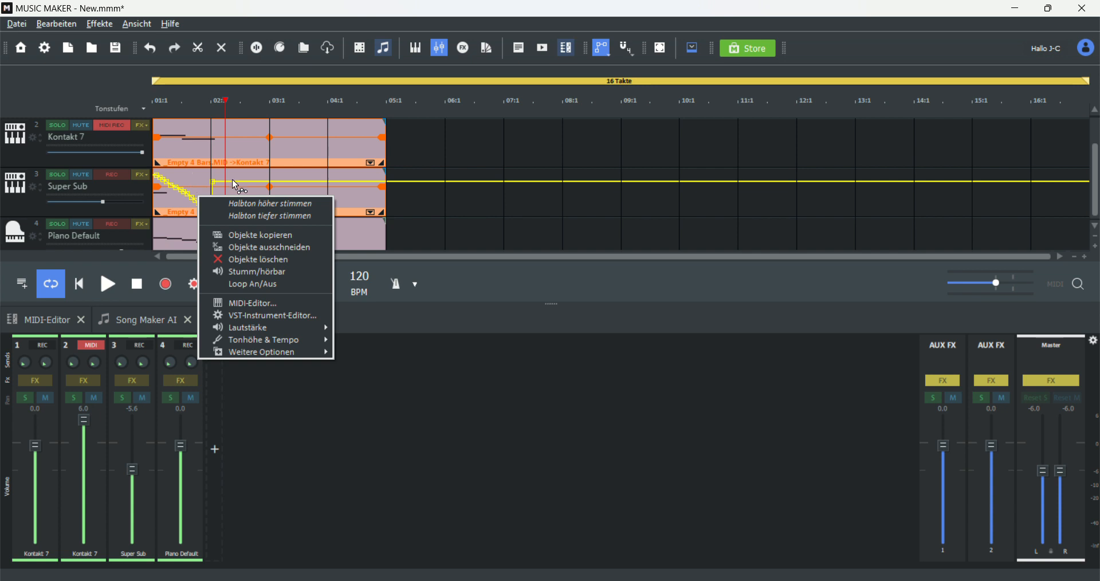
{"action": "left_click", "coordinate": [161, 183]}
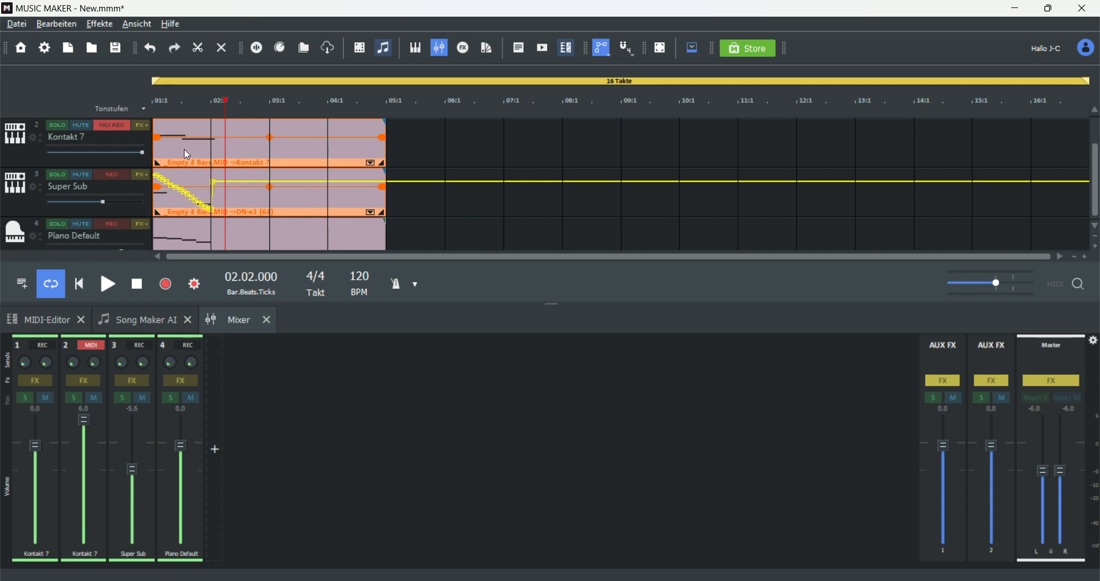
{"action": "scroll", "coordinate": [161, 182], "scroll_direction": "down", "scroll_amount": 1}
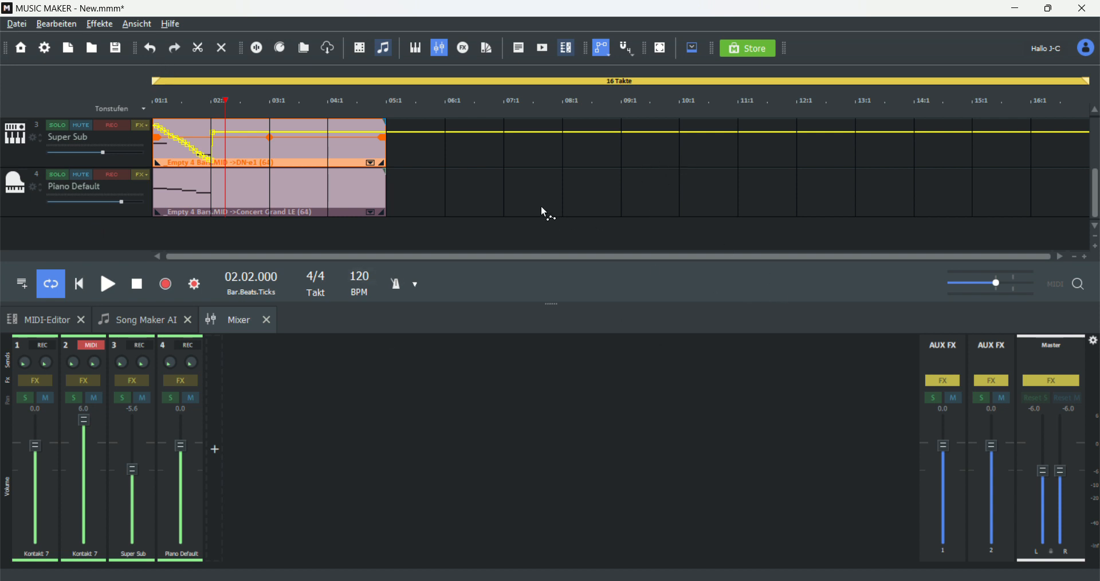
{"action": "scroll", "coordinate": [155, 239], "scroll_direction": "up", "scroll_amount": 2}
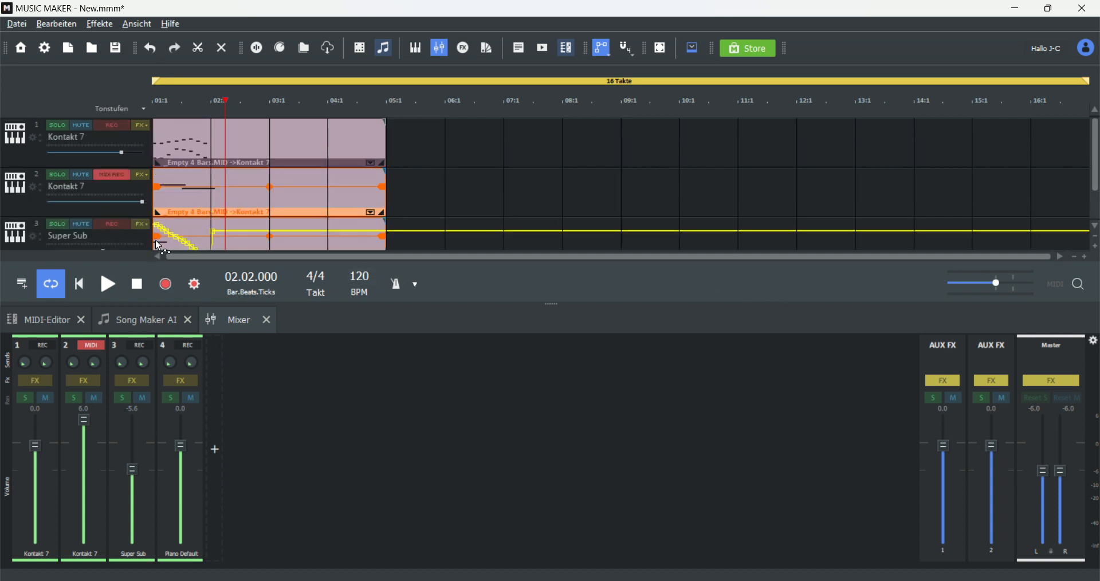
{"action": "scroll", "coordinate": [155, 239], "scroll_direction": "down", "scroll_amount": 2}
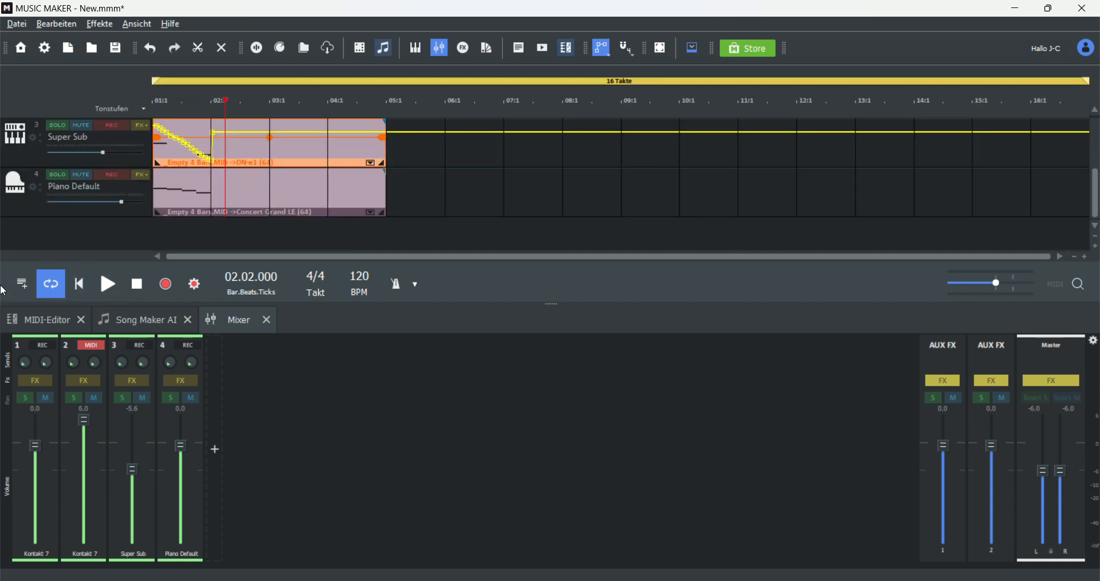
Step: Add a fifth track and load Kontakt 7 as its instrument
{"action": "left_click", "coordinate": [21, 283]}
{"action": "scroll", "coordinate": [58, 224], "scroll_direction": "down", "scroll_amount": 1}
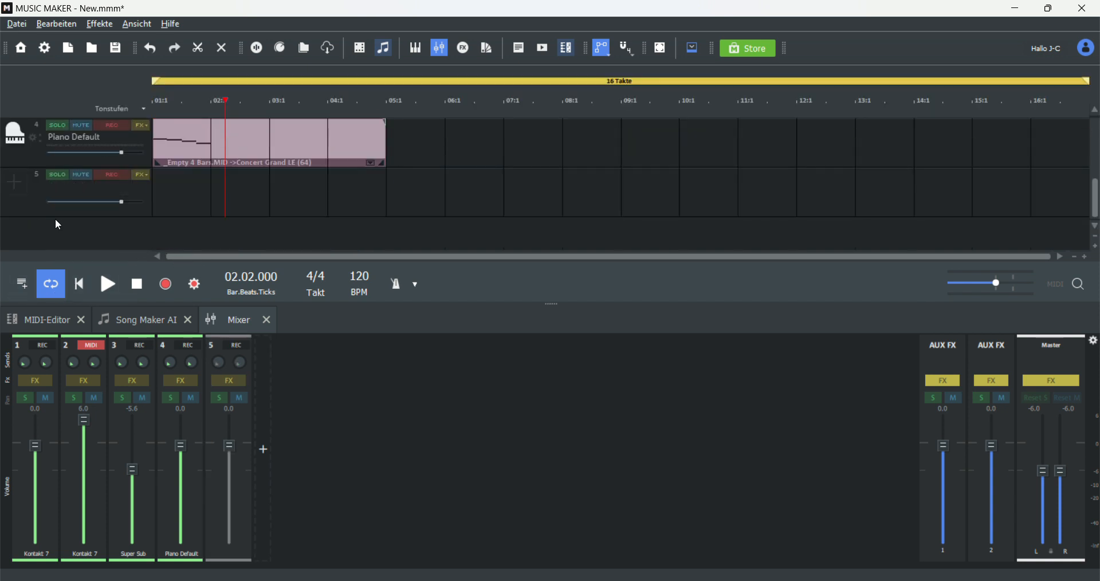
{"action": "left_click", "coordinate": [15, 184]}
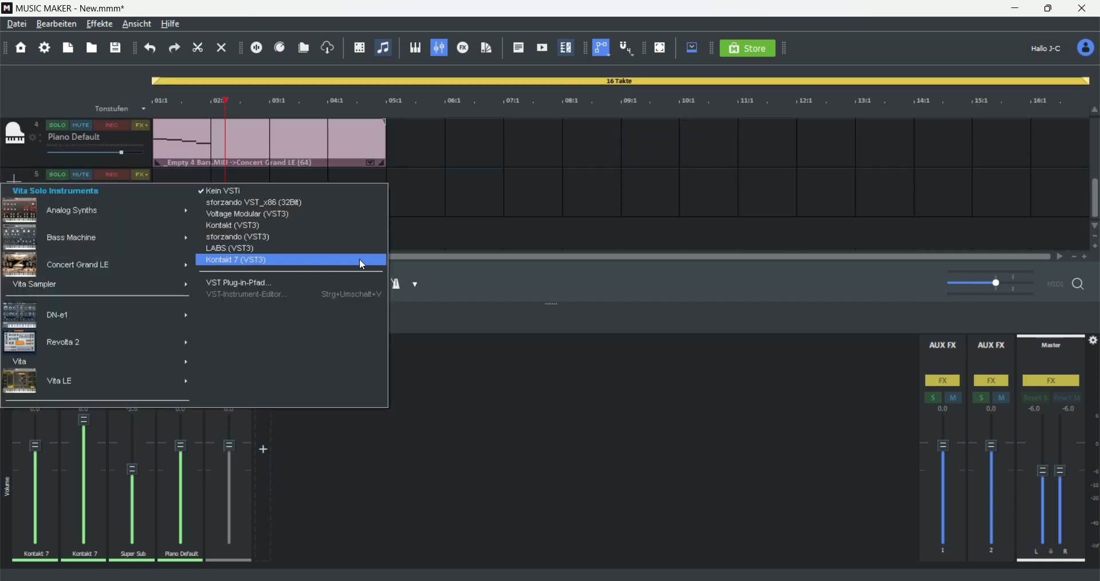
{"action": "left_click", "coordinate": [272, 248]}
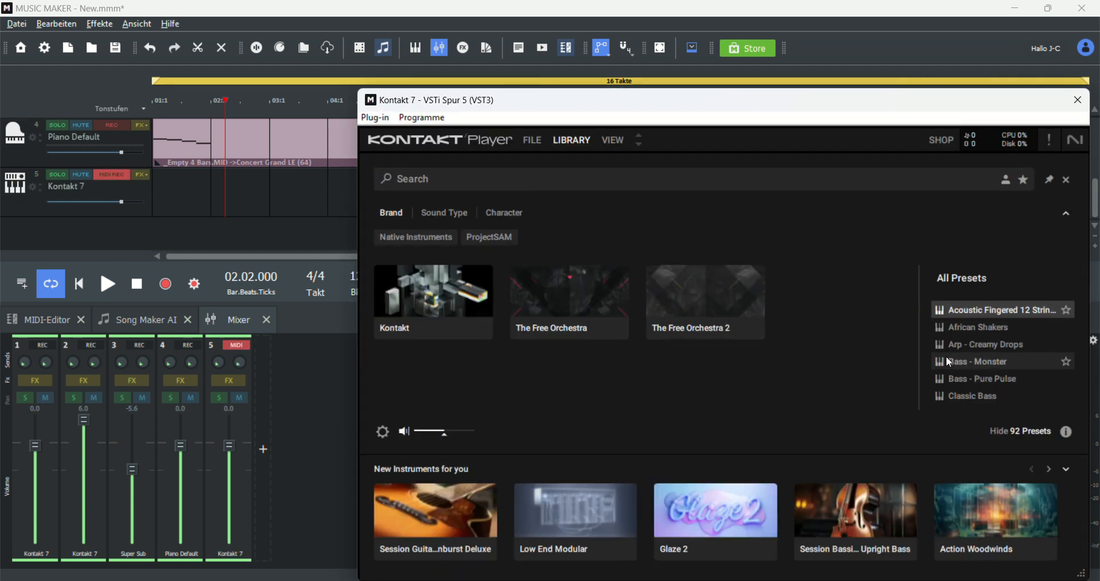
Step: Load the Drum Machines - DrumTraks preset from Kontakt's preset list
{"action": "scroll", "coordinate": [951, 360], "scroll_direction": "down", "scroll_amount": 20}
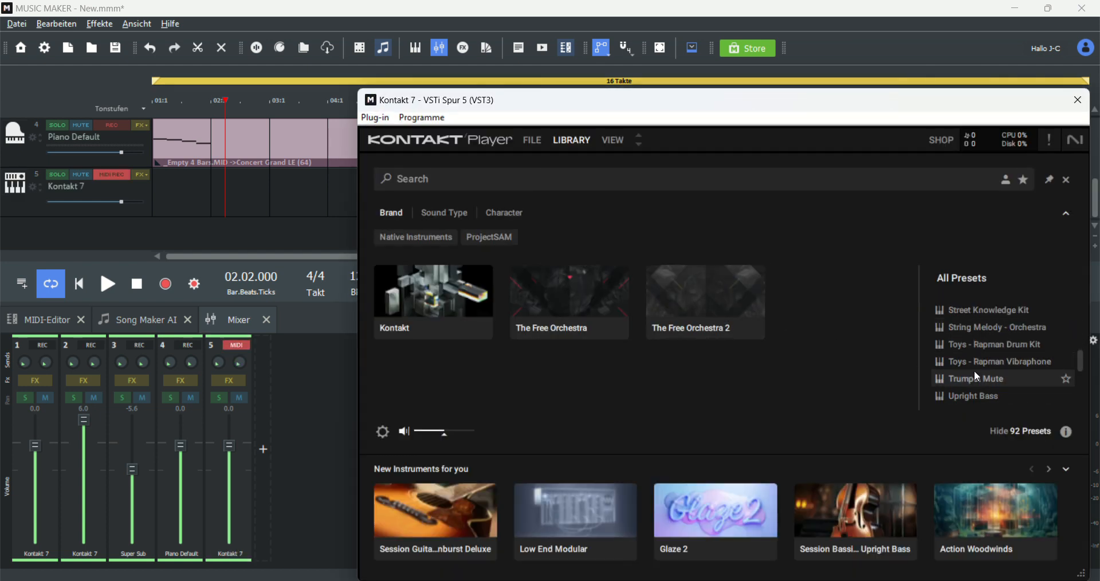
{"action": "scroll", "coordinate": [976, 374], "scroll_direction": "down", "scroll_amount": 5}
{"action": "scroll", "coordinate": [989, 389], "scroll_direction": "up", "scroll_amount": 6}
{"action": "scroll", "coordinate": [989, 377], "scroll_direction": "down", "scroll_amount": 2}
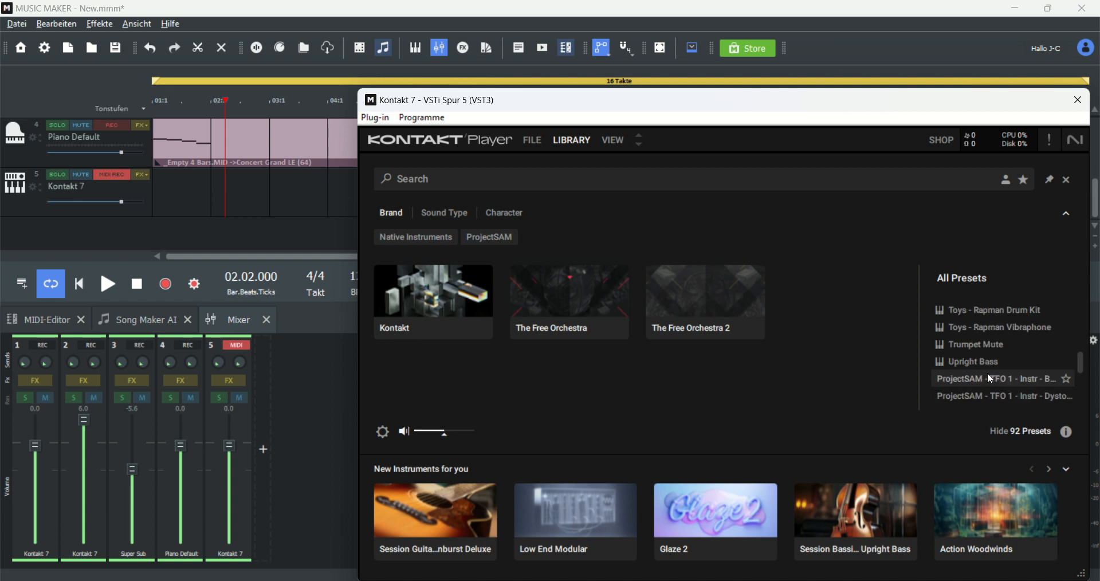
{"action": "scroll", "coordinate": [989, 378], "scroll_direction": "up", "scroll_amount": 10}
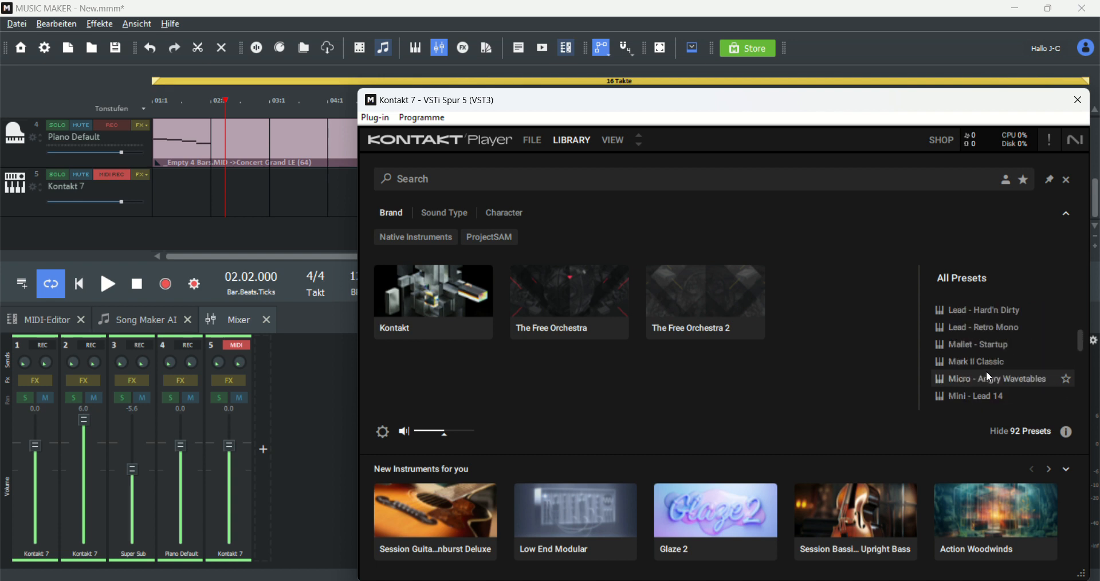
{"action": "scroll", "coordinate": [985, 373], "scroll_direction": "up", "scroll_amount": 10}
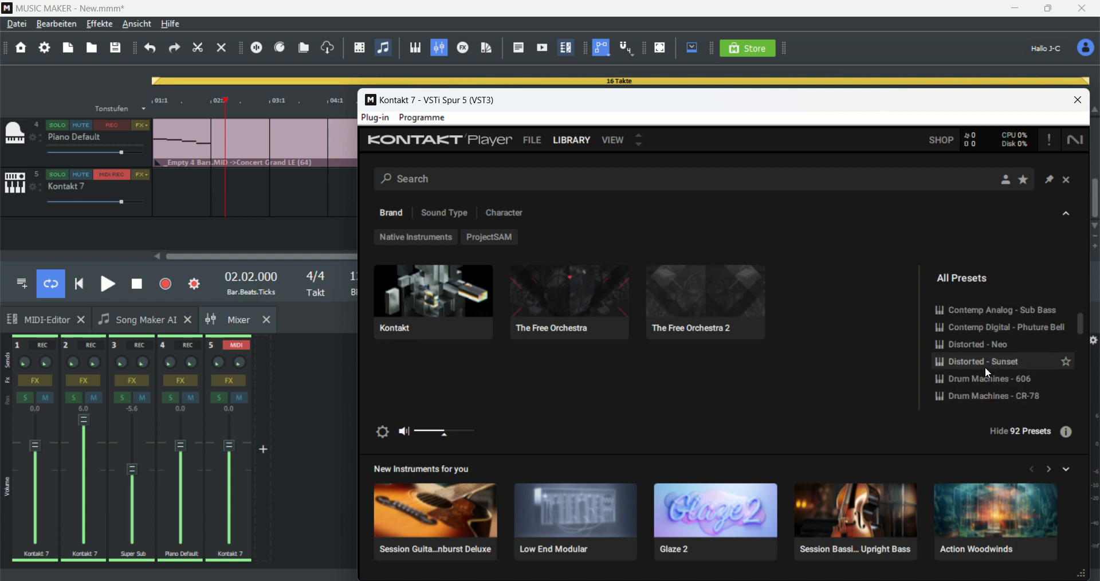
{"action": "scroll", "coordinate": [985, 367], "scroll_direction": "down", "scroll_amount": 2}
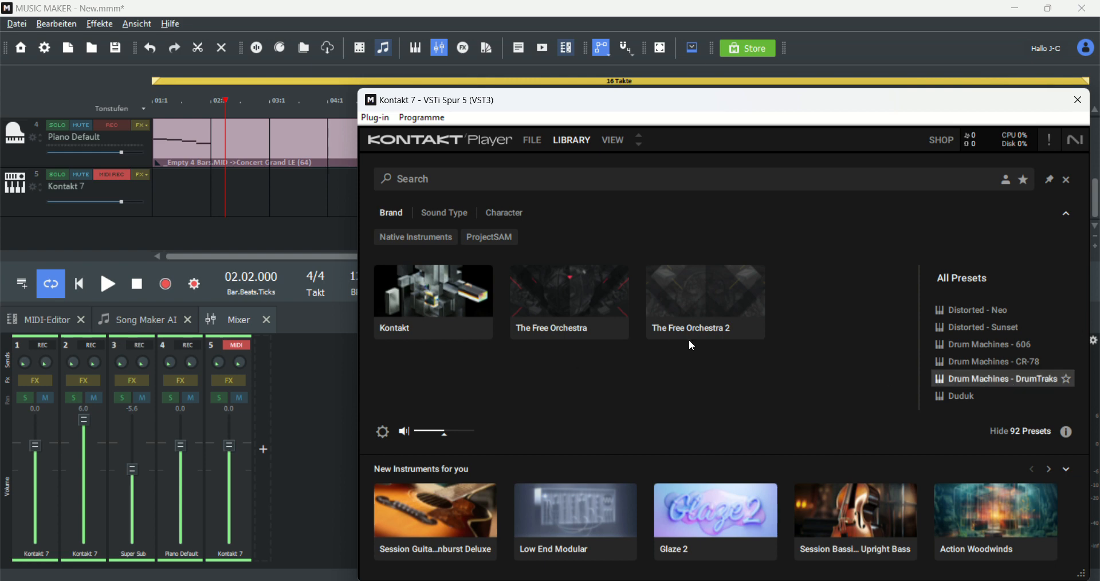
{"action": "double_click", "coordinate": [947, 378]}
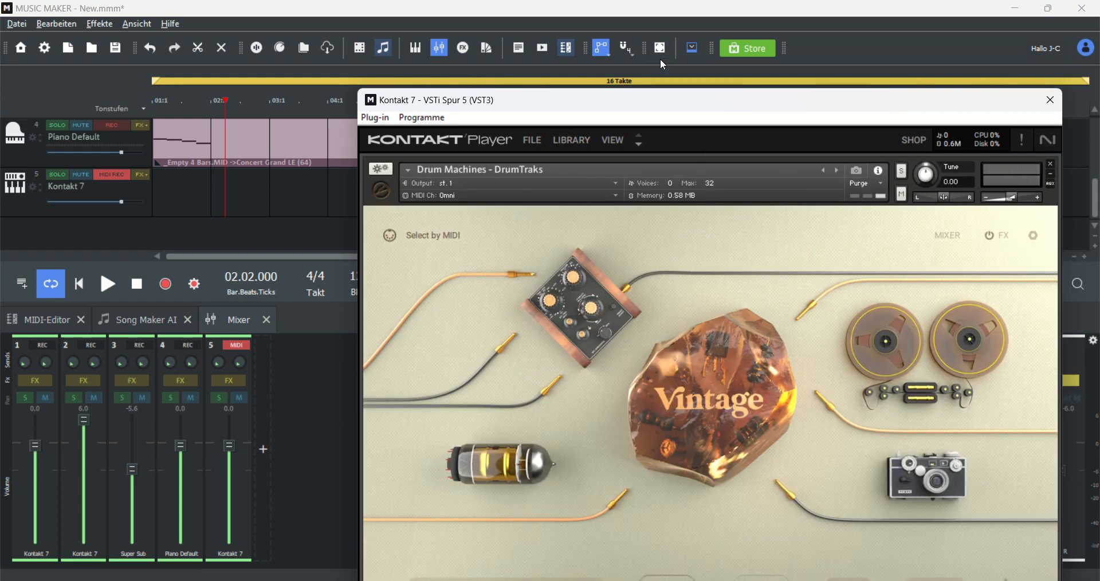
Step: Reposition the Kontakt window and close the Notepad++ installer download window
{"action": "left_click_drag", "start_coordinate": [663, 102], "coordinate": [617, 54]}
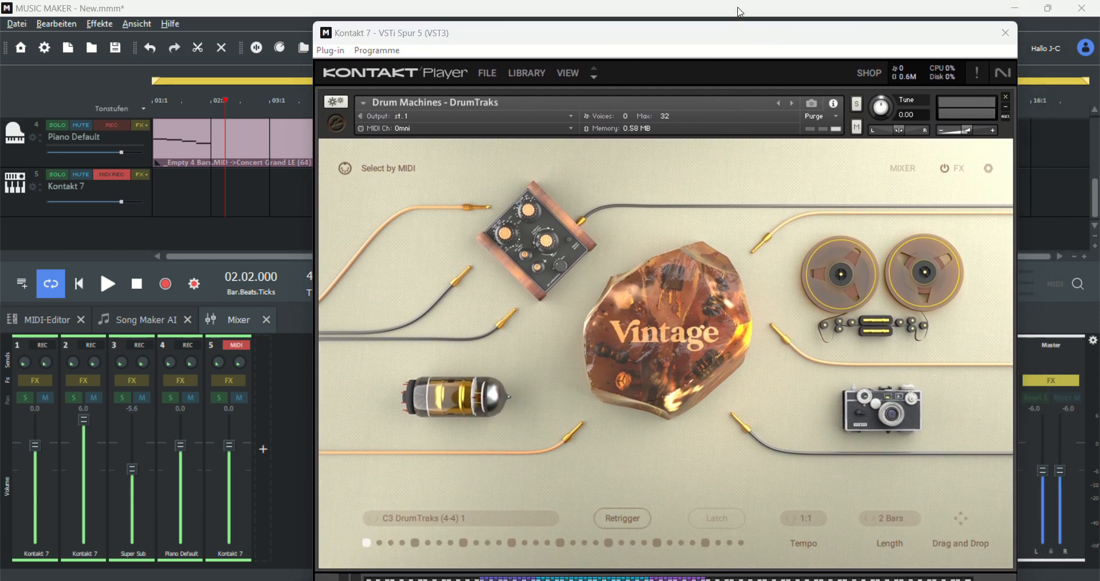
{"action": "left_click_drag", "start_coordinate": [733, 32], "coordinate": [740, 18]}
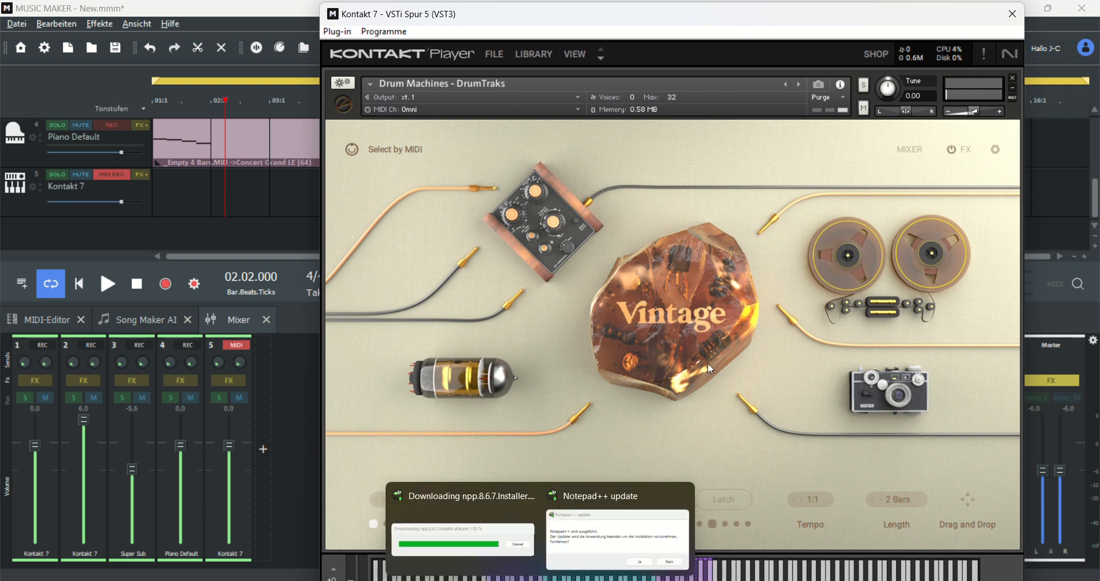
{"action": "mouse_move", "coordinate": [533, 505]}
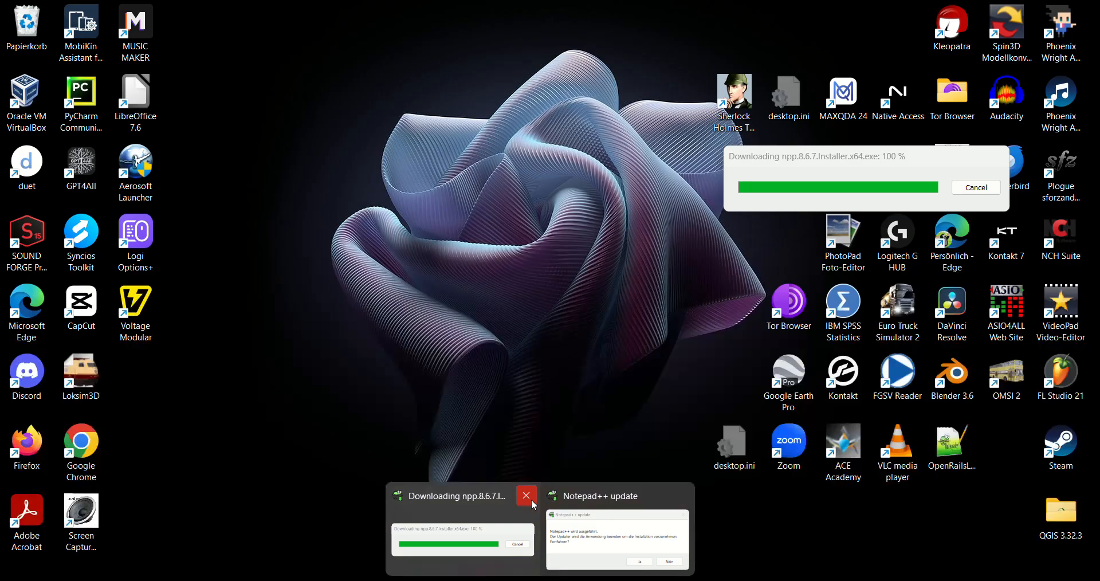
{"action": "left_click", "coordinate": [532, 502]}
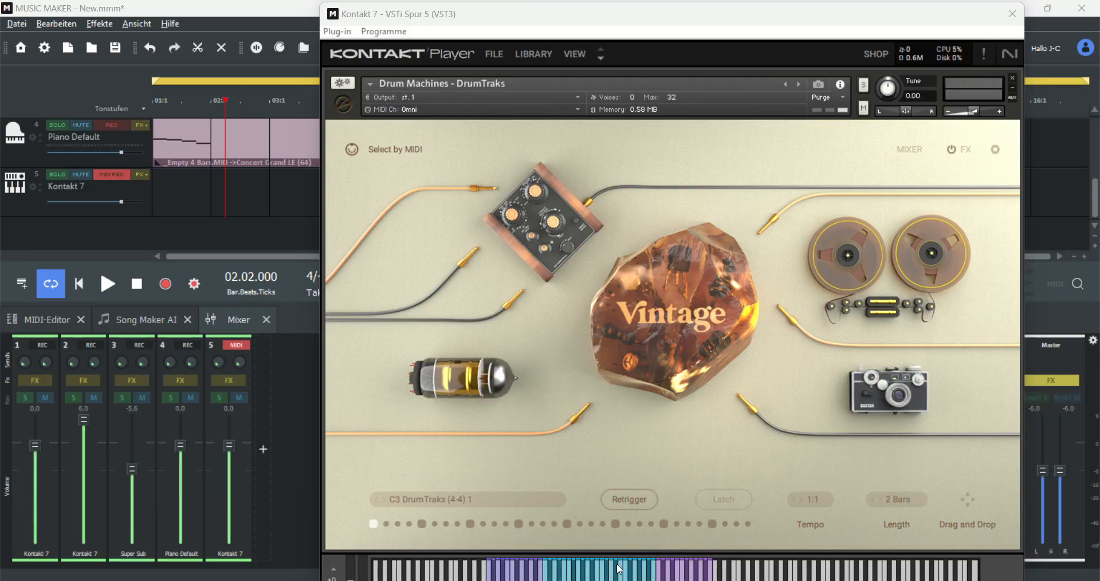
Step: Audition the DrumTraks preset on Kontakt's keyboard, then close the plugin window
{"action": "left_click", "coordinate": [619, 569]}
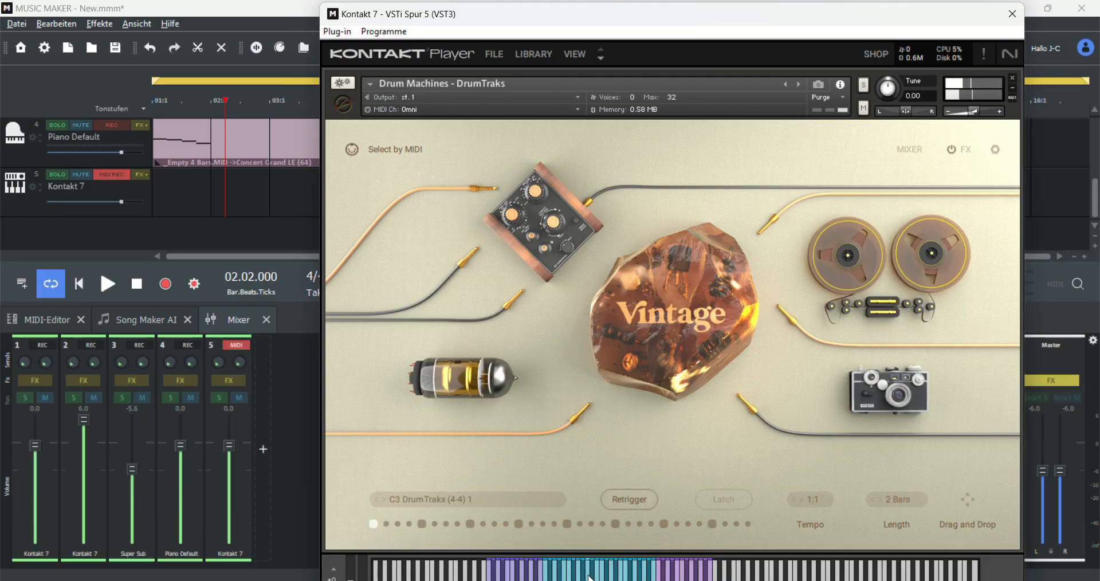
{"action": "left_click", "coordinate": [595, 578]}
{"action": "left_click", "coordinate": [594, 578]}
{"action": "left_click", "coordinate": [594, 578]}
{"action": "left_click", "coordinate": [594, 577]}
{"action": "left_click", "coordinate": [567, 577]}
{"action": "left_click", "coordinate": [571, 578]}
{"action": "left_click", "coordinate": [600, 577]}
{"action": "left_click", "coordinate": [531, 576]}
{"action": "left_click", "coordinate": [1013, 14]}
Step: Create an empty 4-bar MIDI object on the new Kontakt 7 track
{"action": "right_click", "coordinate": [198, 194]}
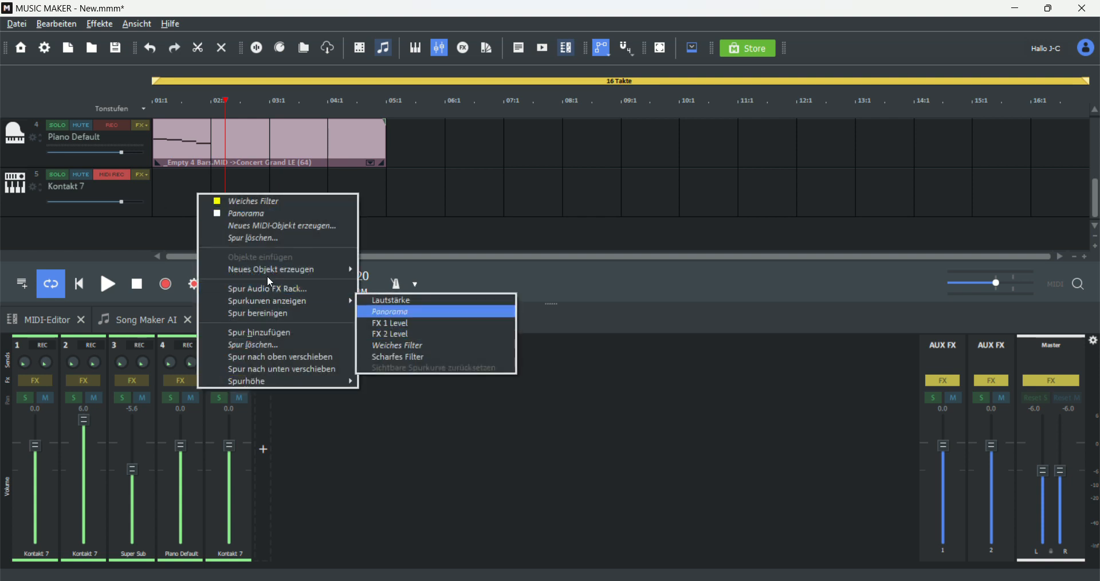
{"action": "mouse_move", "coordinate": [311, 270]}
{"action": "left_click", "coordinate": [412, 281]}
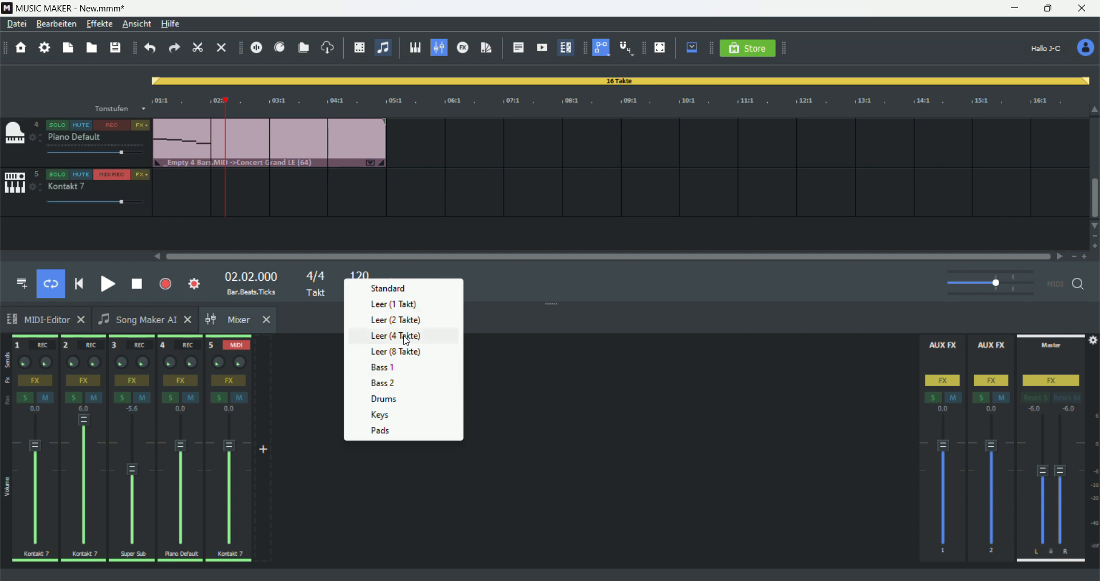
{"action": "left_click", "coordinate": [408, 339]}
Step: Switch to the selection mouse mode and move the new object to start at bar 1
{"action": "left_click", "coordinate": [226, 192]}
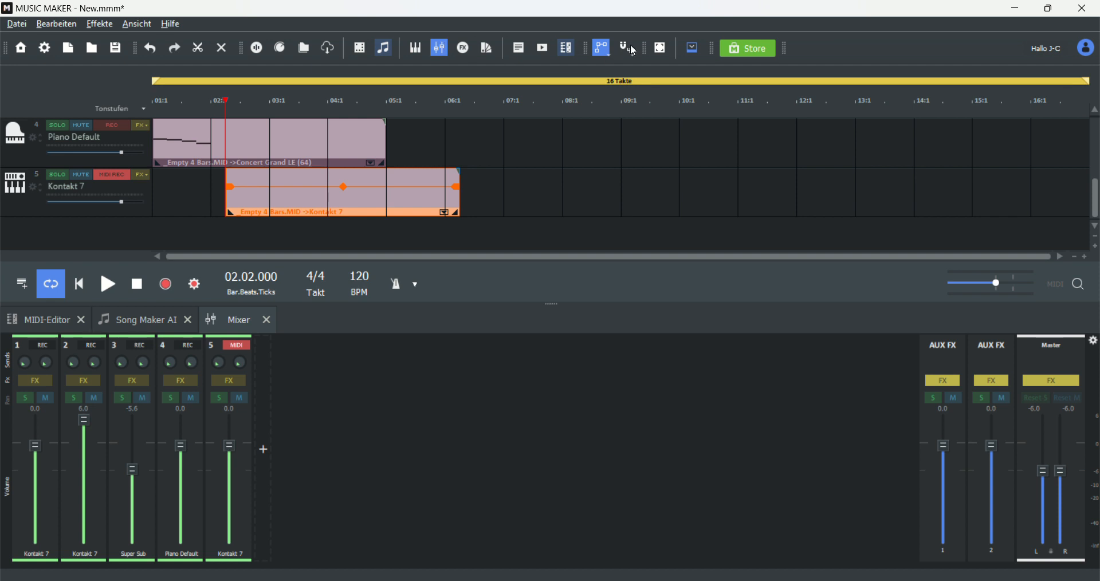
{"action": "left_click", "coordinate": [600, 53]}
{"action": "left_click", "coordinate": [610, 67]}
{"action": "left_click_drag", "start_coordinate": [363, 194], "coordinate": [277, 199]}
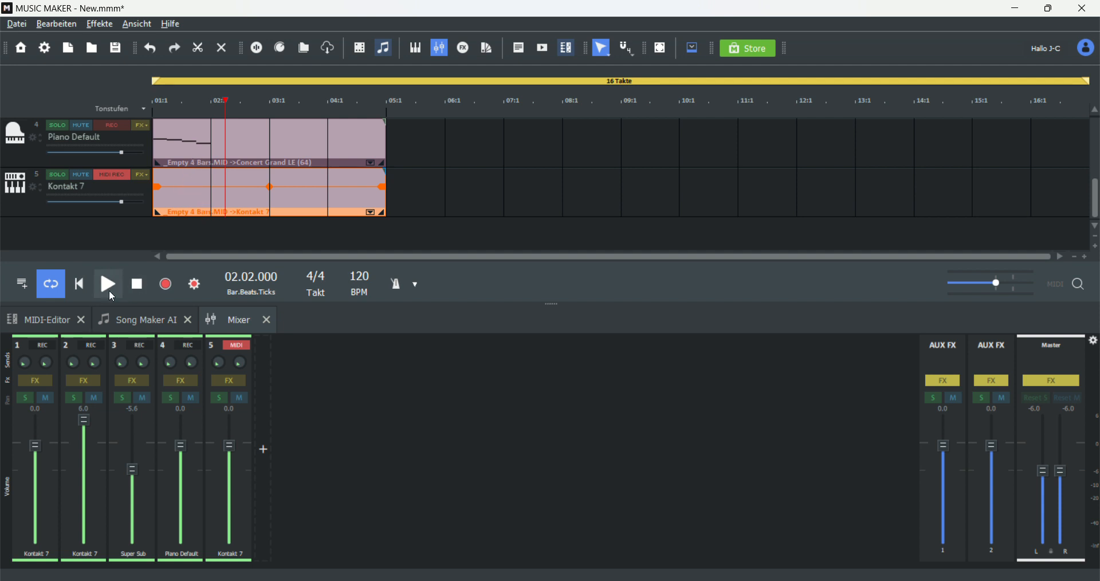
Step: Open the MIDI editor and draw four quarter-note hits on one drum key across the first bar
{"action": "left_click", "coordinate": [49, 322]}
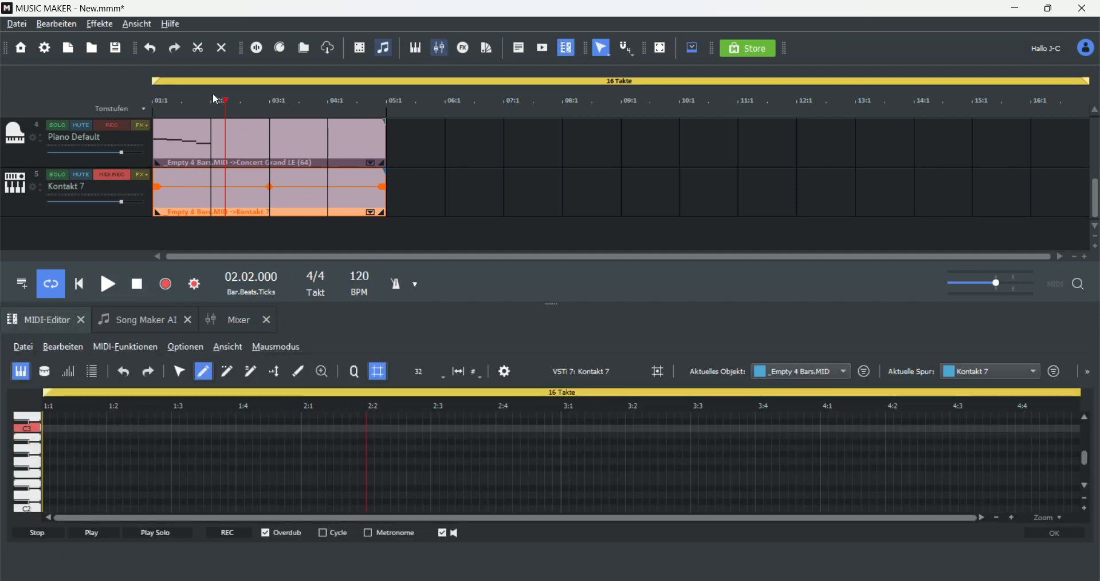
{"action": "left_click_drag", "start_coordinate": [223, 98], "coordinate": [34, 85]}
{"action": "left_click", "coordinate": [53, 475]}
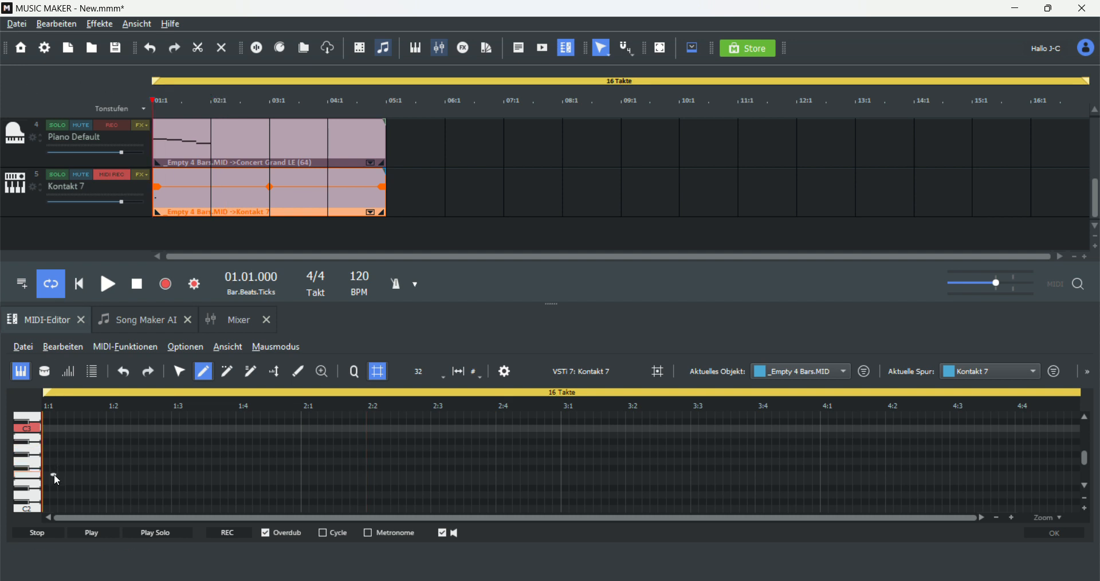
{"action": "left_click_drag", "start_coordinate": [53, 476], "coordinate": [1, 474]}
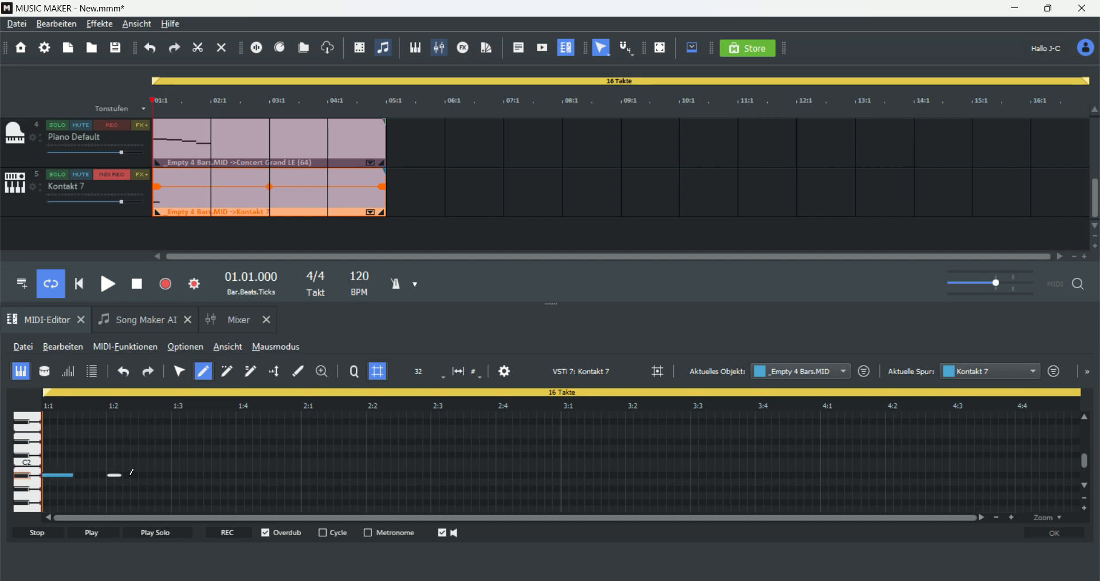
{"action": "left_click_drag", "start_coordinate": [173, 475], "coordinate": [268, 473]}
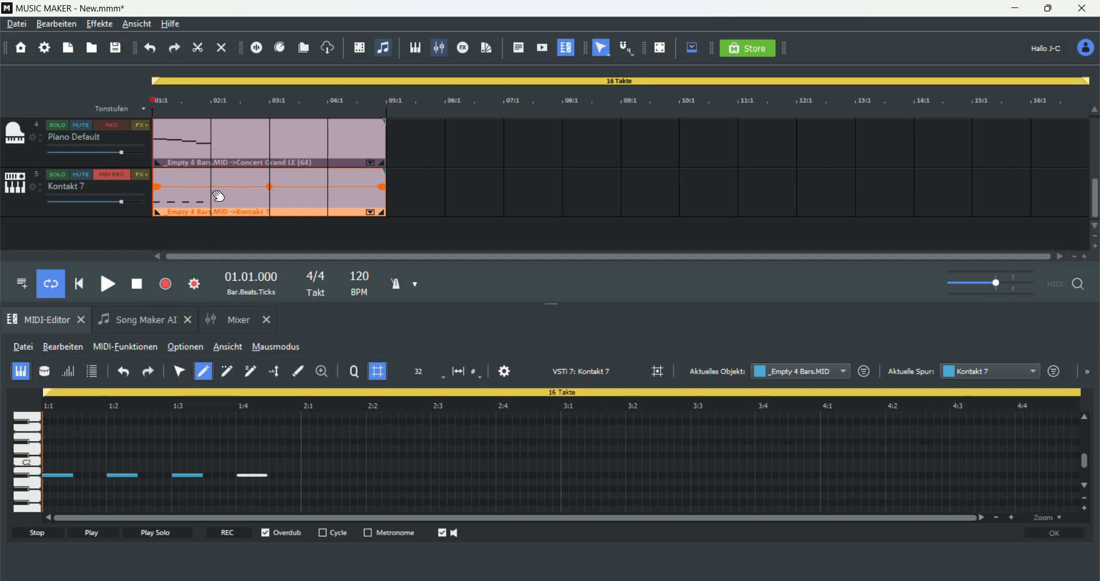
Step: Show track 5's Weiches Filter curve and draw a filter sweep across its first bar in Automation mode
{"action": "left_click", "coordinate": [145, 176]}
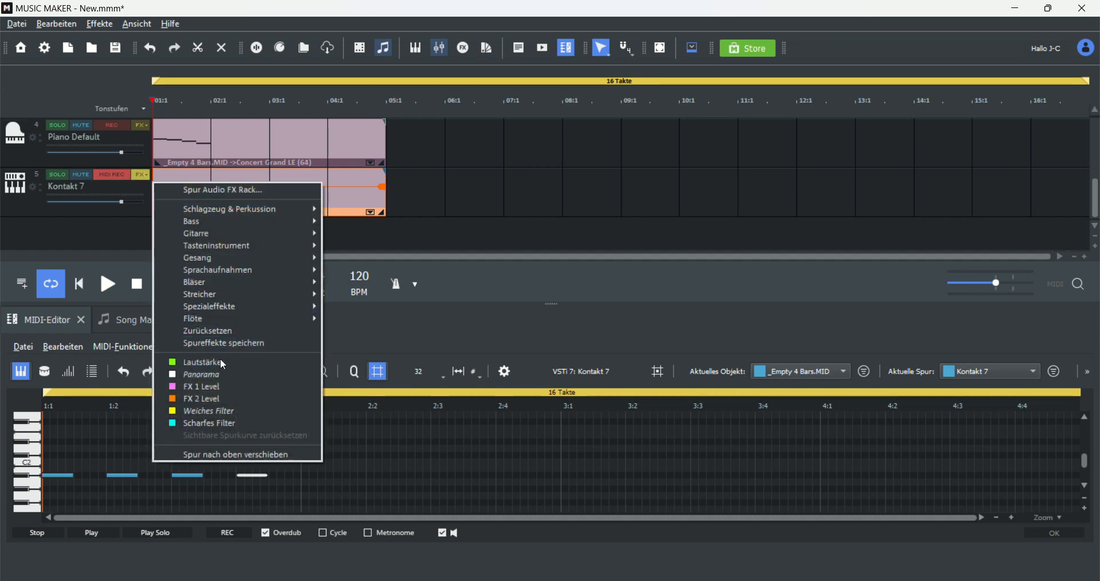
{"action": "left_click", "coordinate": [204, 411]}
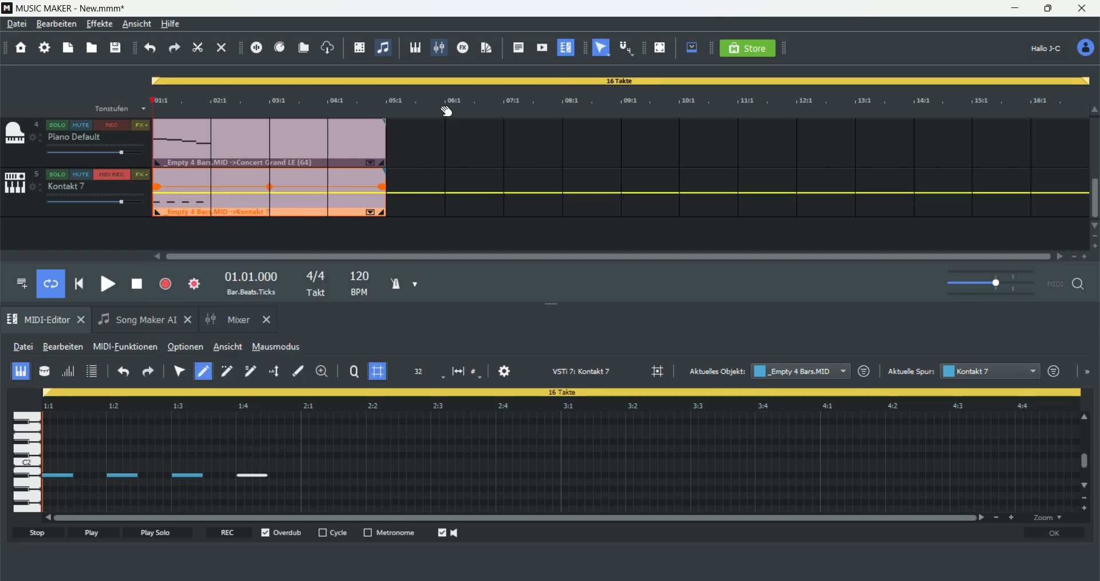
{"action": "left_click", "coordinate": [602, 50]}
{"action": "left_click", "coordinate": [613, 108]}
{"action": "mouse_move", "coordinate": [160, 175]}
{"action": "left_mouse_down"}
{"action": "mouse_move", "coordinate": [197, 267]}
{"action": "mouse_move", "coordinate": [210, 269]}
{"action": "left_mouse_up"}
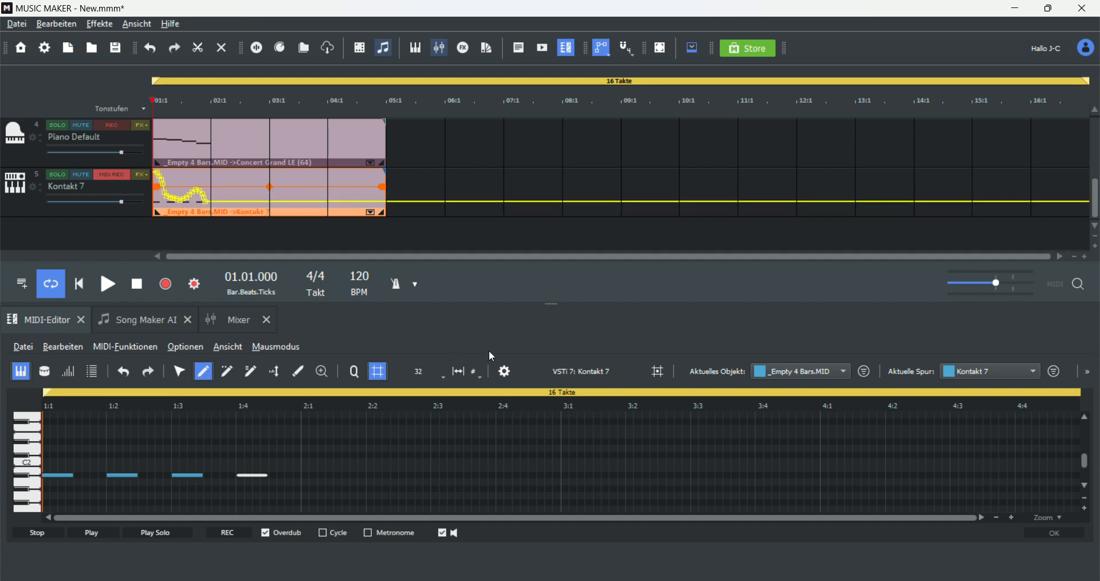
{"action": "left_click", "coordinate": [600, 57]}
{"action": "left_click", "coordinate": [613, 72]}
Step: Play the arrangement from the start and stop to hear the drum filter sweep
{"action": "left_click", "coordinate": [105, 286]}
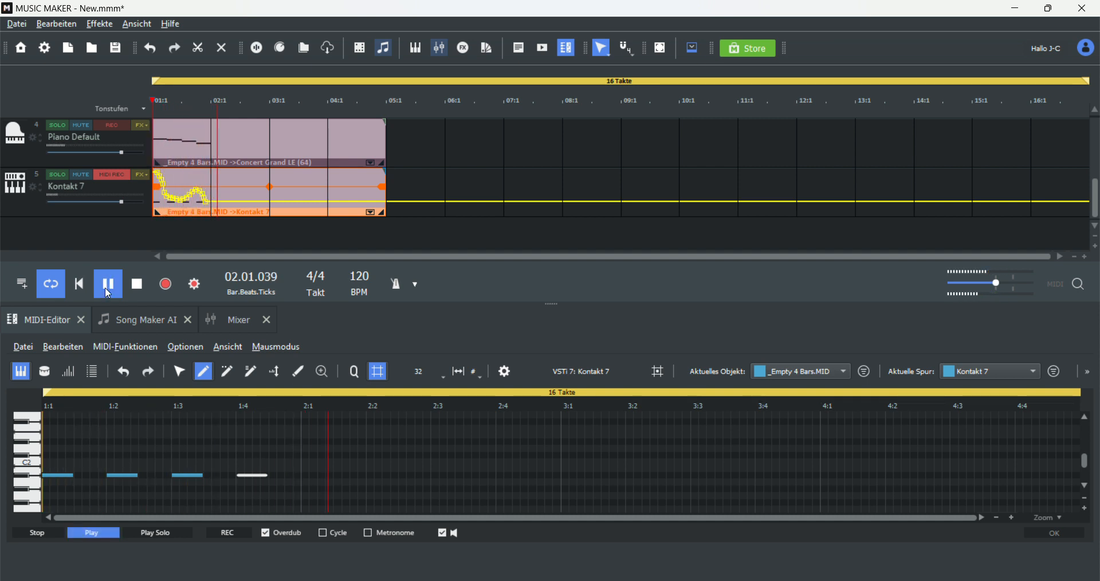
{"action": "key", "text": "space"}
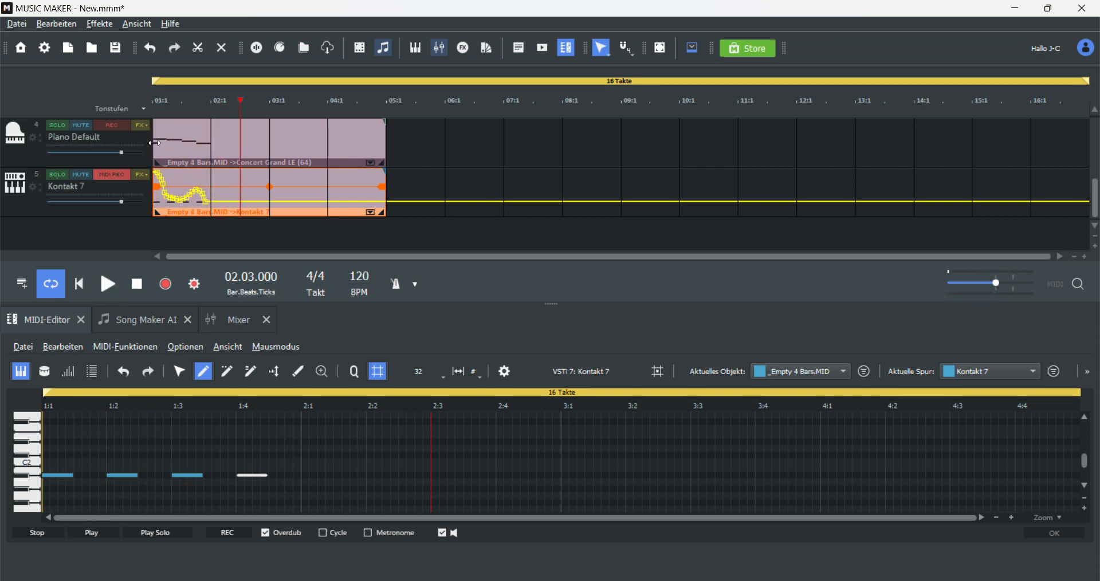
Step: Switch to the curve-drawing mouse mode and redraw track 5's Weiches Filter curve as a falling sweep across the first bar
{"action": "left_click", "coordinate": [598, 52]}
{"action": "left_click", "coordinate": [625, 89]}
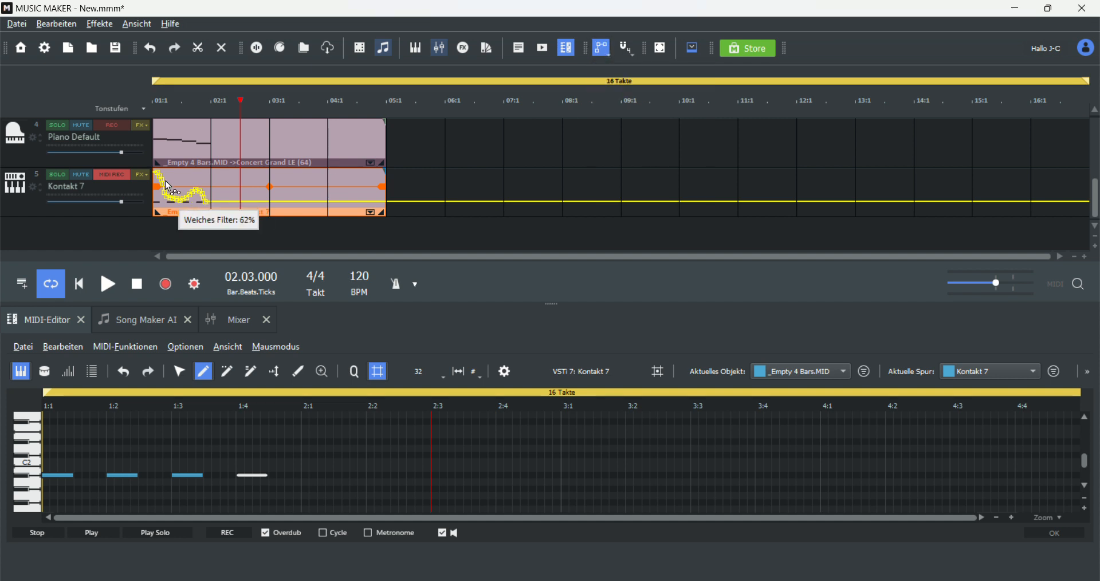
{"action": "left_click_drag", "start_coordinate": [162, 172], "coordinate": [208, 204]}
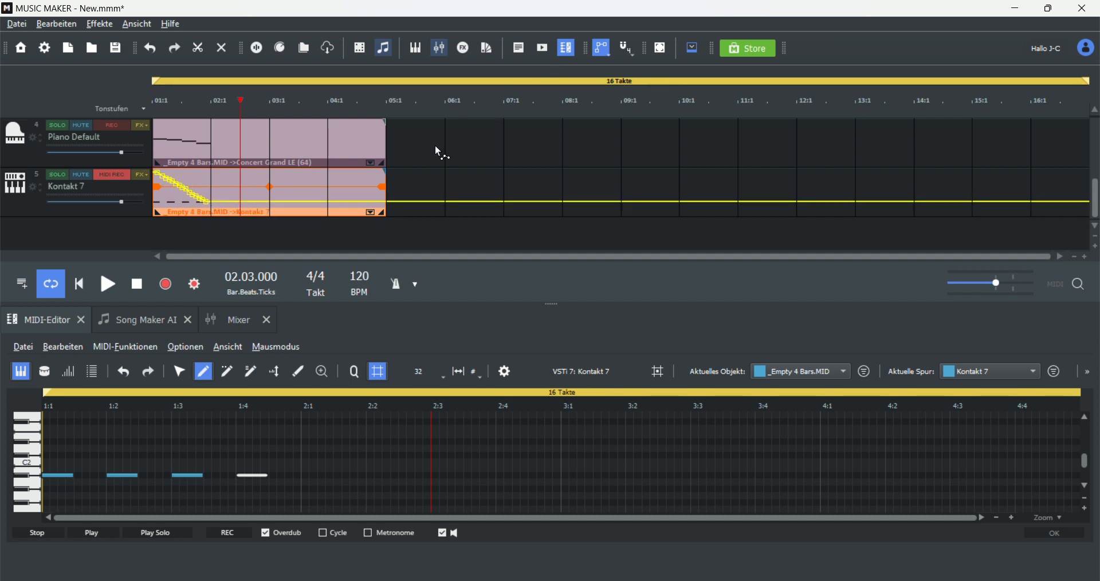
Step: Play the arrangement again from the start to hear the redrawn filter sweep, then stop playback
{"action": "key", "text": "Home"}
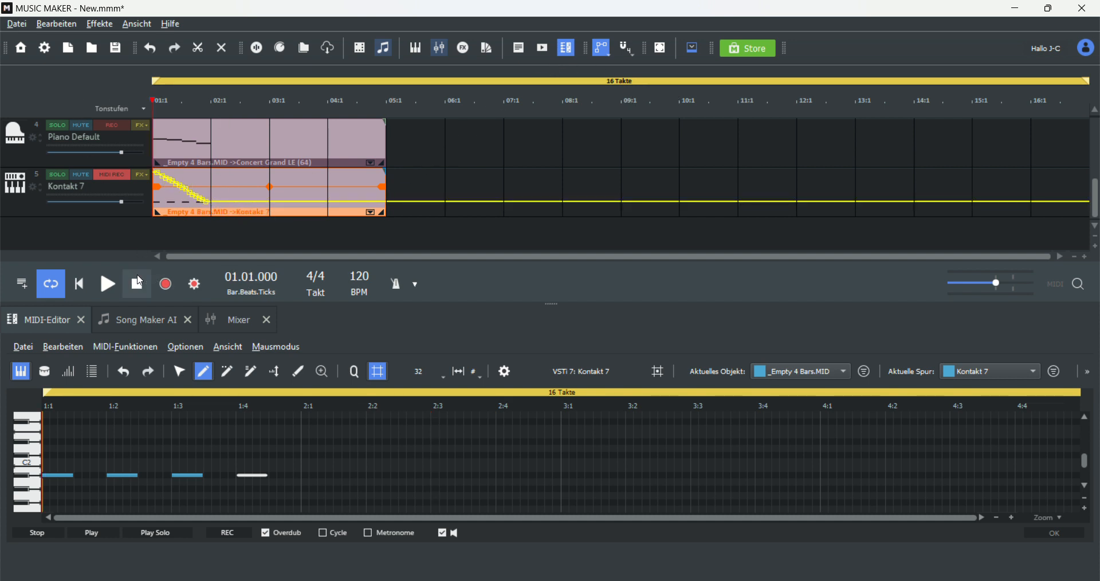
{"action": "left_click", "coordinate": [108, 284]}
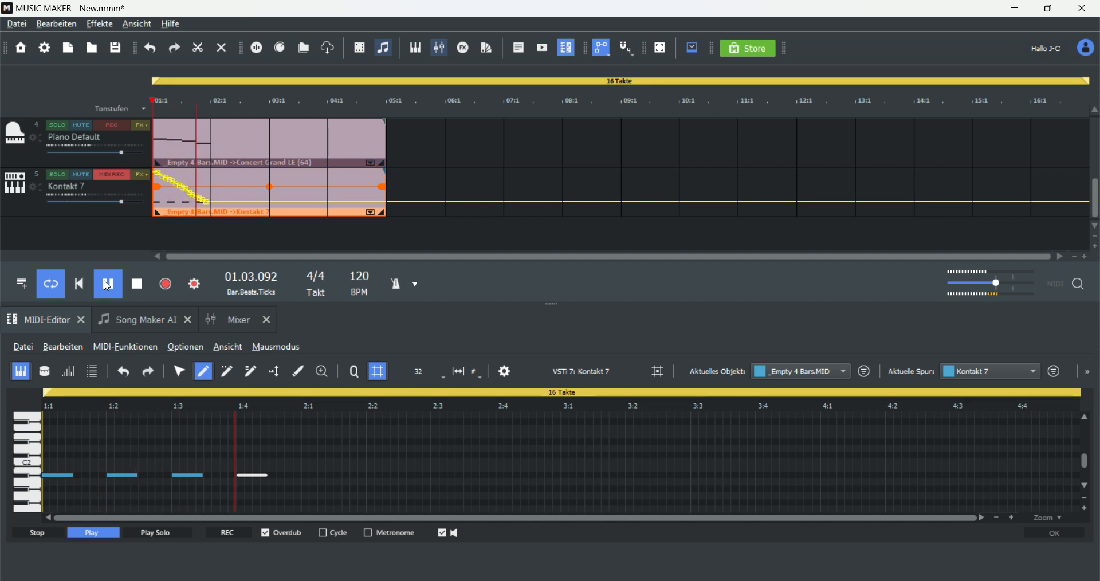
{"action": "left_click", "coordinate": [107, 285]}
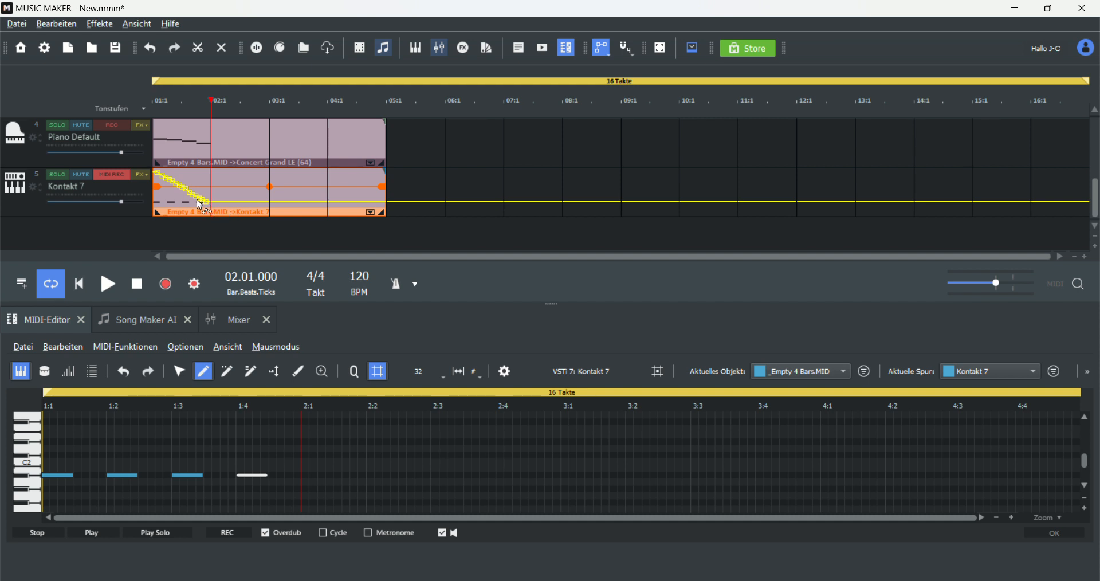
Step: Open the Song Maker AI panel
{"action": "scroll", "coordinate": [235, 182], "scroll_direction": "up", "scroll_amount": 2}
{"action": "scroll", "coordinate": [234, 187], "scroll_direction": "up", "scroll_amount": 1}
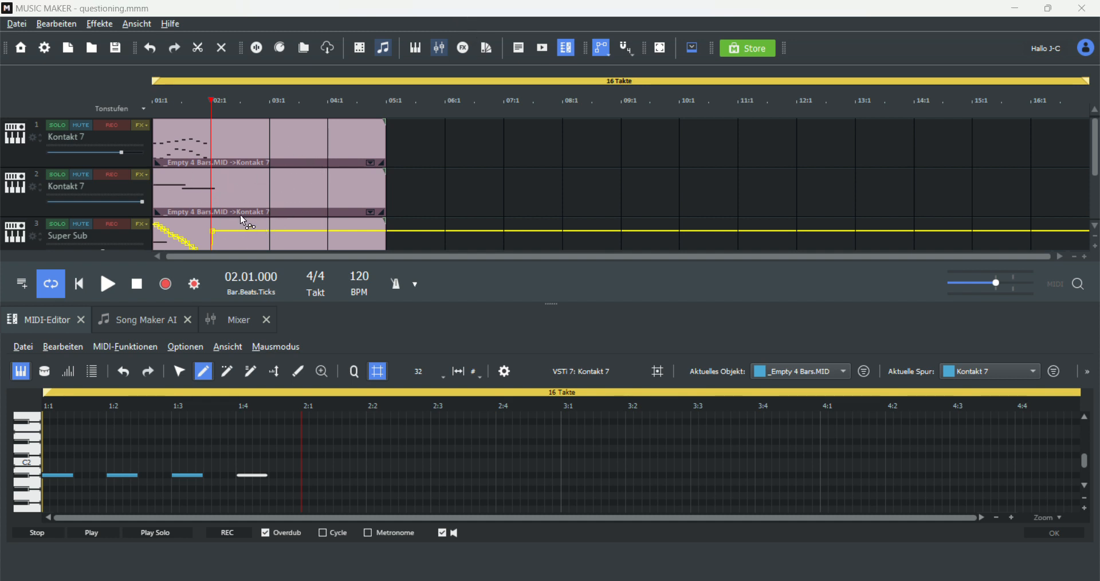
{"action": "scroll", "coordinate": [239, 215], "scroll_direction": "down", "scroll_amount": 2}
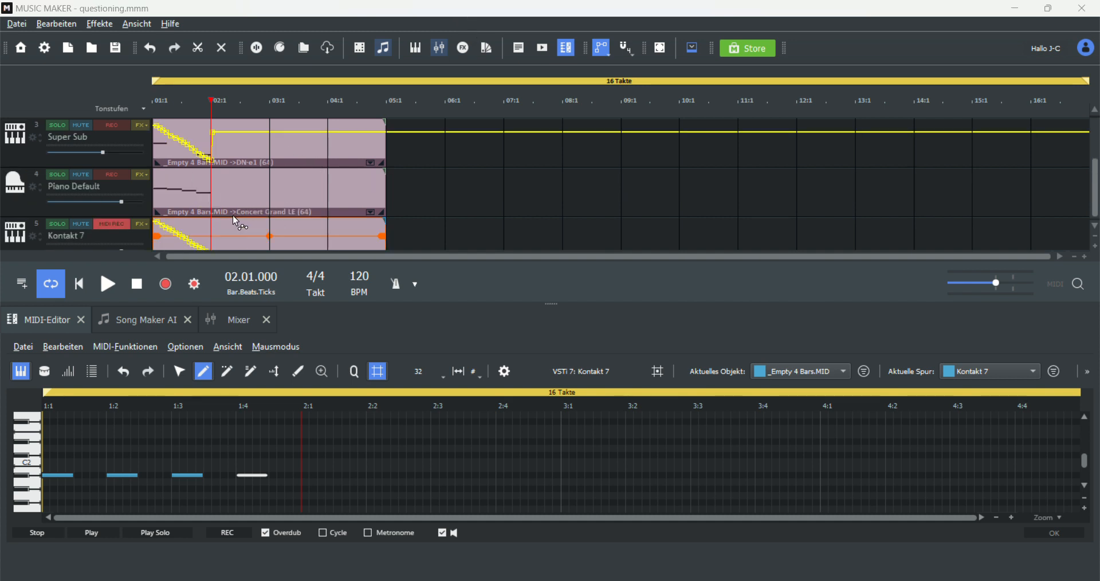
{"action": "left_click", "coordinate": [132, 328]}
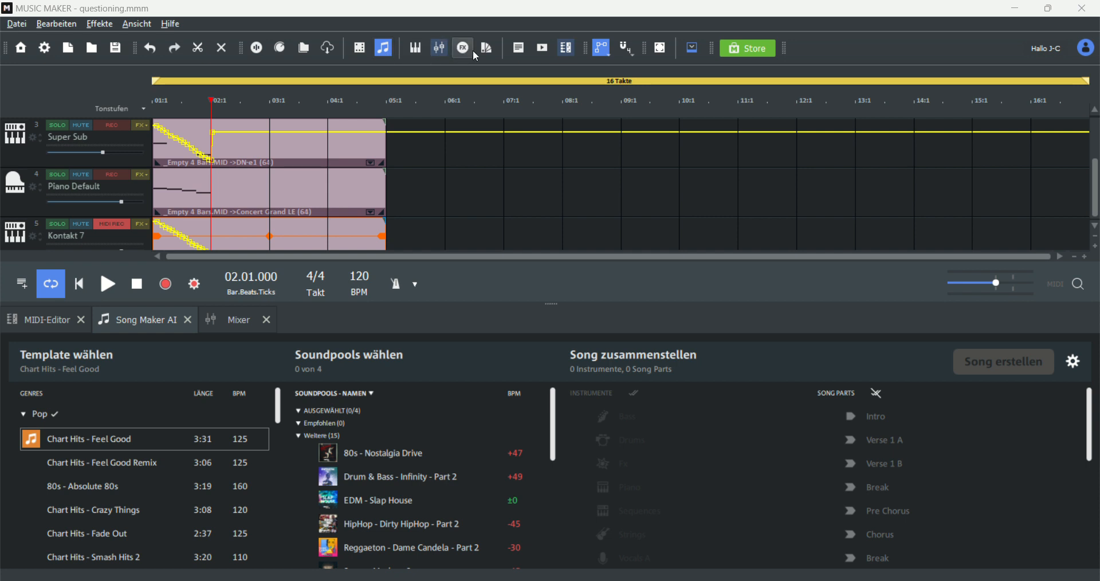
Step: Switch back to the selection mouse mode
{"action": "left_click", "coordinate": [603, 51]}
{"action": "left_click", "coordinate": [631, 70]}
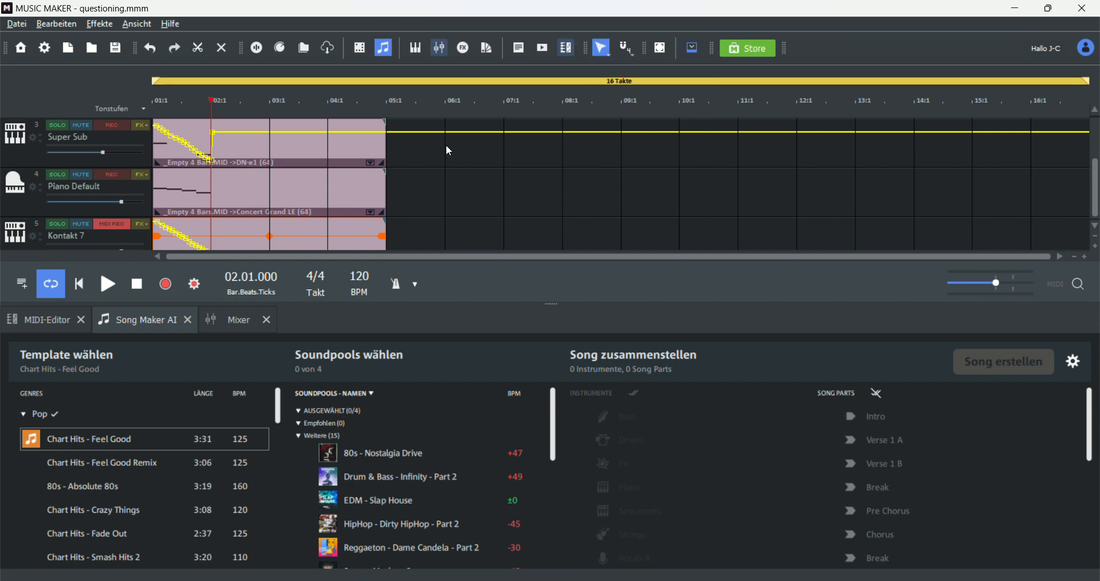
{"action": "scroll", "coordinate": [510, 196], "scroll_direction": "up", "scroll_amount": 2}
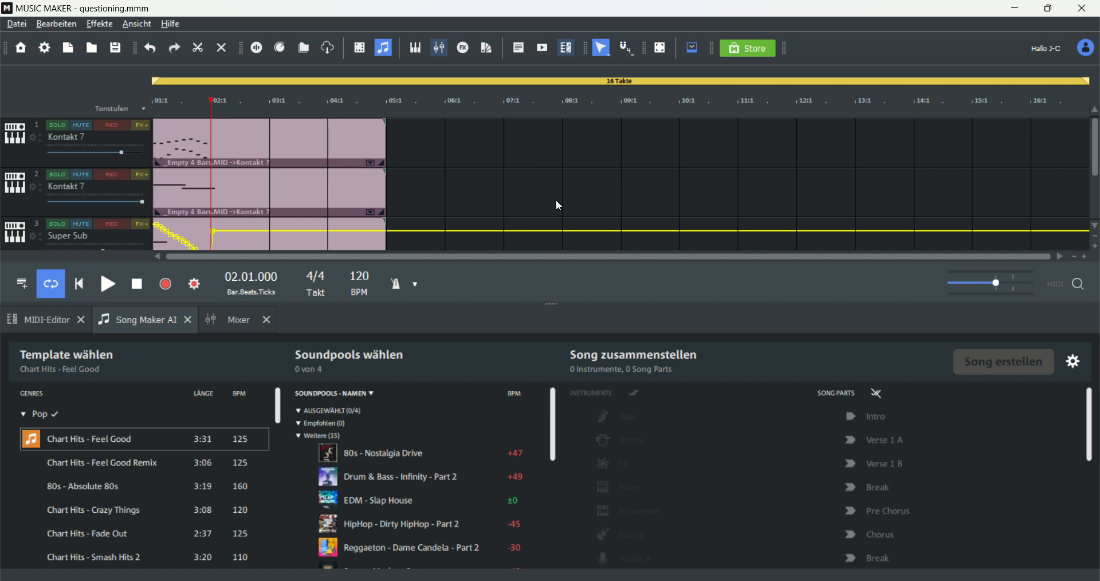
{"action": "scroll", "coordinate": [404, 191], "scroll_direction": "down", "scroll_amount": 2}
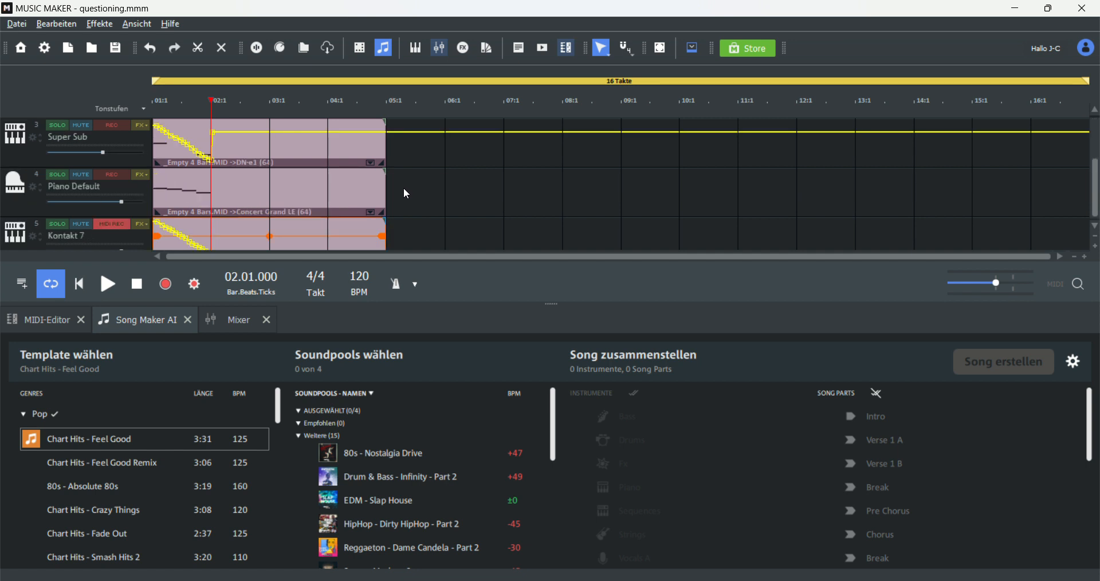
{"action": "scroll", "coordinate": [670, 195], "scroll_direction": "up", "scroll_amount": 2}
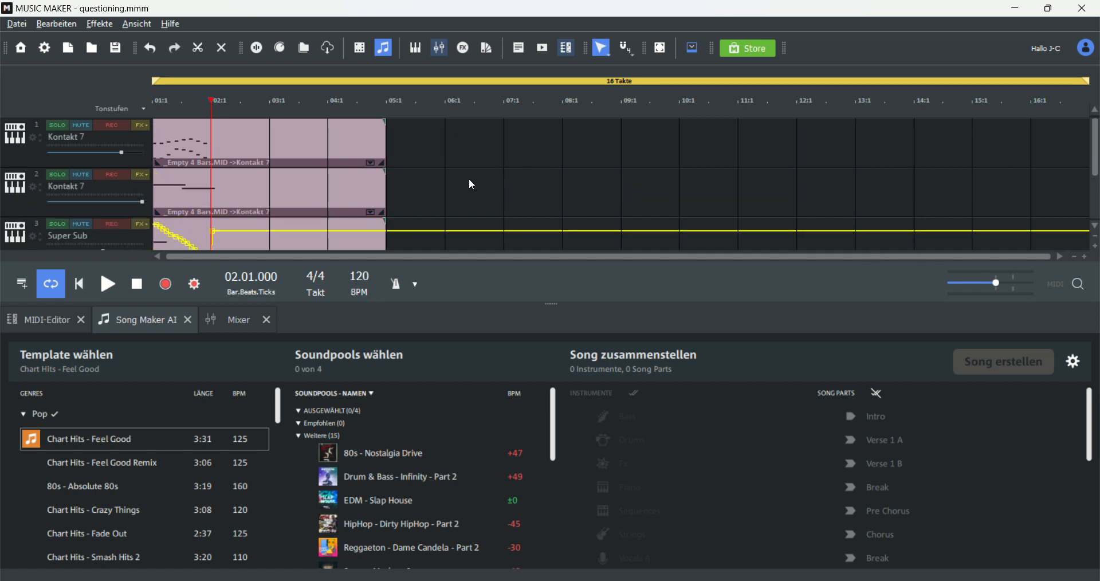
{"action": "scroll", "coordinate": [486, 208], "scroll_direction": "down", "scroll_amount": 1}
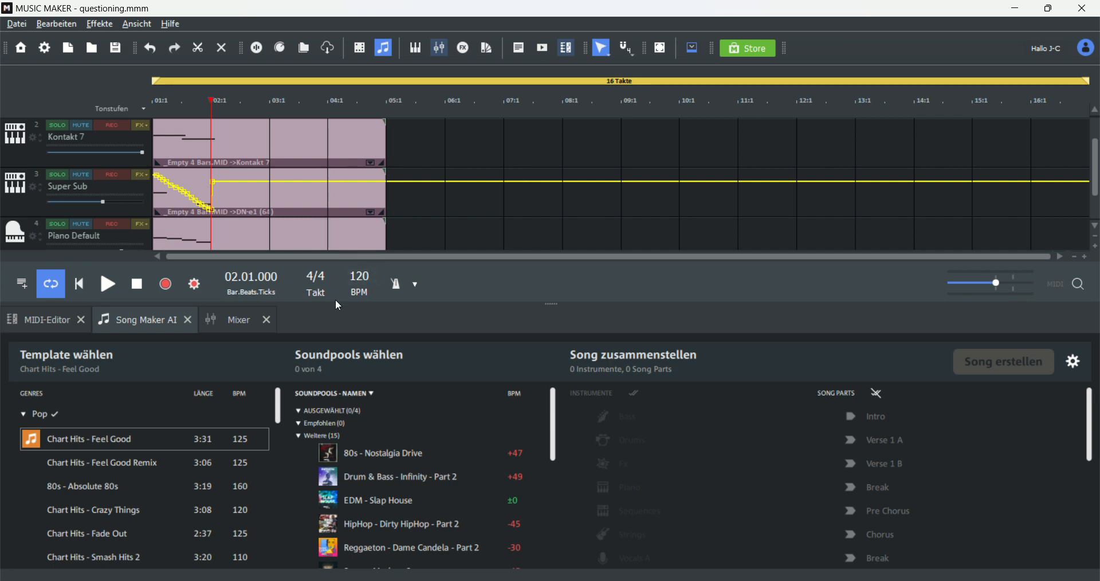
Step: Choose the Chart Hits - Feel Good template in the Pop genre of Song Maker AI
{"action": "scroll", "coordinate": [129, 485], "scroll_direction": "down", "scroll_amount": 5}
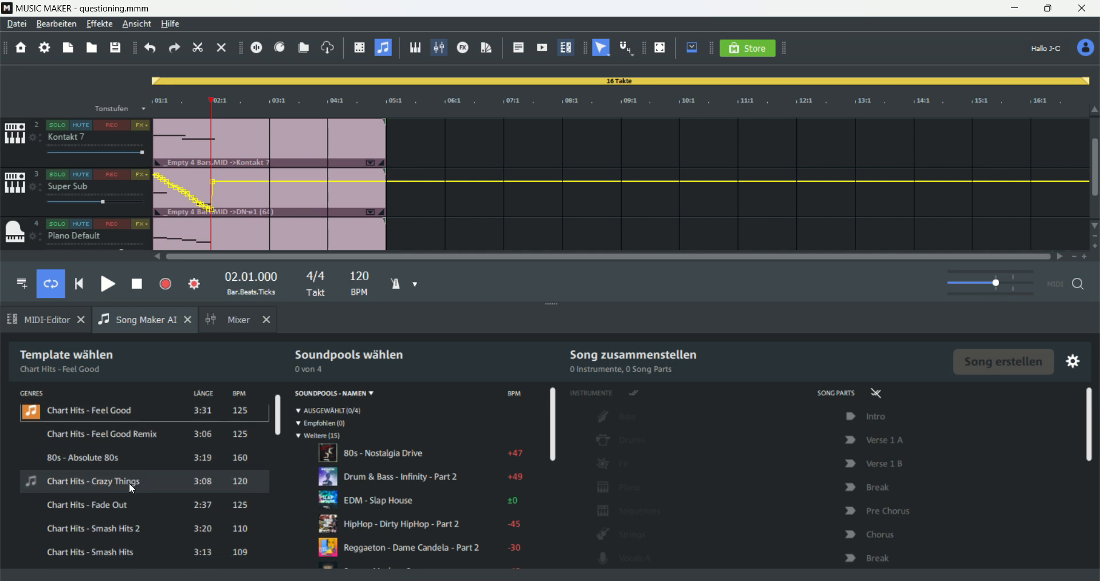
{"action": "scroll", "coordinate": [143, 484], "scroll_direction": "down", "scroll_amount": 2}
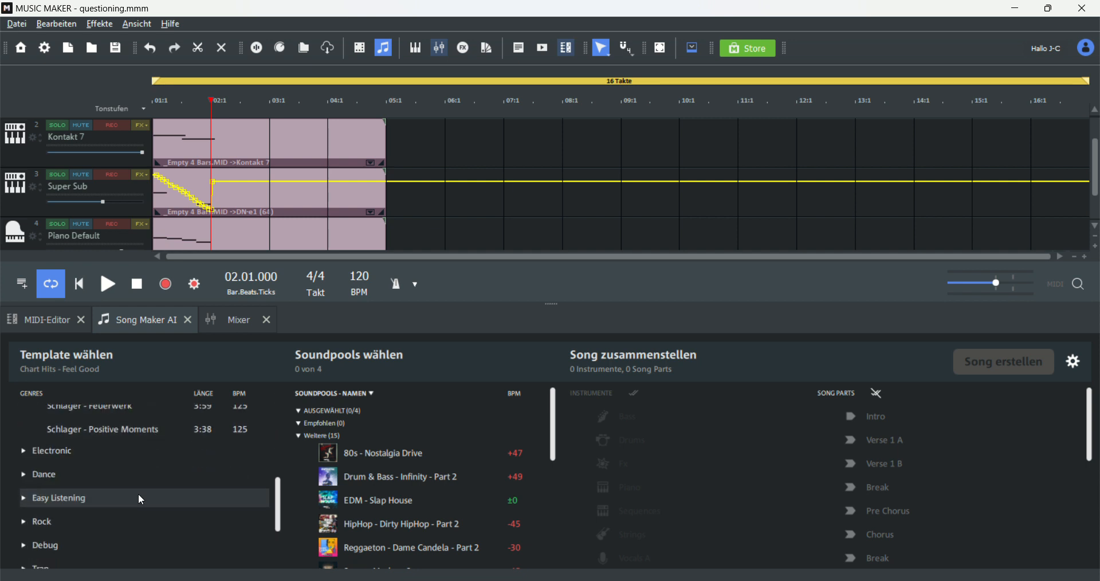
{"action": "scroll", "coordinate": [77, 462], "scroll_direction": "up", "scroll_amount": 7}
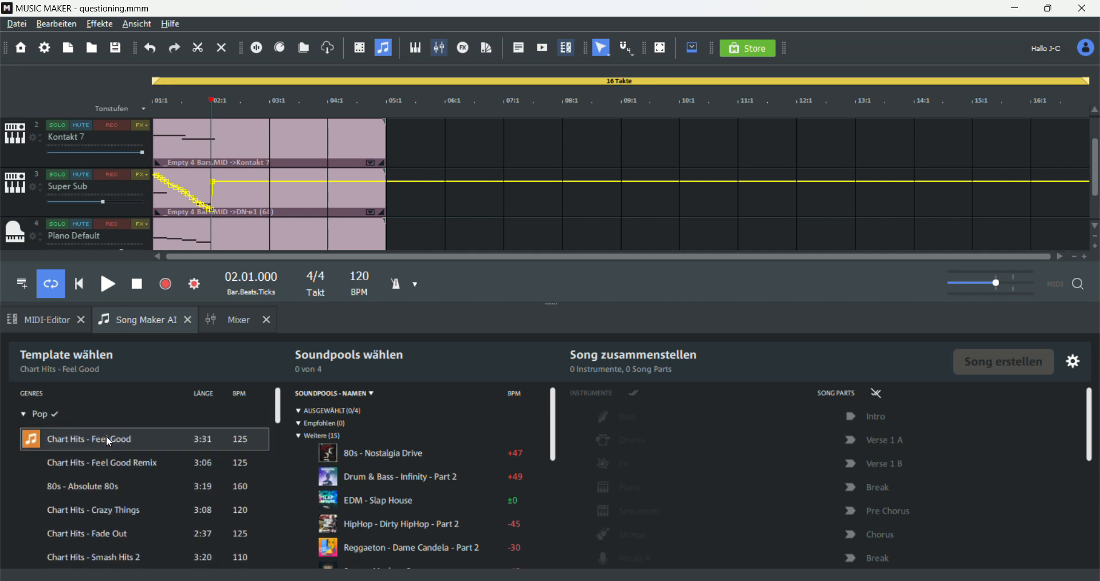
{"action": "left_click", "coordinate": [105, 440]}
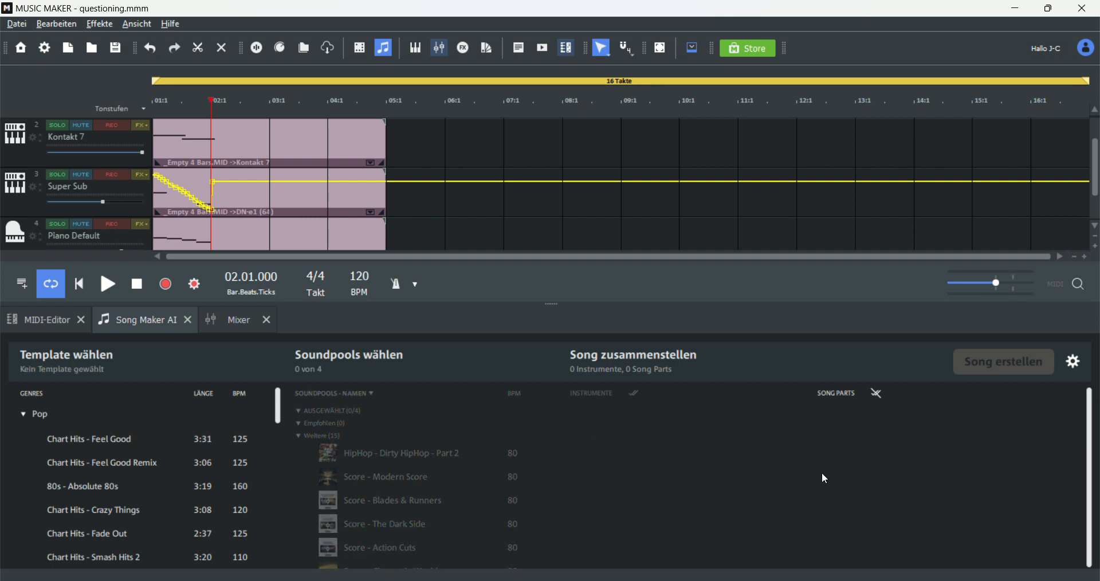
{"action": "left_click", "coordinate": [178, 439]}
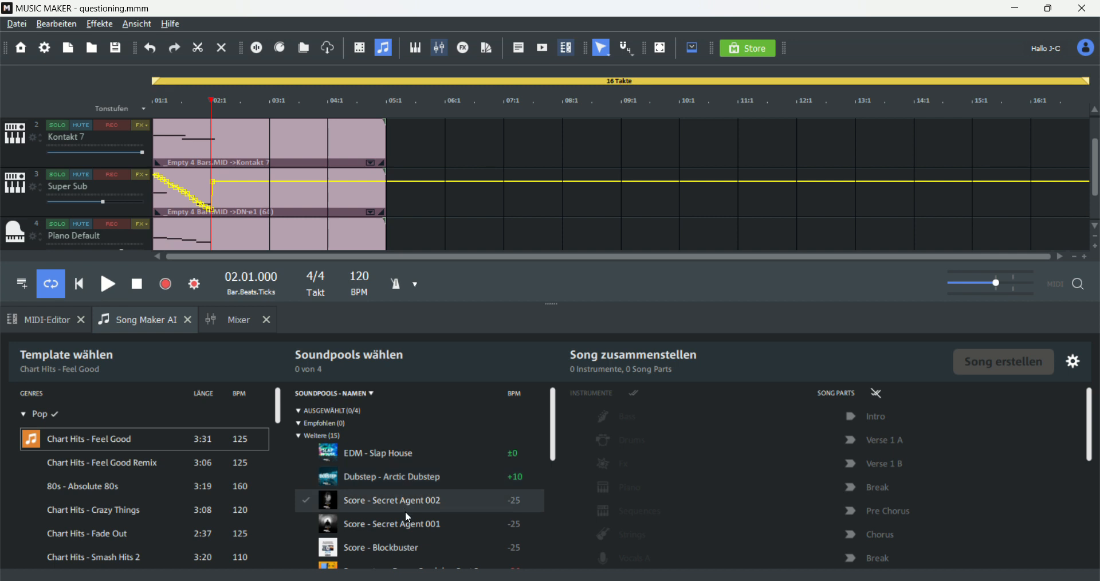
Step: Add the Score - Secret Agent 001 soundpool and create the song
{"action": "left_click", "coordinate": [390, 524]}
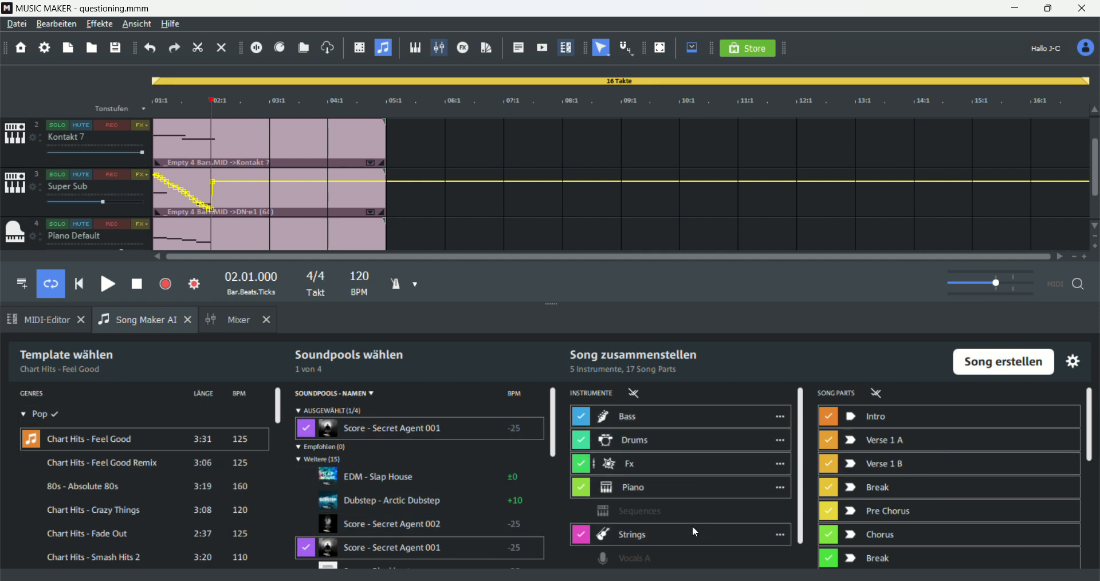
{"action": "scroll", "coordinate": [692, 524], "scroll_direction": "down", "scroll_amount": 1}
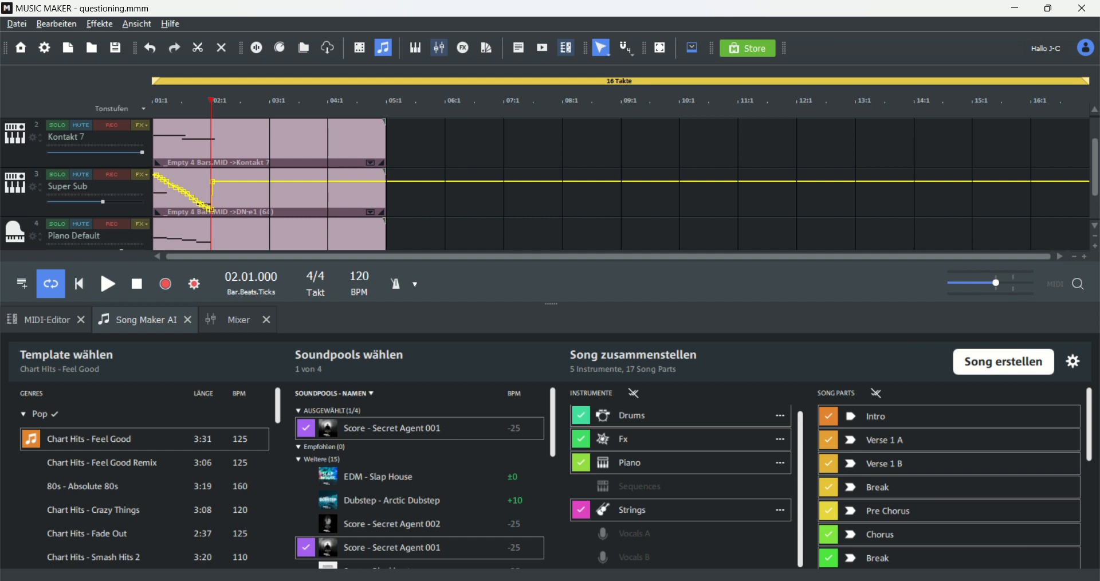
{"action": "left_click", "coordinate": [1025, 361]}
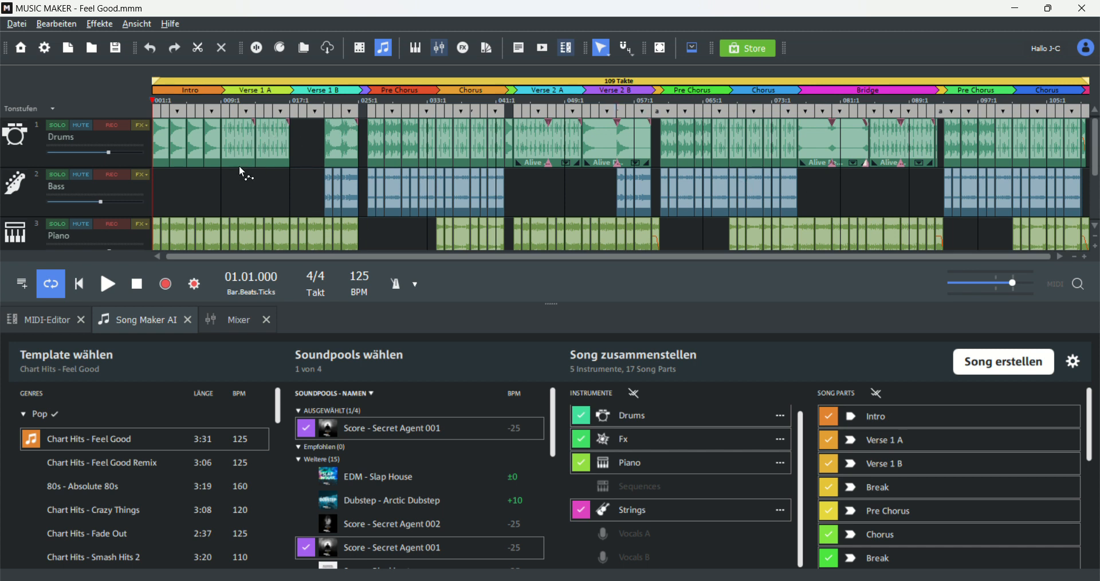
Step: Play the generated Feel Good song from the start to listen to it, then pause playback
{"action": "scroll", "coordinate": [265, 194], "scroll_direction": "down", "scroll_amount": 2}
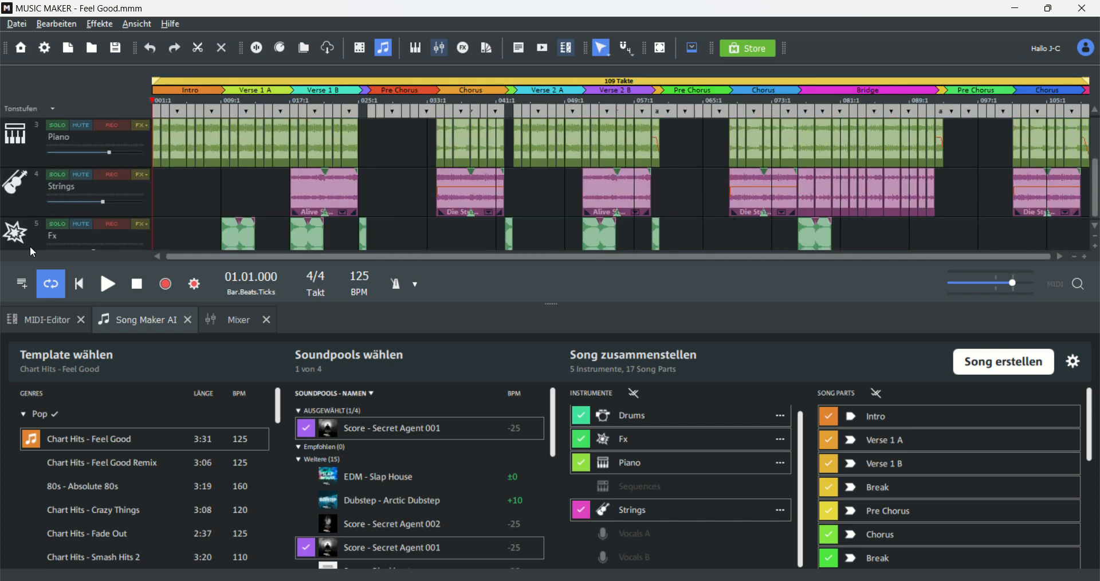
{"action": "scroll", "coordinate": [266, 205], "scroll_direction": "up", "scroll_amount": 2}
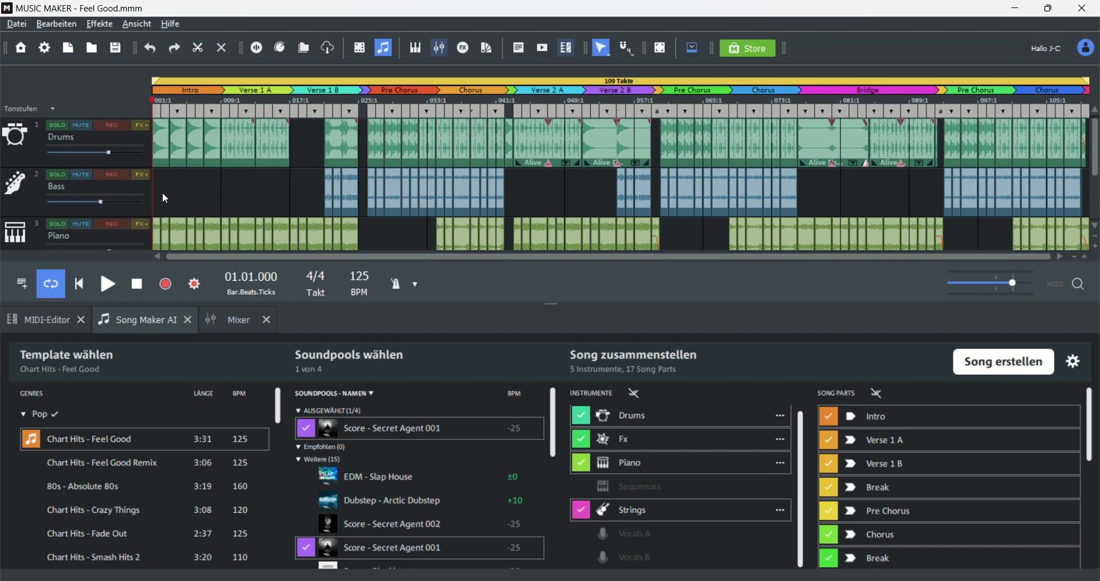
{"action": "left_click", "coordinate": [108, 288]}
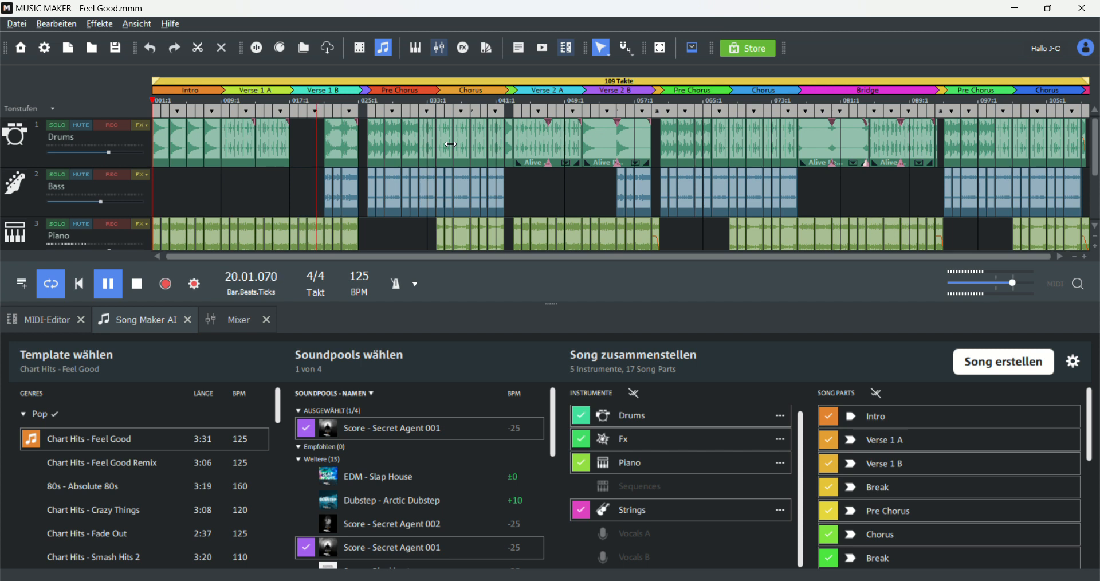
{"action": "key", "text": "XF86AudioLowerVolume"}
{"action": "key", "text": "XF86AudioLowerVolume"}
{"action": "key", "text": "XF86AudioLowerVolume"}
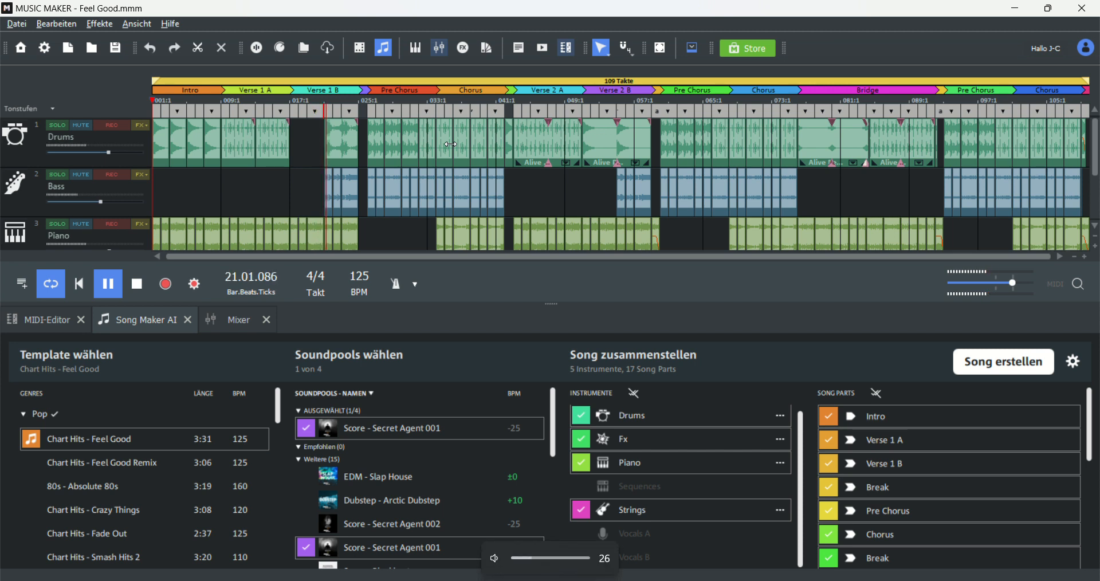
{"action": "key", "text": "XF86AudioRaiseVolume"}
{"action": "key", "text": "XF86AudioRaiseVolume"}
{"action": "key", "text": "XF86AudioRaiseVolume"}
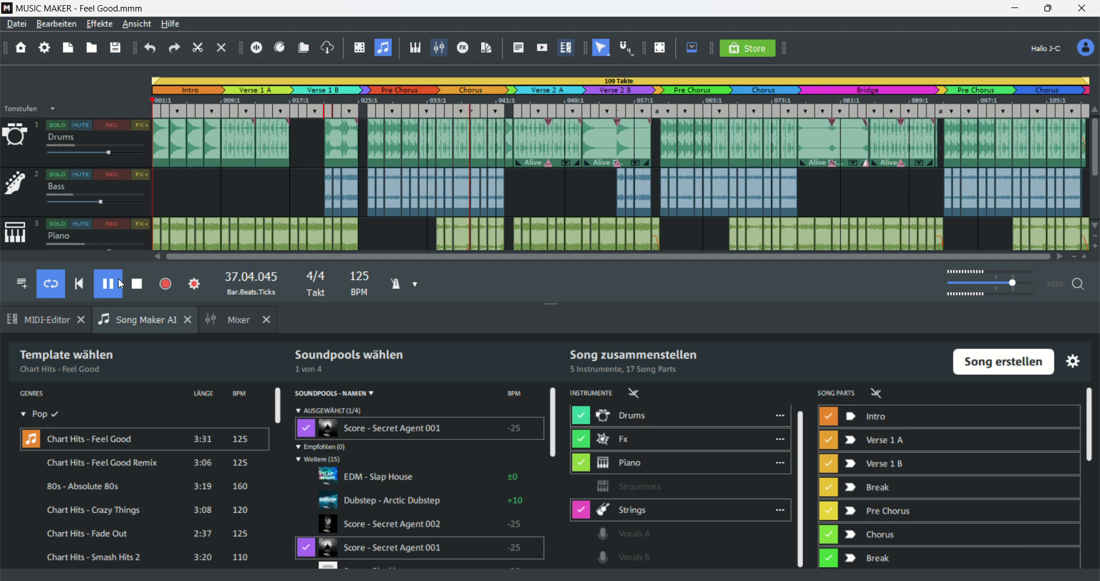
{"action": "scroll", "coordinate": [243, 198], "scroll_direction": "down", "scroll_amount": 1}
{"action": "scroll", "coordinate": [239, 191], "scroll_direction": "down", "scroll_amount": 2}
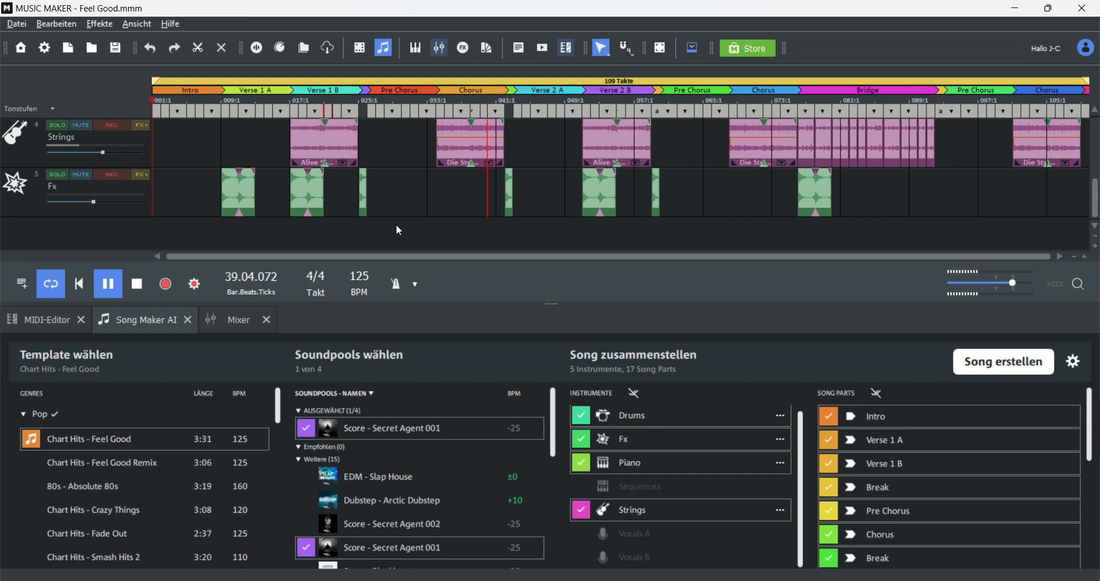
{"action": "scroll", "coordinate": [462, 232], "scroll_direction": "up", "scroll_amount": 2}
{"action": "scroll", "coordinate": [462, 233], "scroll_direction": "down", "scroll_amount": 2}
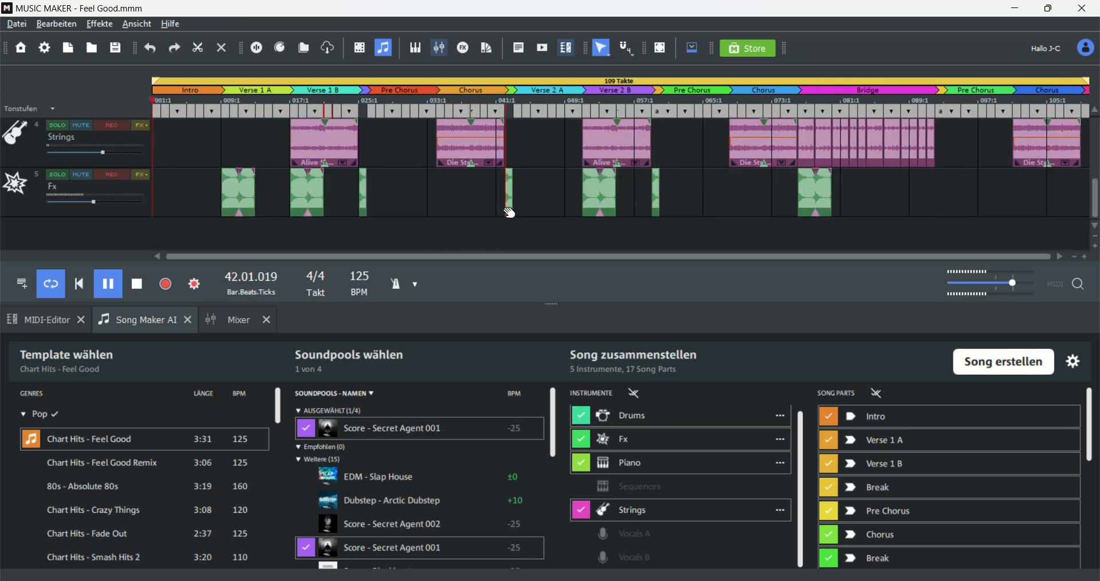
{"action": "scroll", "coordinate": [494, 214], "scroll_direction": "up", "scroll_amount": 2}
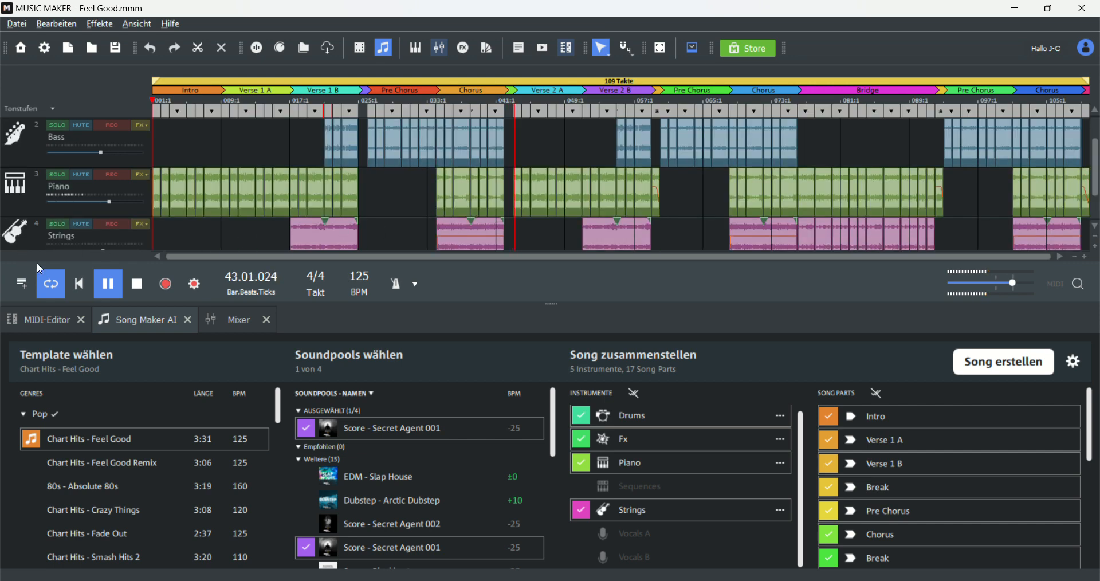
{"action": "left_click", "coordinate": [115, 284]}
{"action": "scroll", "coordinate": [387, 153], "scroll_direction": "up", "scroll_amount": 1}
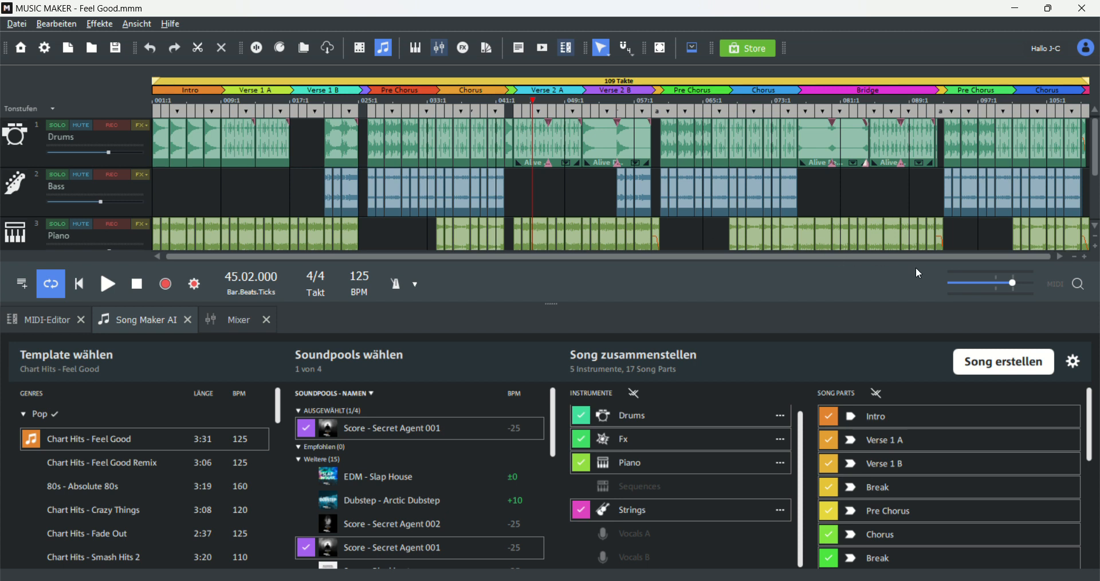
Step: Move the playhead to bar 25 of the song, then to bar 42
{"action": "scroll", "coordinate": [736, 237], "scroll_direction": "down", "scroll_amount": 1}
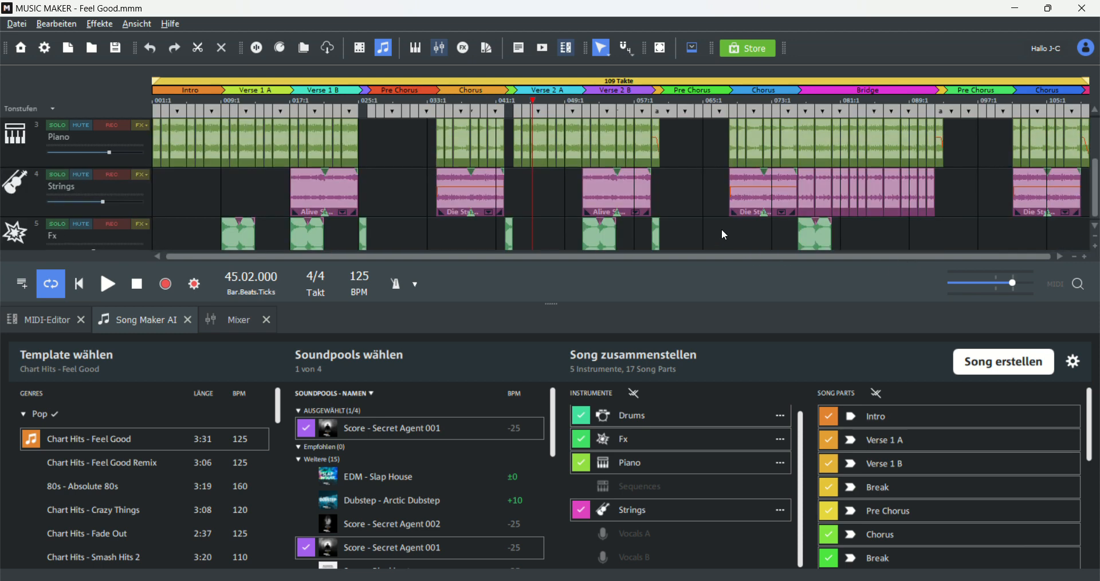
{"action": "scroll", "coordinate": [723, 235], "scroll_direction": "up", "scroll_amount": 1}
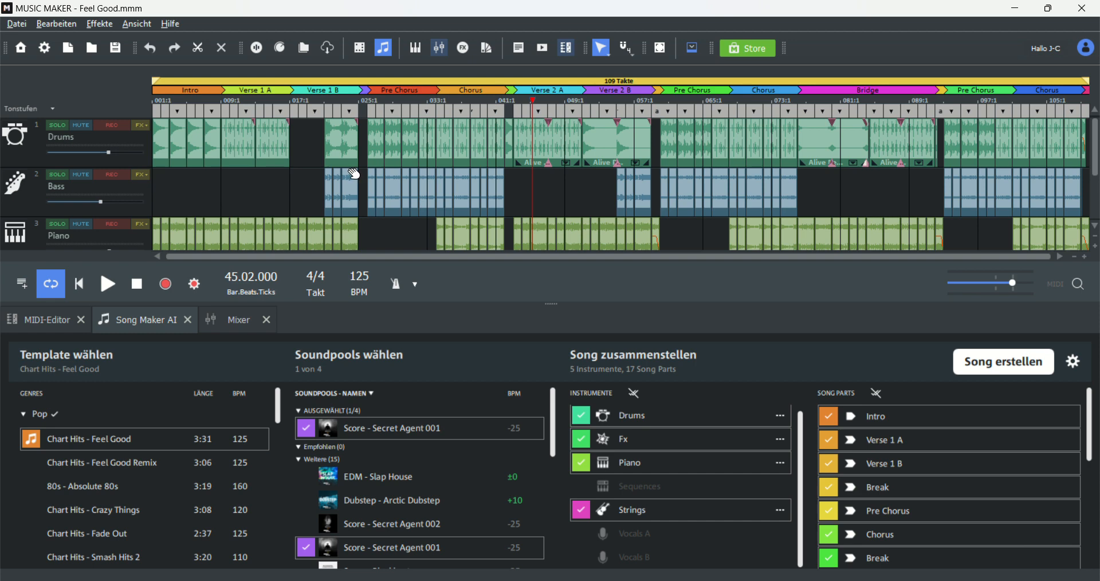
{"action": "left_click", "coordinate": [36, 322]}
{"action": "left_click", "coordinate": [140, 322]}
{"action": "left_click_drag", "start_coordinate": [533, 97], "coordinate": [362, 107]}
{"action": "scroll", "coordinate": [368, 138], "scroll_direction": "down", "scroll_amount": 2}
{"action": "scroll", "coordinate": [369, 154], "scroll_direction": "down", "scroll_amount": 1}
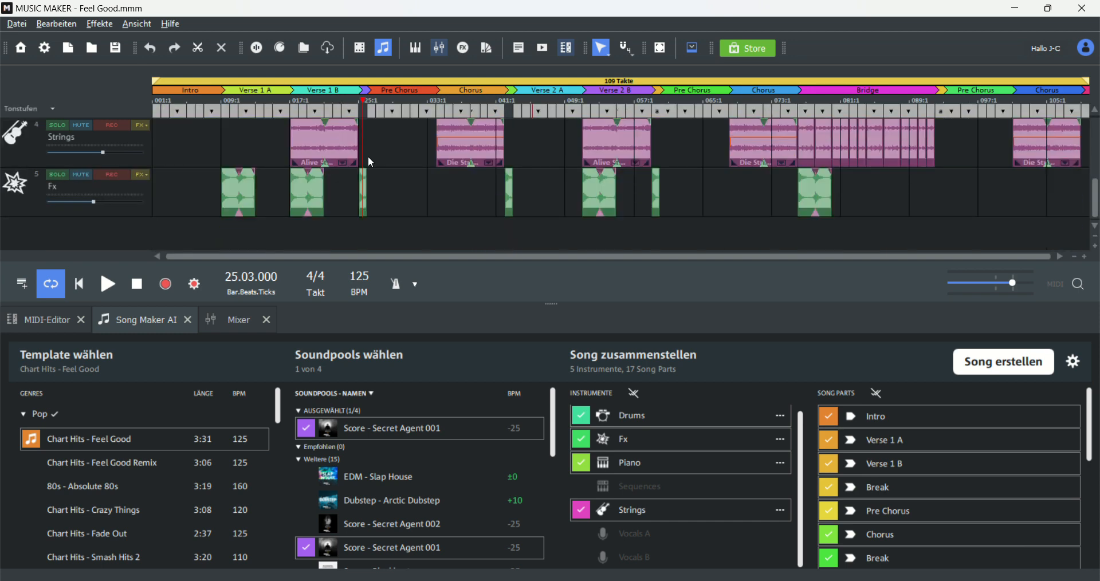
{"action": "scroll", "coordinate": [384, 163], "scroll_direction": "up", "scroll_amount": 3}
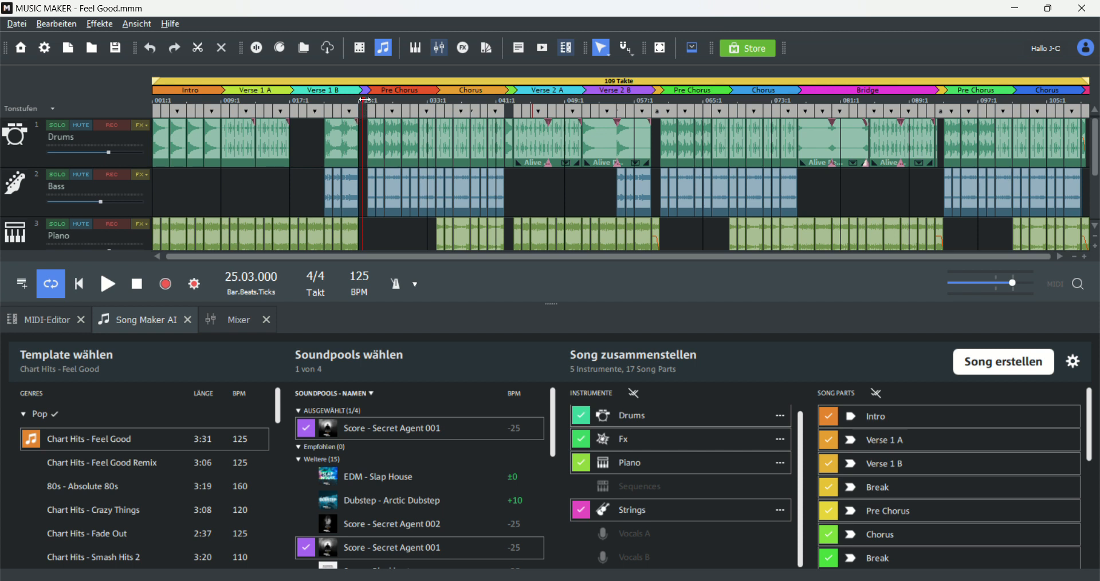
{"action": "left_click_drag", "start_coordinate": [363, 101], "coordinate": [370, 100]}
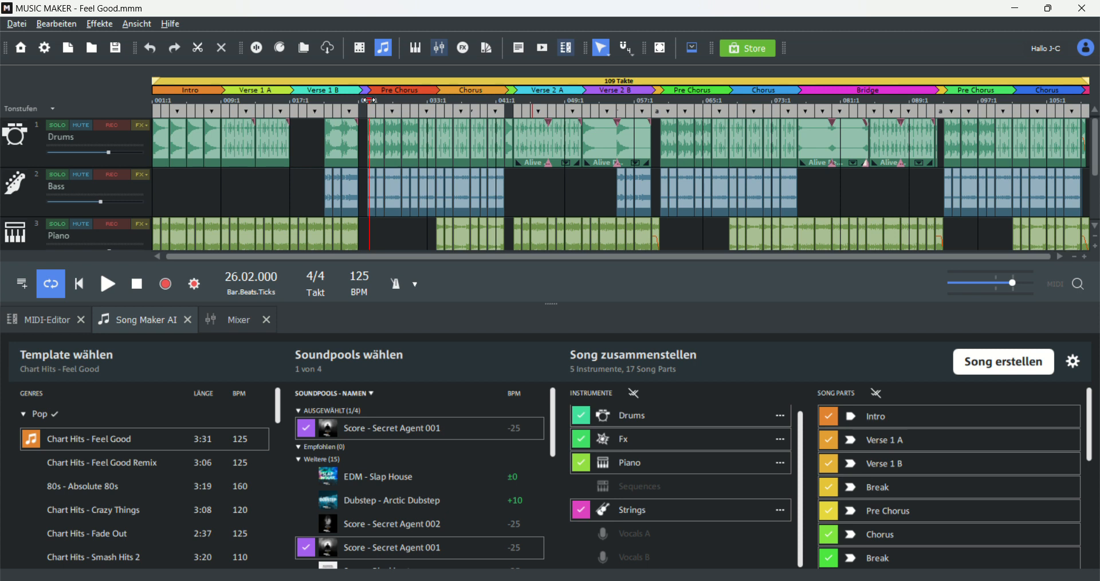
{"action": "left_click_drag", "start_coordinate": [369, 100], "coordinate": [504, 89]}
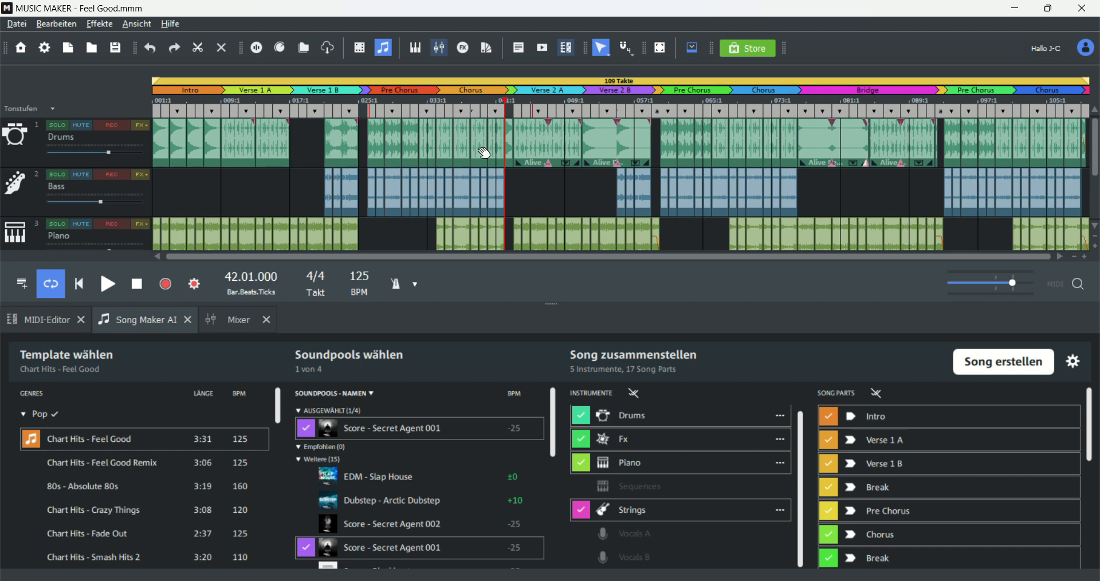
{"action": "scroll", "coordinate": [619, 183], "scroll_direction": "down", "scroll_amount": 3}
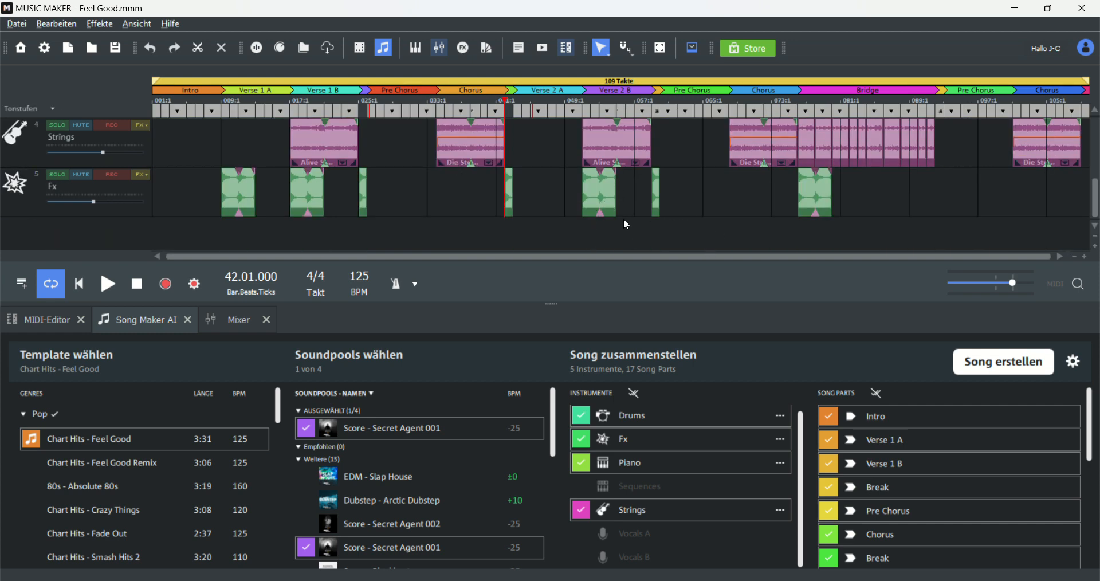
Step: Open the recent project opening statement.MMM from your own projects list
{"action": "scroll", "coordinate": [515, 205], "scroll_direction": "up", "scroll_amount": 3}
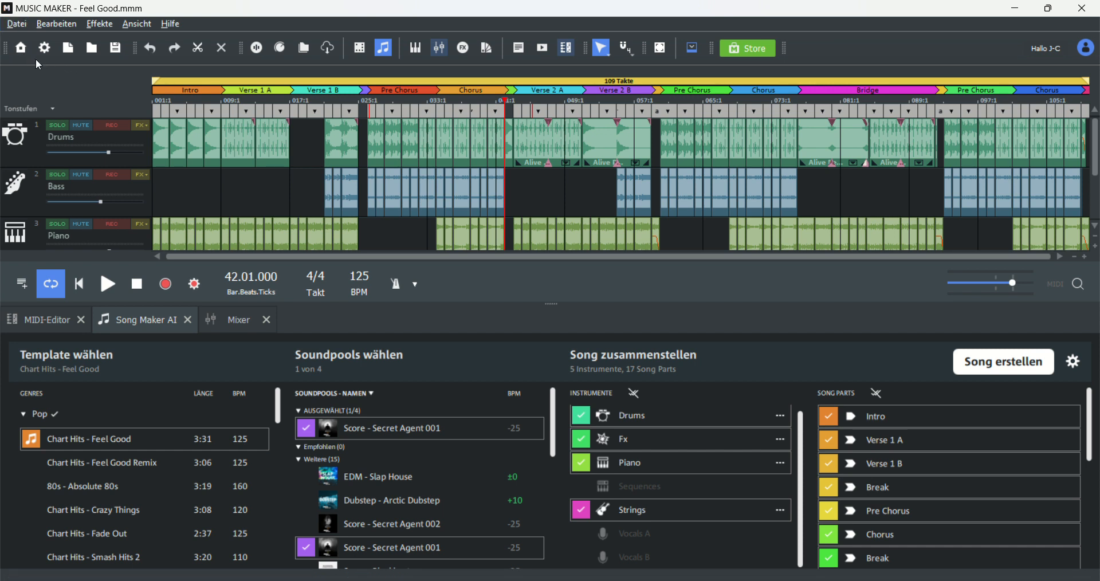
{"action": "left_click", "coordinate": [12, 25]}
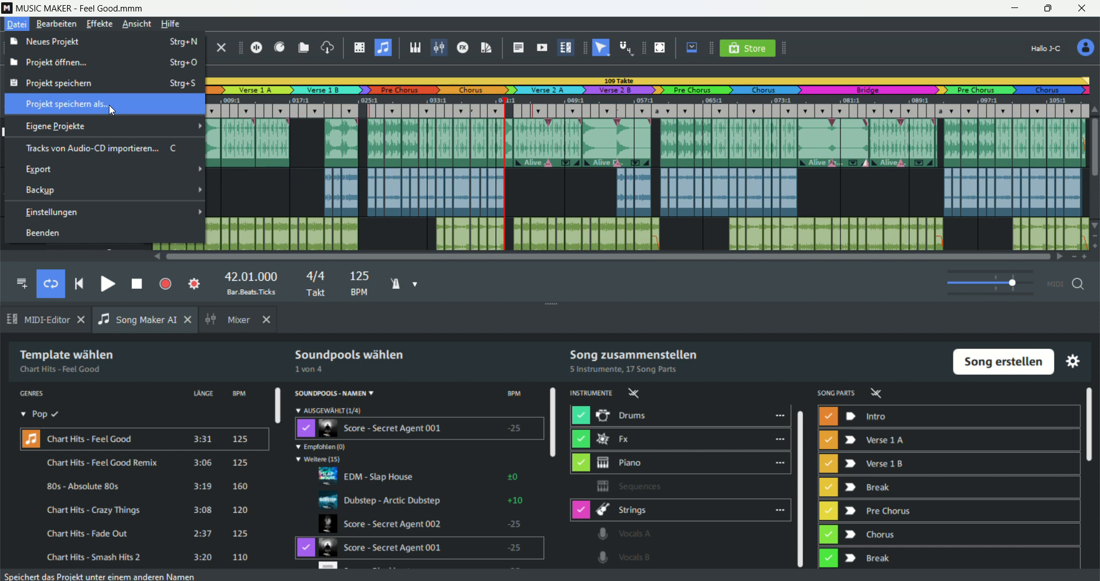
{"action": "mouse_move", "coordinate": [136, 125]}
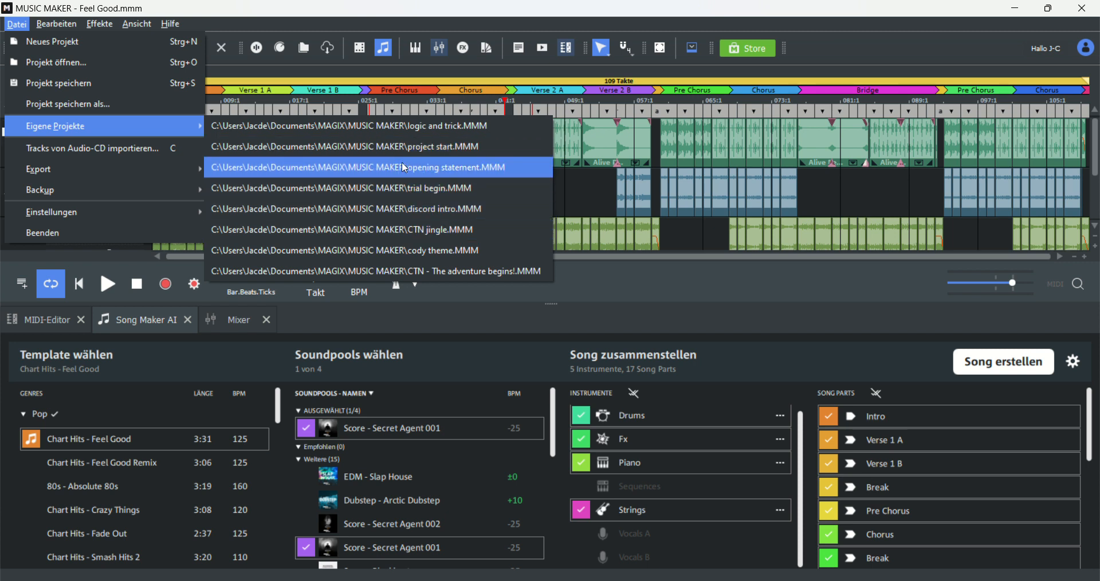
{"action": "left_click", "coordinate": [437, 175]}
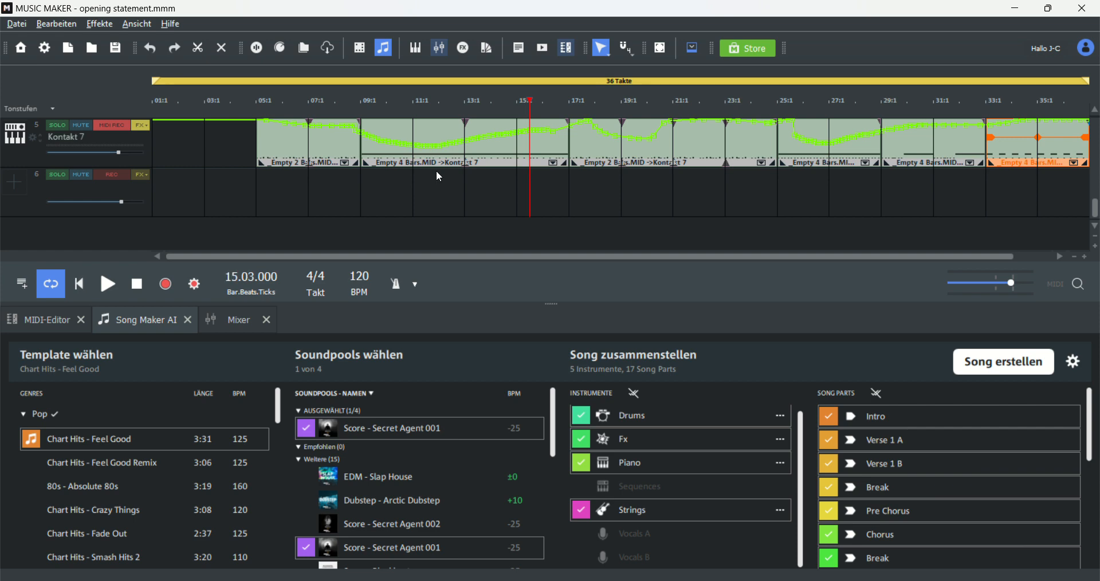
Step: Move the playhead back to the start of the project at bar 1
{"action": "scroll", "coordinate": [436, 172], "scroll_direction": "up", "scroll_amount": 4}
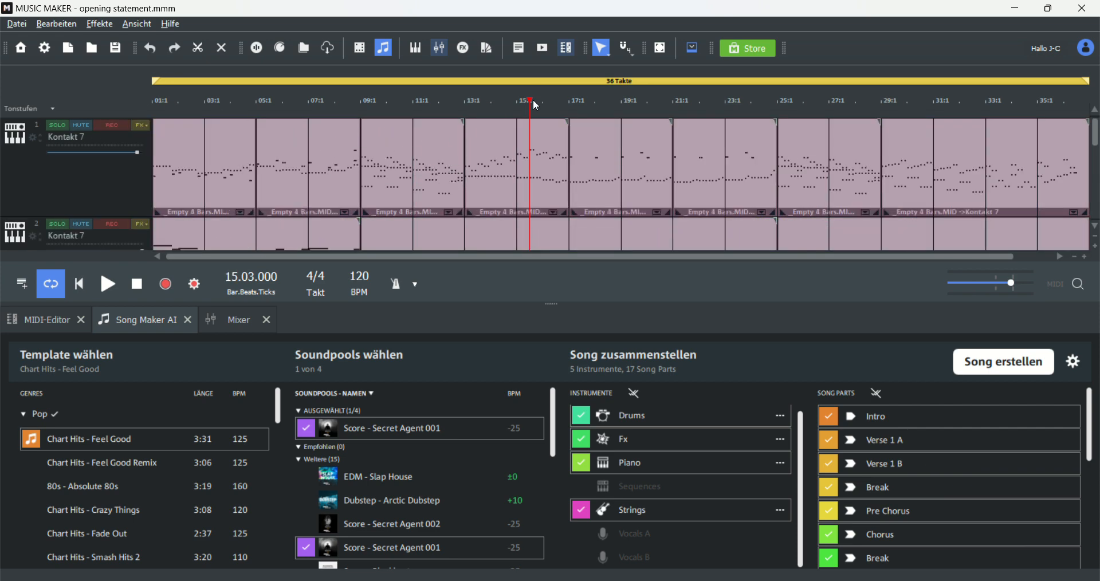
{"action": "left_click_drag", "start_coordinate": [535, 103], "coordinate": [138, 104]}
{"action": "scroll", "coordinate": [222, 151], "scroll_direction": "down", "scroll_amount": 1}
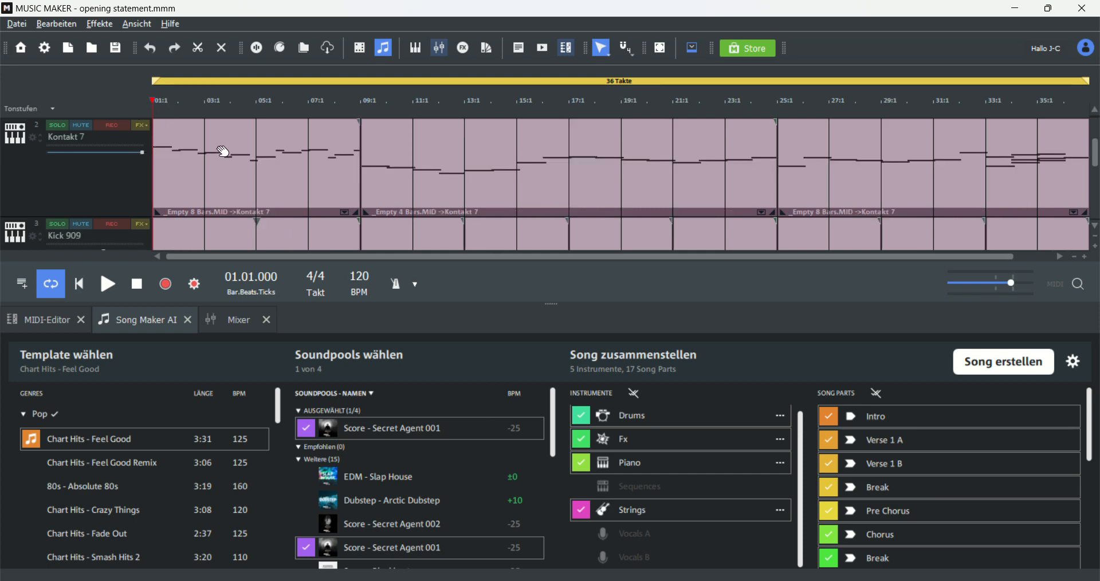
{"action": "scroll", "coordinate": [226, 154], "scroll_direction": "down", "scroll_amount": 2}
{"action": "scroll", "coordinate": [239, 174], "scroll_direction": "up", "scroll_amount": 2}
{"action": "scroll", "coordinate": [227, 161], "scroll_direction": "up", "scroll_amount": 1}
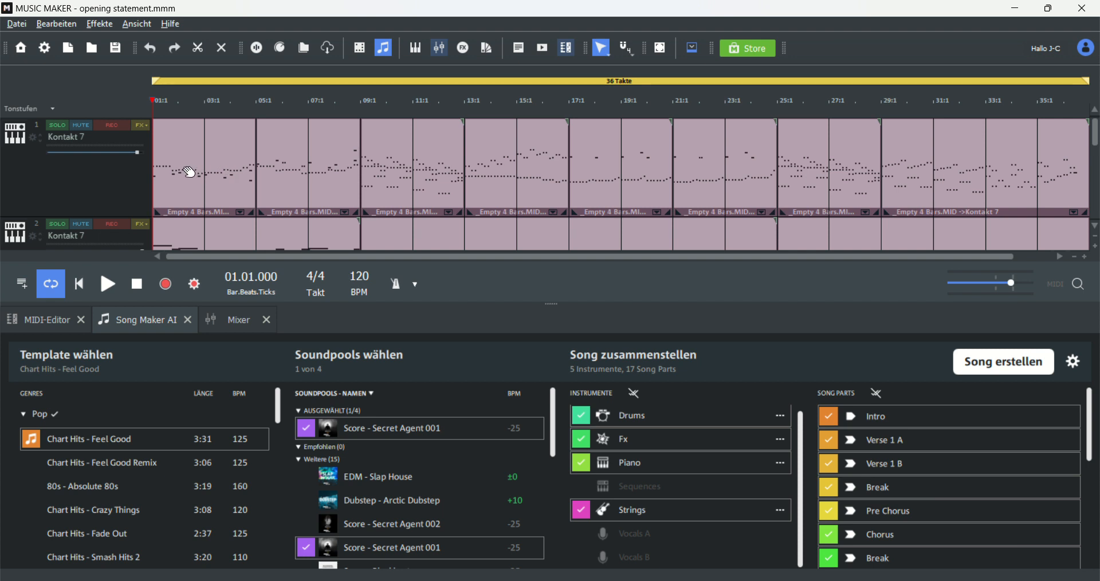
Step: Open the first Kontakt 7 MIDI object of track 1 in the MIDI Editor and inspect the neighbouring objects
{"action": "left_click", "coordinate": [222, 183]}
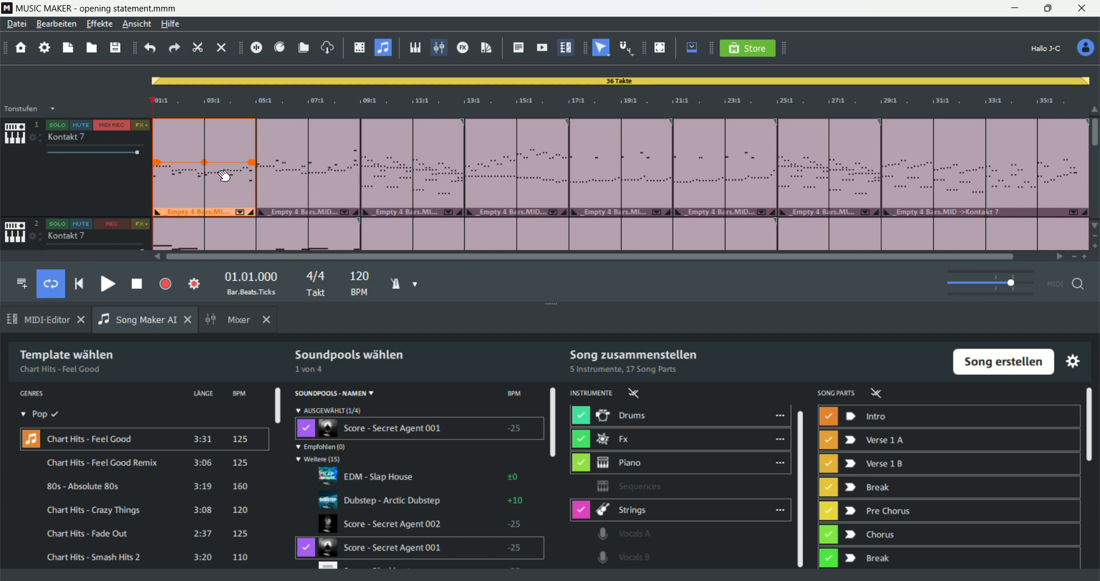
{"action": "left_click", "coordinate": [53, 320]}
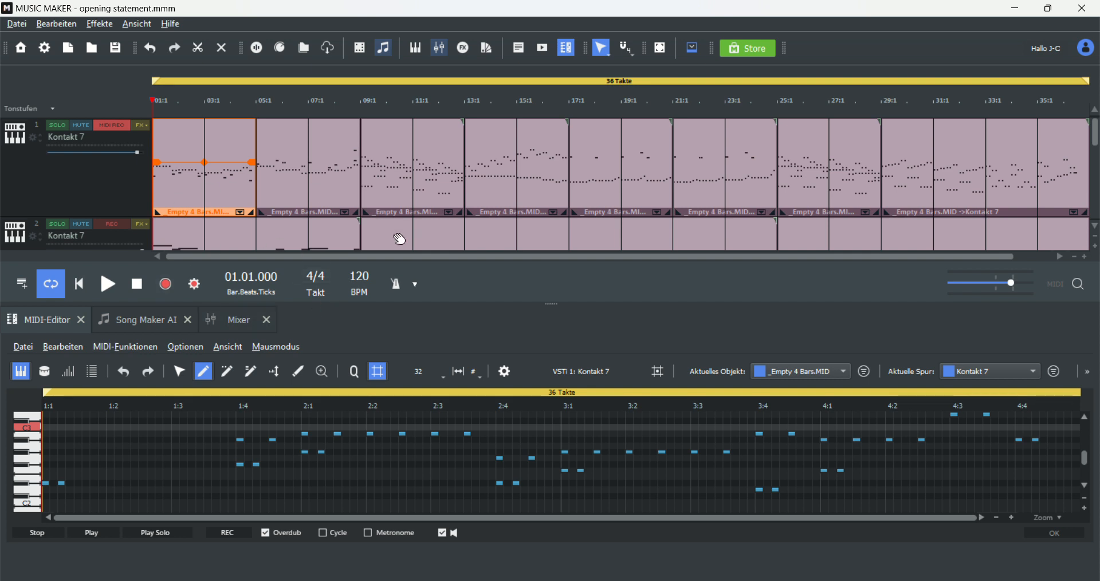
{"action": "left_click", "coordinate": [318, 188]}
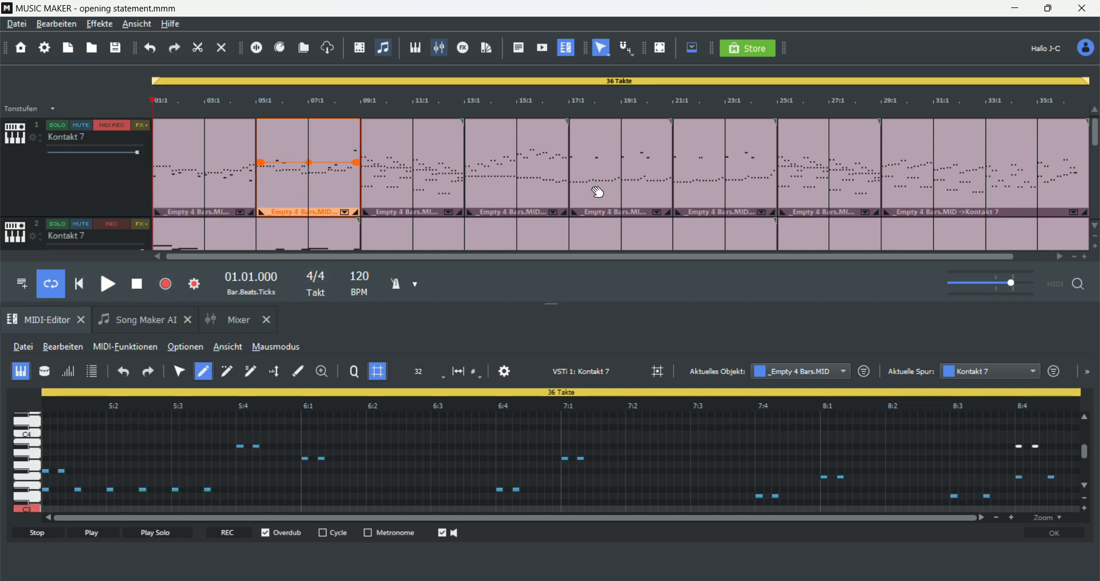
{"action": "left_click", "coordinate": [419, 182]}
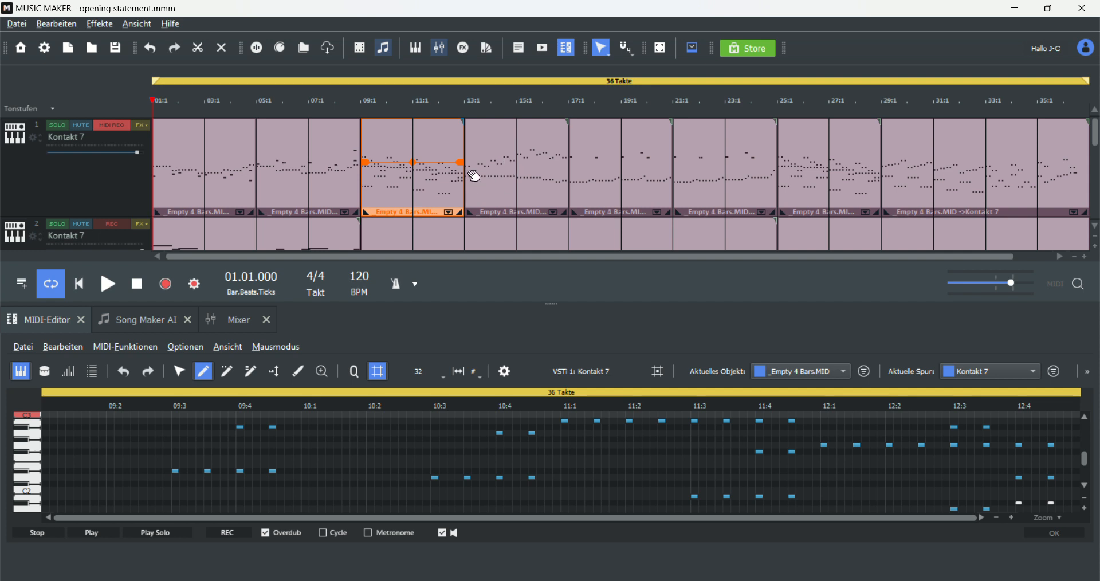
{"action": "left_click", "coordinate": [515, 162]}
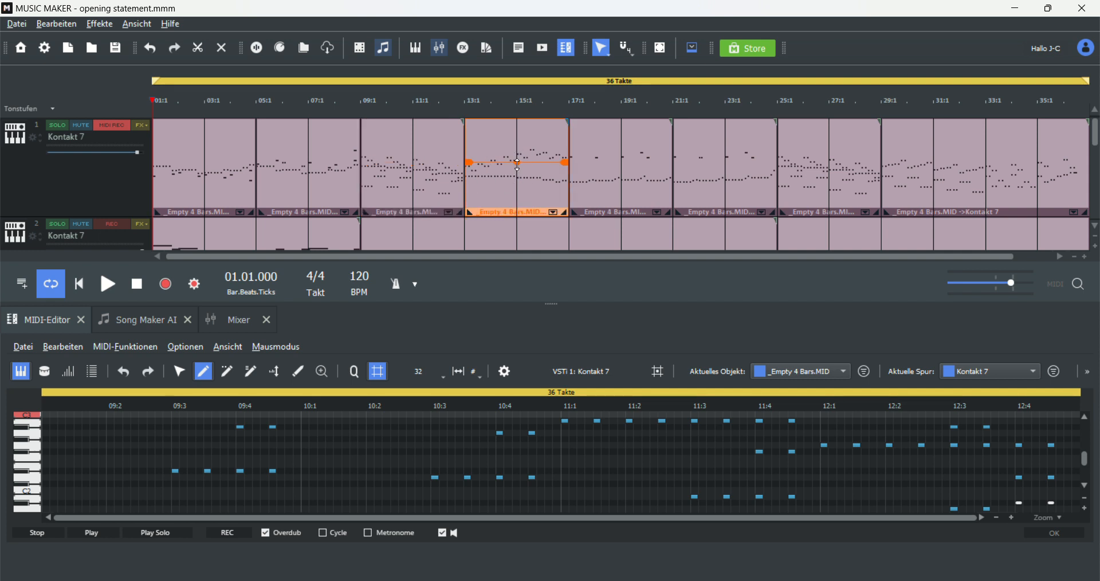
{"action": "left_click", "coordinate": [240, 170]}
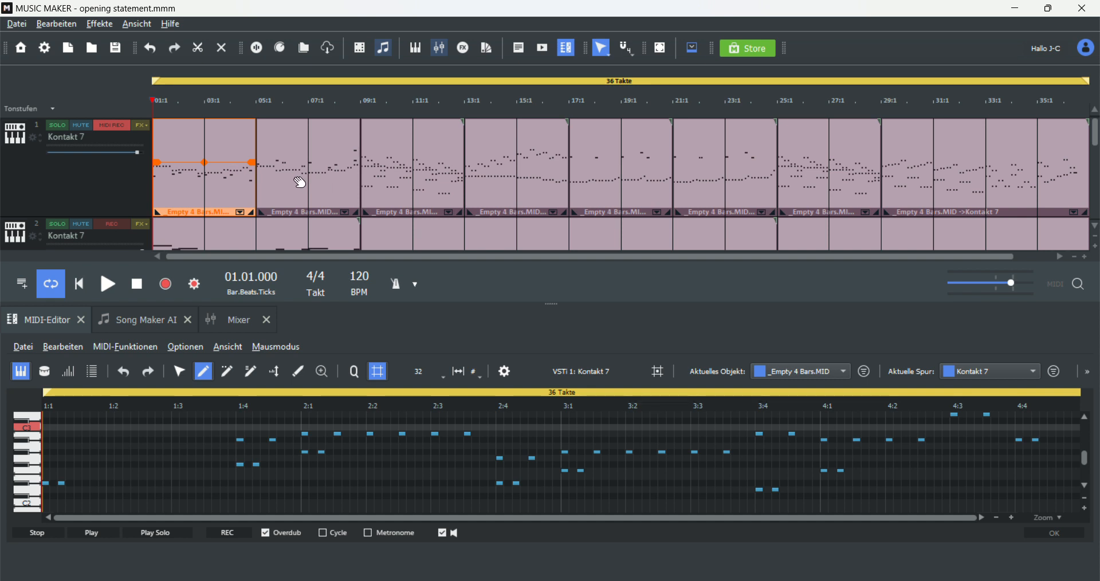
Step: Play the project from the start and scroll through the tracks while listening
{"action": "scroll", "coordinate": [255, 179], "scroll_direction": "down", "scroll_amount": 3}
{"action": "scroll", "coordinate": [255, 179], "scroll_direction": "up", "scroll_amount": 3}
{"action": "left_click", "coordinate": [109, 286]}
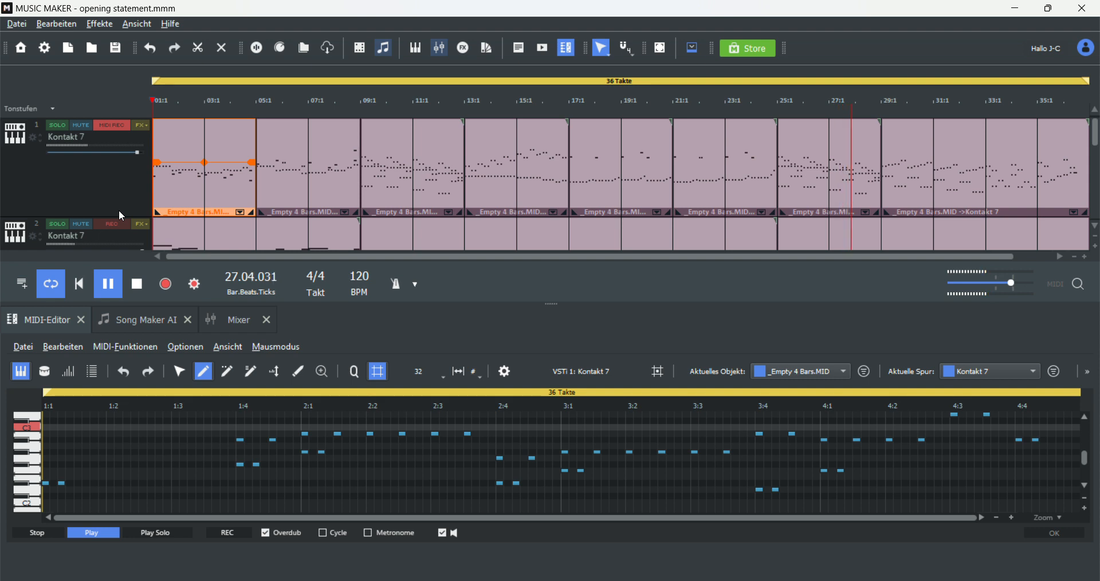
{"action": "scroll", "coordinate": [850, 142], "scroll_direction": "down", "scroll_amount": 3}
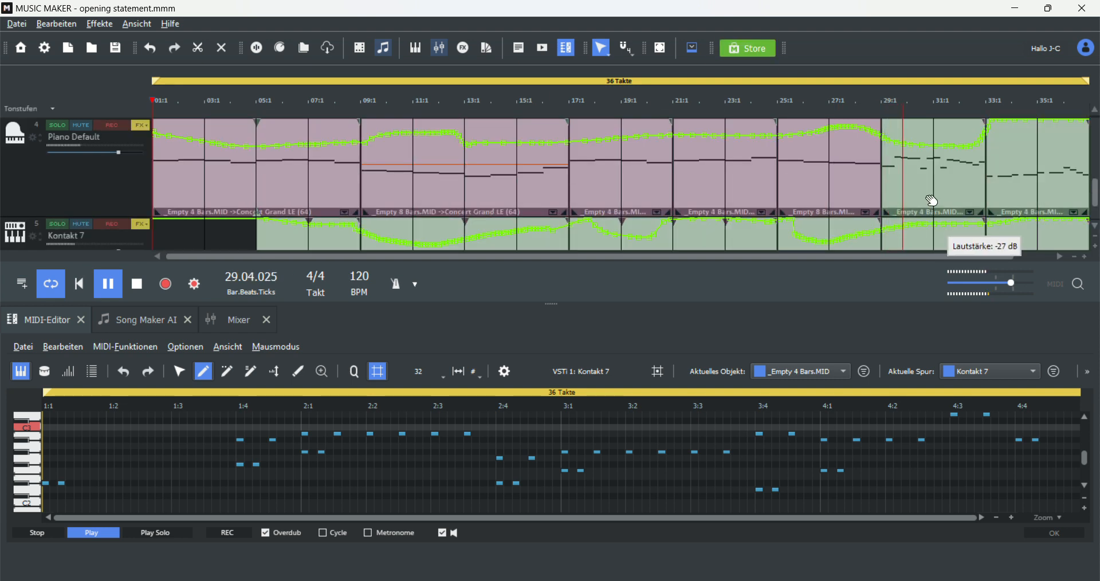
{"action": "scroll", "coordinate": [964, 237], "scroll_direction": "down", "scroll_amount": 1}
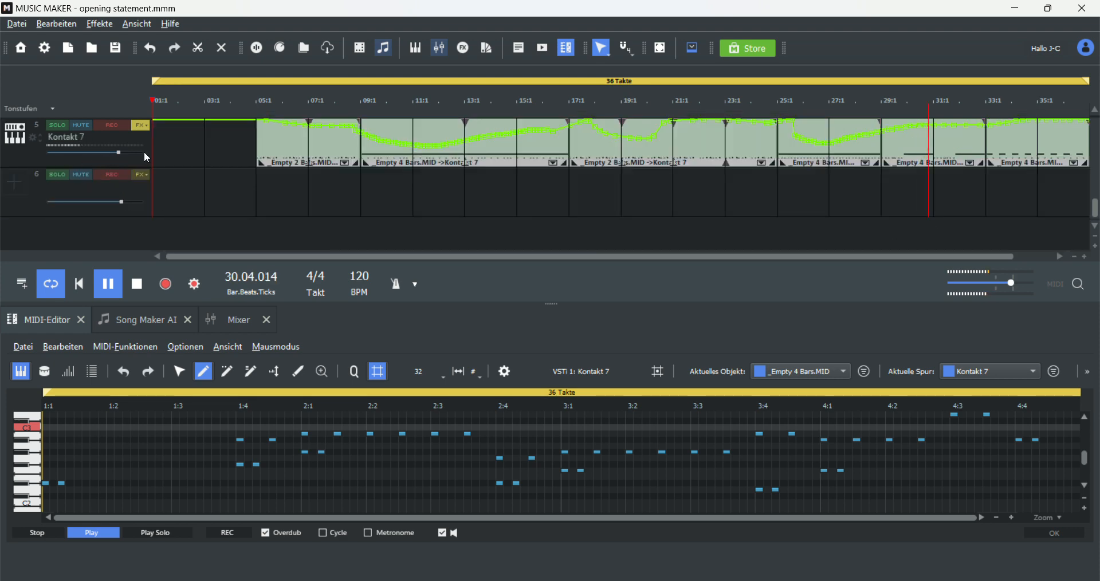
Step: Show the Weiches Filter automation curve on the Kontakt 7 track 5, then stop playback
{"action": "left_click", "coordinate": [142, 126]}
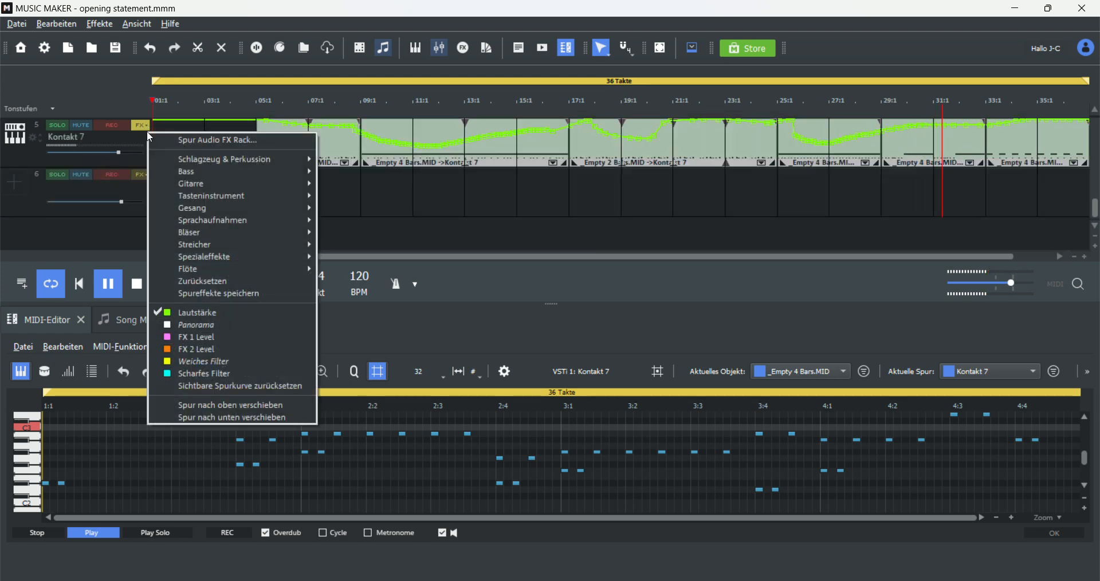
{"action": "left_click", "coordinate": [243, 362]}
{"action": "scroll", "coordinate": [786, 201], "scroll_direction": "up", "scroll_amount": 1}
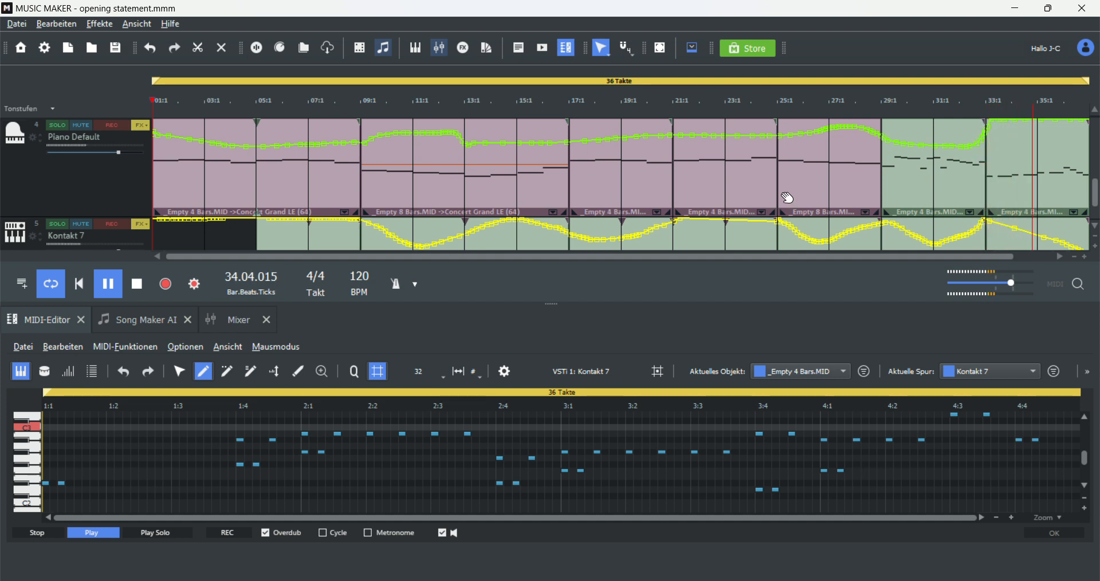
{"action": "scroll", "coordinate": [786, 196], "scroll_direction": "down", "scroll_amount": 1}
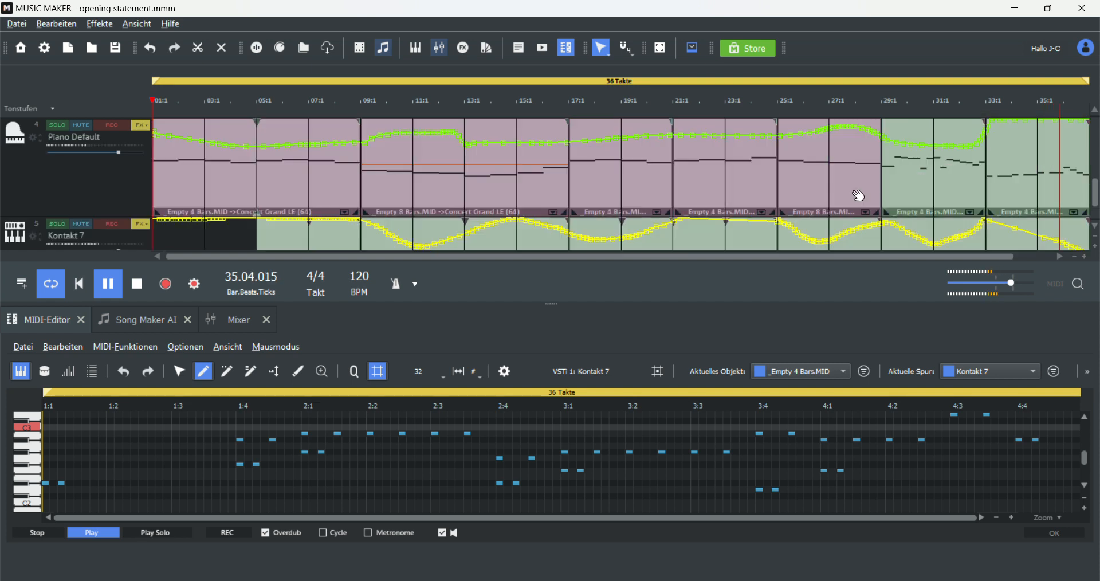
{"action": "scroll", "coordinate": [856, 193], "scroll_direction": "up", "scroll_amount": 2}
{"action": "scroll", "coordinate": [858, 195], "scroll_direction": "up", "scroll_amount": 1}
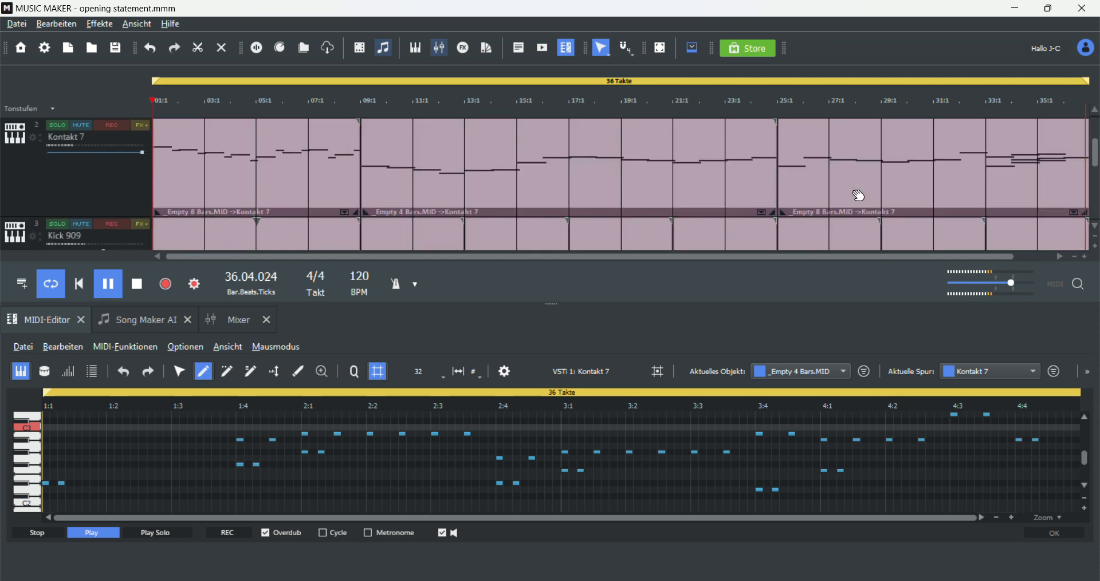
{"action": "key", "text": "space"}
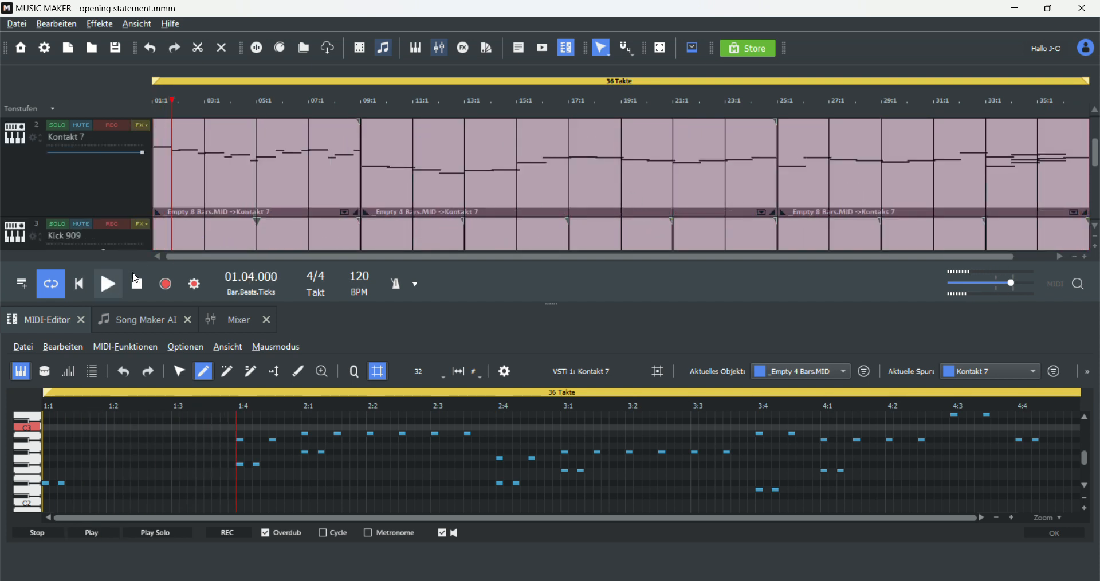